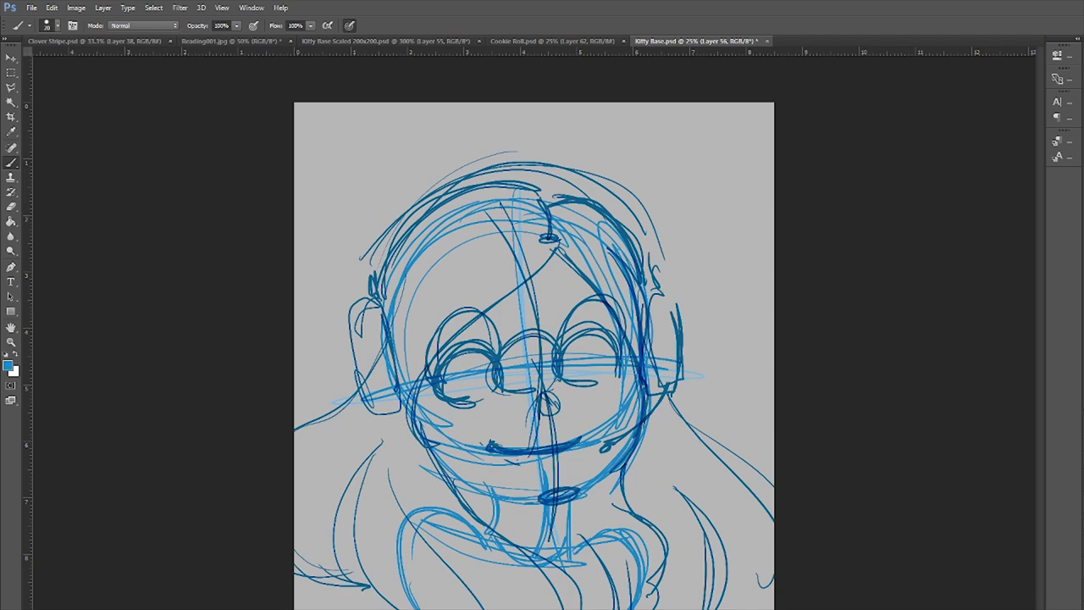
Step: Add rough crossed chest strokes, group the sketch layers to fade it, and ink a left-eye arc
left_click_drag(461, 510, 486, 607)
left_click_drag(581, 540, 591, 608)
left_click_drag(433, 513, 413, 608)
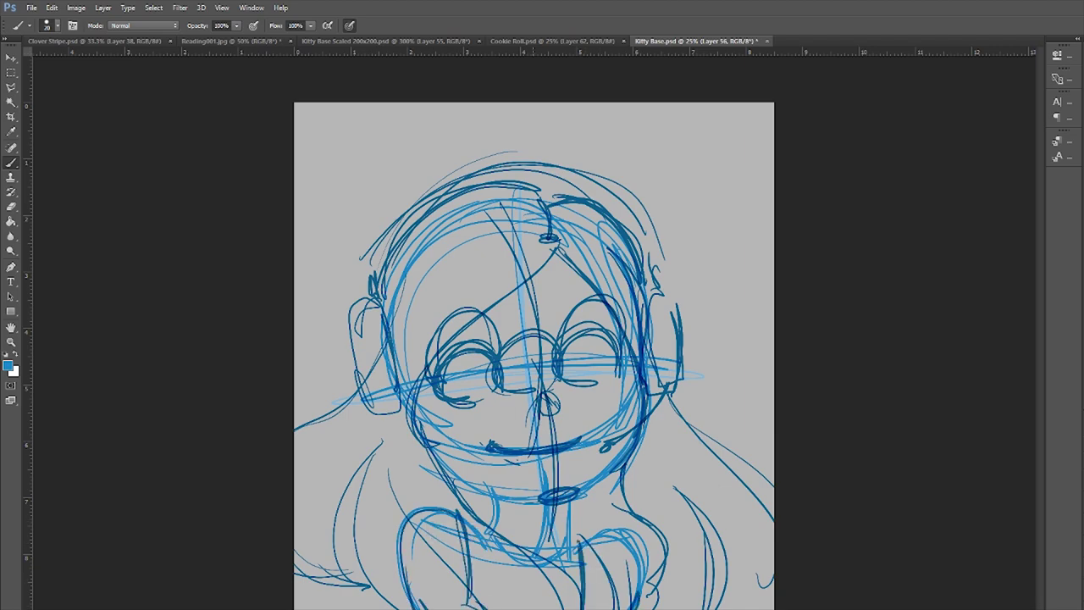
left_click_drag(595, 583, 509, 608)
left_click_drag(474, 575, 579, 608)
left_click_drag(464, 511, 489, 608)
key("ctrl+g")
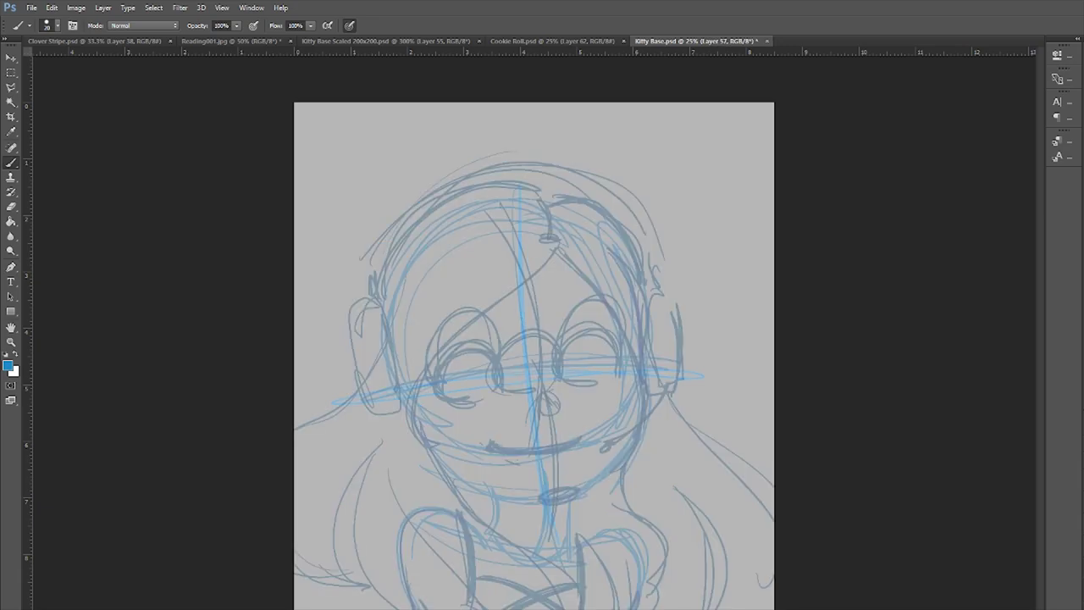
mouse_move(428, 375)
left_mouse_down()
mouse_move(460, 353)
mouse_move(455, 364)
mouse_move(501, 372)
left_mouse_up()
Step: Ink closed-eye arcs over both eyes, erasing and redrawing the left one
key("e")
key("b")
key("e")
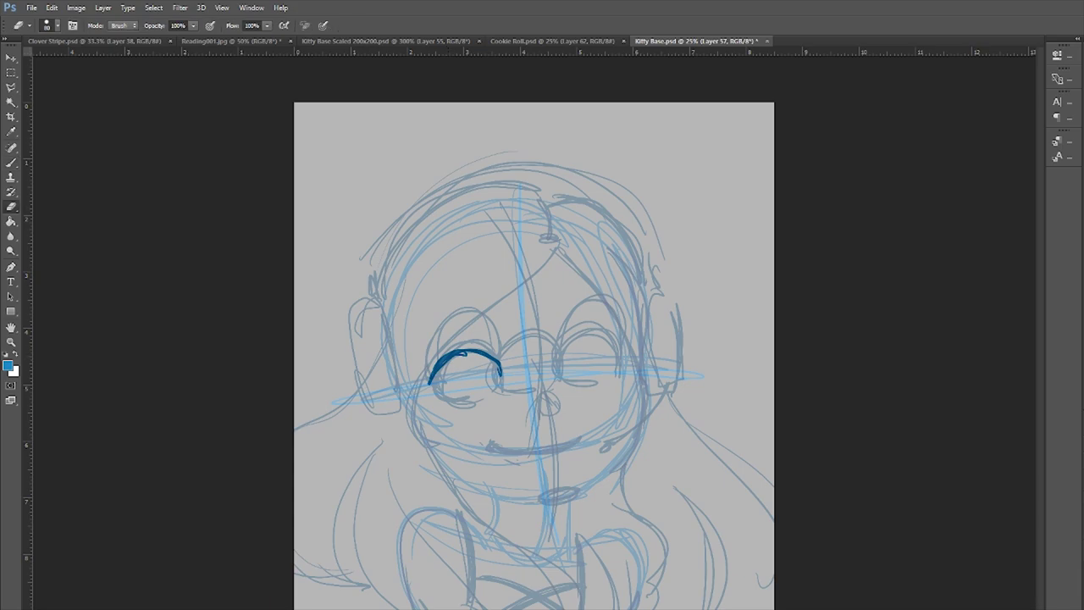
left_click_drag(429, 382, 501, 371)
key("b")
left_click_drag(436, 383, 500, 366)
left_click_drag(435, 384, 627, 357)
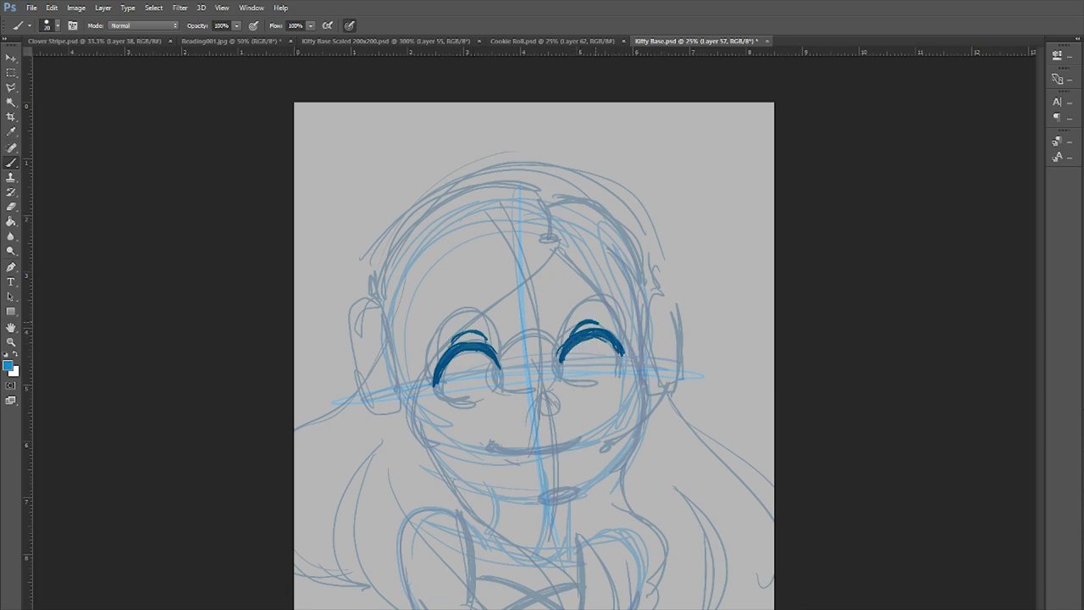
Step: Ink the lower eye curves and lids, a triangular nose and the smiling mouth
left_click_drag(442, 377, 453, 394)
left_click_drag(496, 366, 504, 385)
left_click_drag(562, 362, 563, 381)
left_click_drag(622, 354, 616, 372)
left_click_drag(458, 401, 495, 392)
mouse_move(576, 383)
left_mouse_down()
mouse_move(605, 385)
mouse_move(559, 403)
left_mouse_up()
mouse_move(479, 443)
left_mouse_down()
mouse_move(593, 439)
mouse_move(485, 447)
mouse_move(573, 457)
left_mouse_up()
Step: On a new layer, fill both irises solid dark blue
key("ctrl+shift+alt+n")
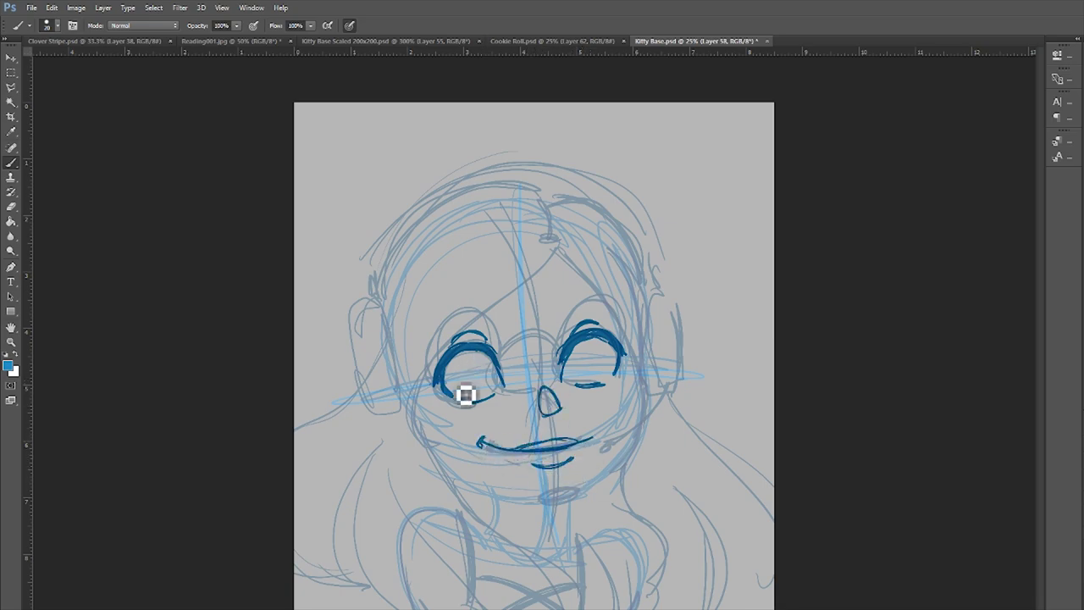
left_click_drag(465, 392, 483, 364)
left_click_drag(591, 365, 576, 343)
left_click_drag(457, 360, 463, 390)
mouse_move(576, 347)
left_mouse_down()
mouse_move(604, 380)
mouse_move(586, 339)
left_mouse_up()
Step: Ink and thicken eyebrows above both eyes
left_click_drag(425, 323, 495, 319)
left_click_drag(572, 323, 621, 297)
left_click_drag(427, 322, 493, 306)
left_click_drag(562, 310, 620, 296)
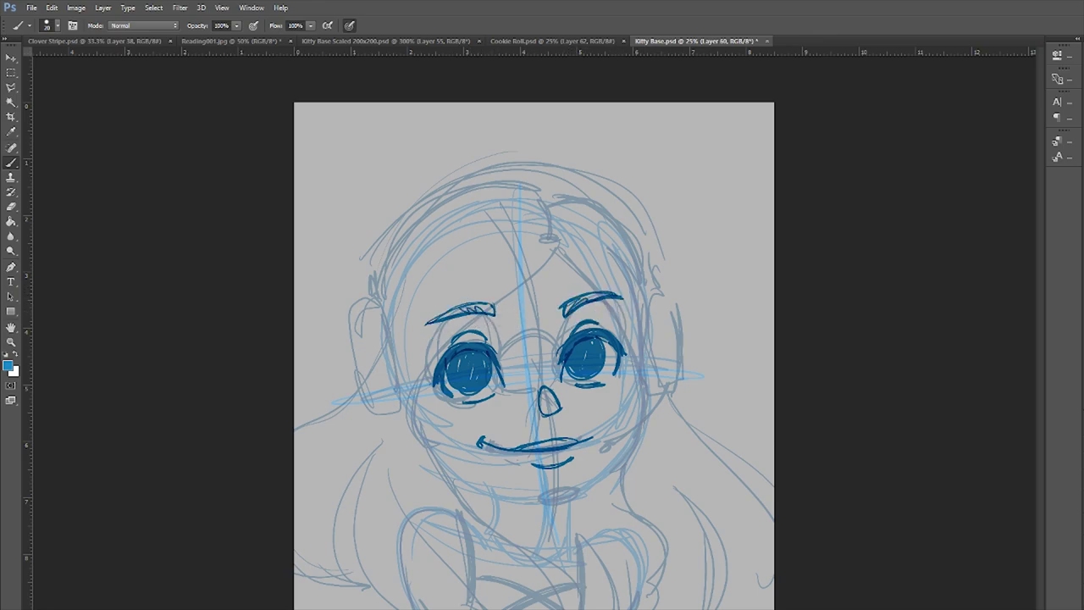
Step: Ink hair curves framing the left cheek and the right side of the face
left_click_drag(547, 241, 432, 458)
key("ctrl+z")
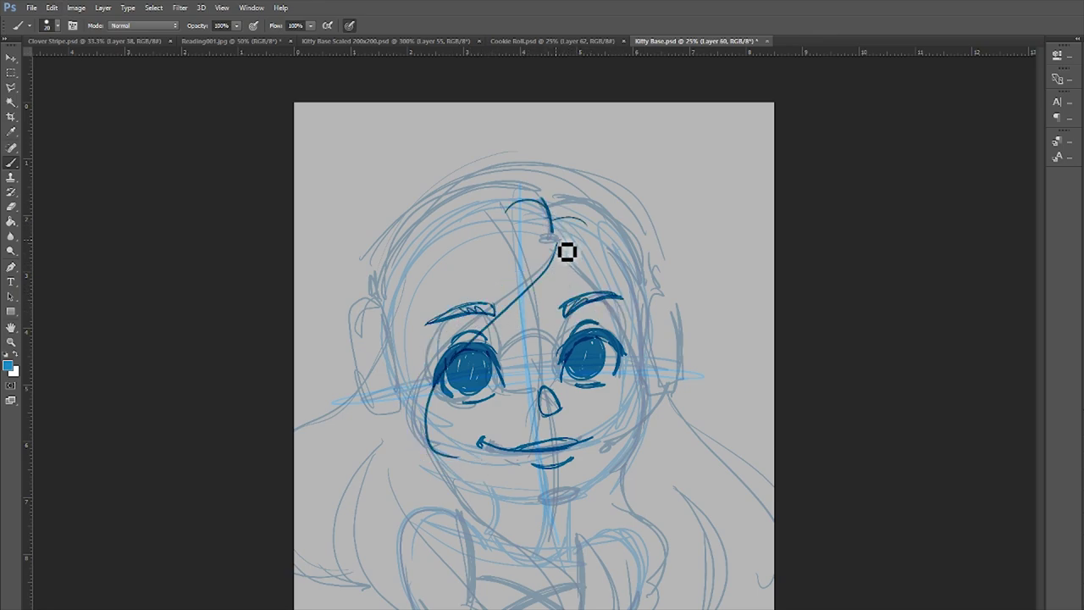
left_click_drag(445, 276, 458, 457)
left_click_drag(559, 247, 649, 372)
key("e")
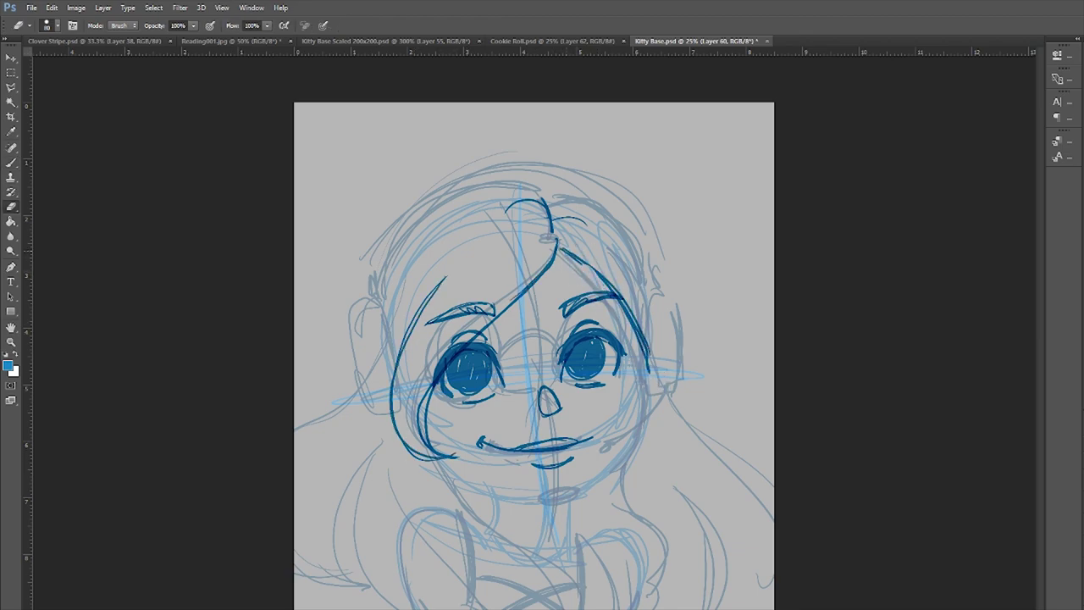
key("b")
Step: Ink the hair arc over the head top and redraw the right hair arc taller
mouse_move(373, 305)
left_mouse_down()
mouse_move(497, 191)
mouse_move(546, 204)
mouse_move(652, 313)
left_mouse_up()
key("e")
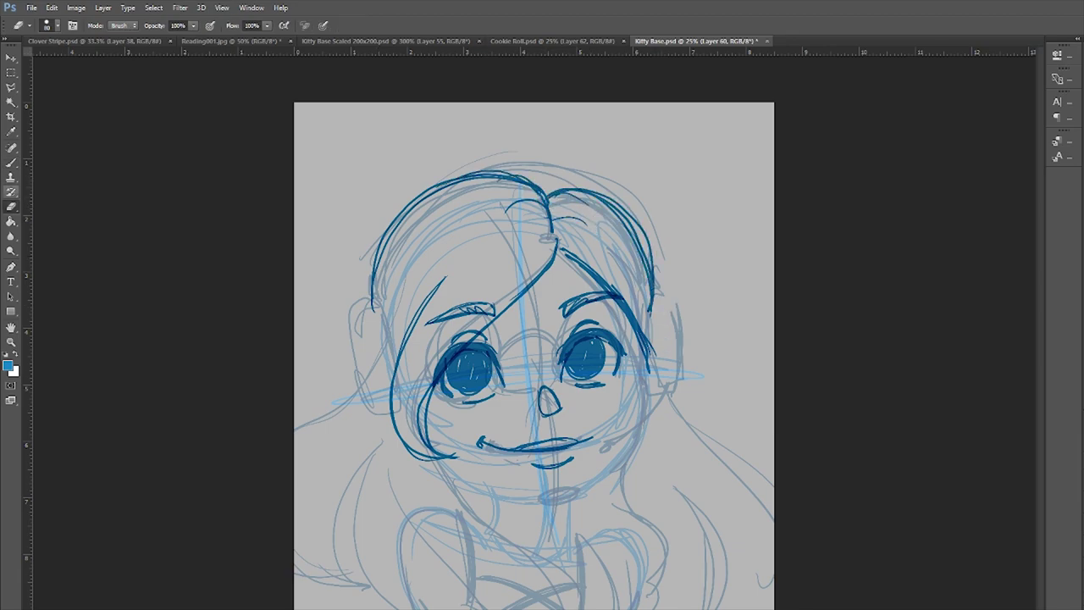
mouse_move(556, 190)
left_mouse_down()
mouse_move(641, 242)
mouse_move(673, 314)
mouse_move(663, 385)
left_mouse_up()
key("b")
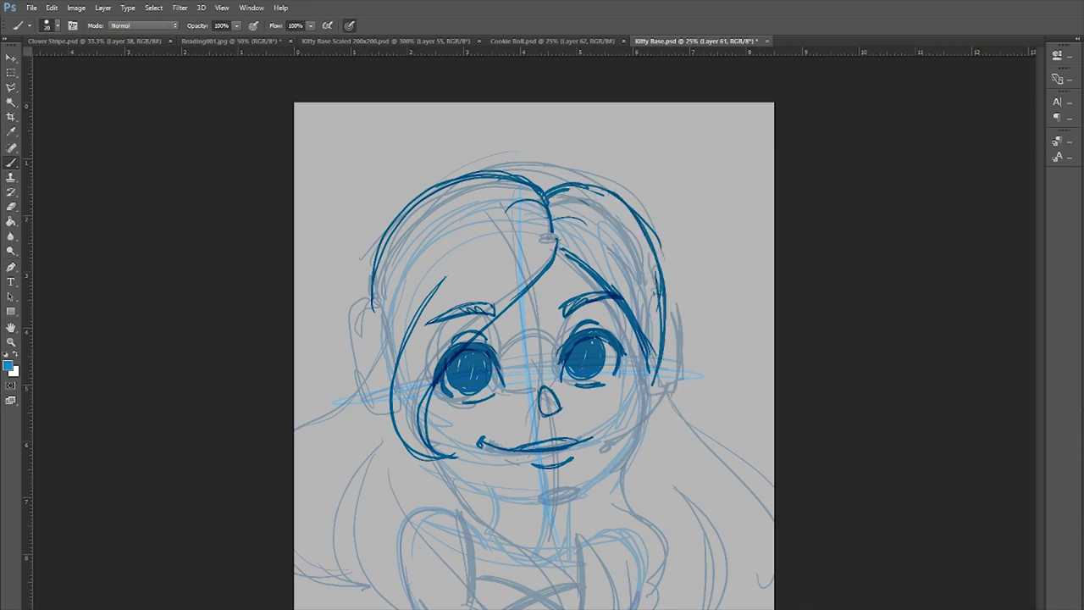
Step: Ink the left face side and both ear outlines, undoing a first jaw attempt
left_click_drag(394, 322, 381, 368)
mouse_move(391, 411)
left_mouse_down()
mouse_move(387, 305)
mouse_move(373, 402)
left_mouse_up()
left_click_drag(673, 324, 665, 427)
left_click_drag(657, 371, 662, 420)
key("e")
key("b")
left_click_drag(669, 301, 683, 325)
mouse_move(658, 438)
left_mouse_down()
mouse_move(601, 477)
mouse_move(488, 495)
left_mouse_up()
key("ctrl+alt+z")
key("ctrl+alt+z")
key("ctrl+alt+z")
key("ctrl+alt+z")
key("ctrl+alt+z")
key("ctrl+alt+z")
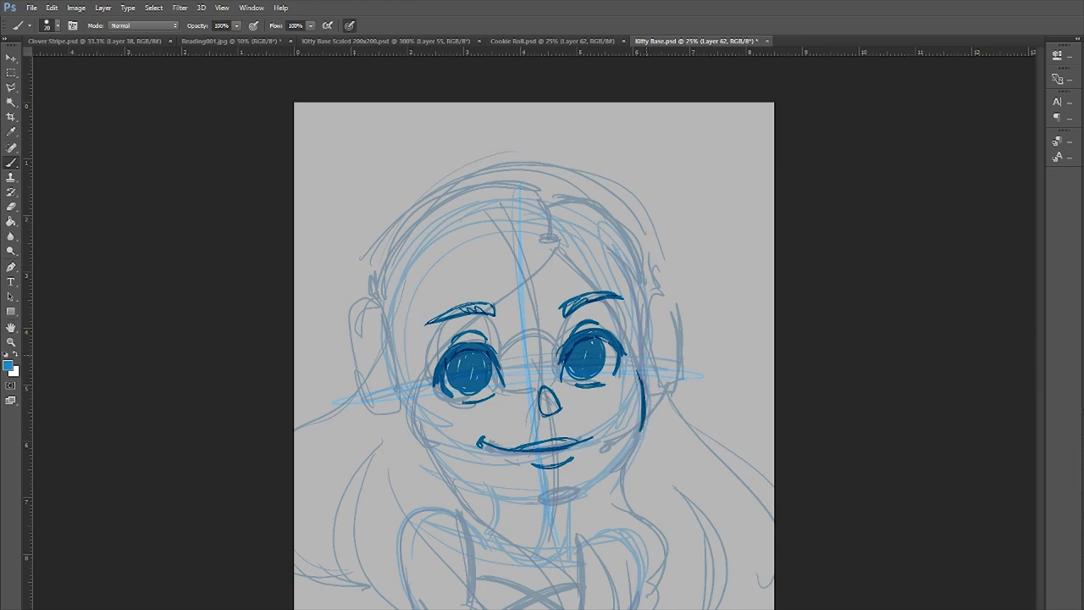
Step: Ink both jaw lines to the chin, the hair outline with bangs, and the left cheek
mouse_move(642, 411)
left_mouse_down()
mouse_move(649, 454)
mouse_move(593, 513)
mouse_move(547, 507)
left_mouse_up()
mouse_move(413, 406)
left_mouse_down()
mouse_move(474, 483)
mouse_move(551, 500)
left_mouse_up()
left_click_drag(373, 292, 661, 280)
left_click_drag(542, 254, 419, 457)
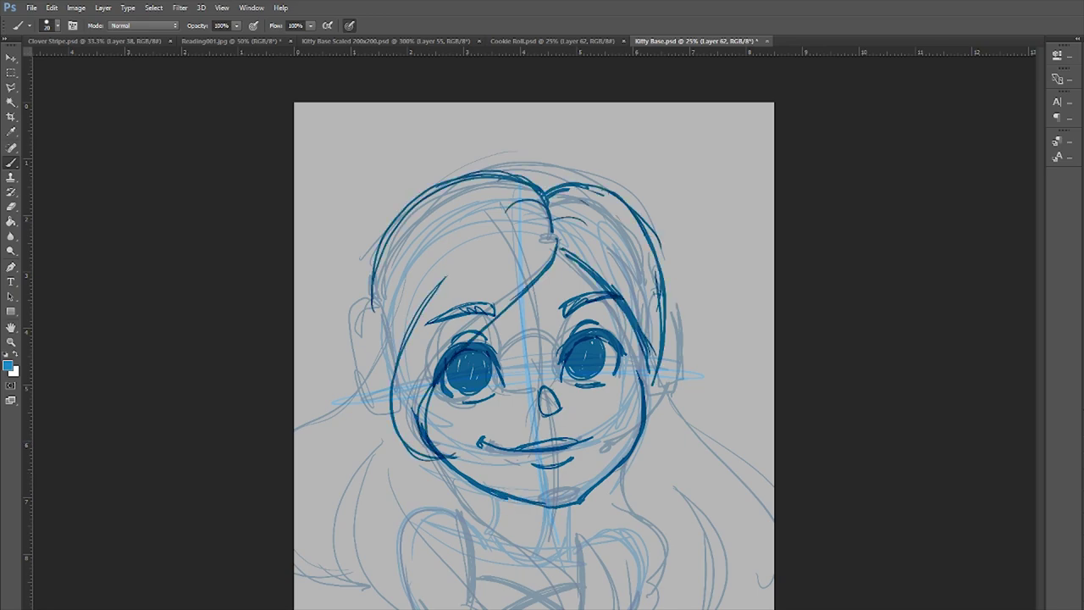
left_click_drag(364, 292, 398, 437)
left_click_drag(489, 500, 656, 439)
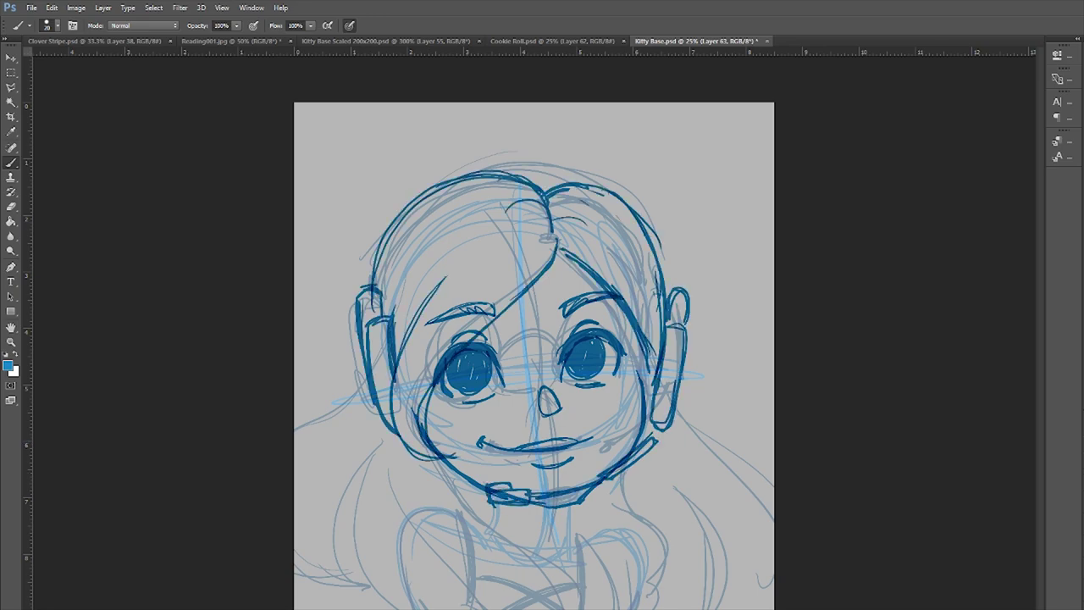
mouse_move(547, 375)
left_mouse_down()
mouse_move(420, 397)
mouse_move(667, 372)
left_mouse_up()
Step: Ink rectangular glasses around both eyes, cleaning the rims, plus the upper-left head edge
mouse_move(423, 382)
left_mouse_down()
mouse_move(536, 388)
mouse_move(647, 373)
left_mouse_up()
key("e")
key("b")
key("e")
left_click_drag(572, 388, 634, 390)
key("b")
left_click_drag(416, 373, 473, 375)
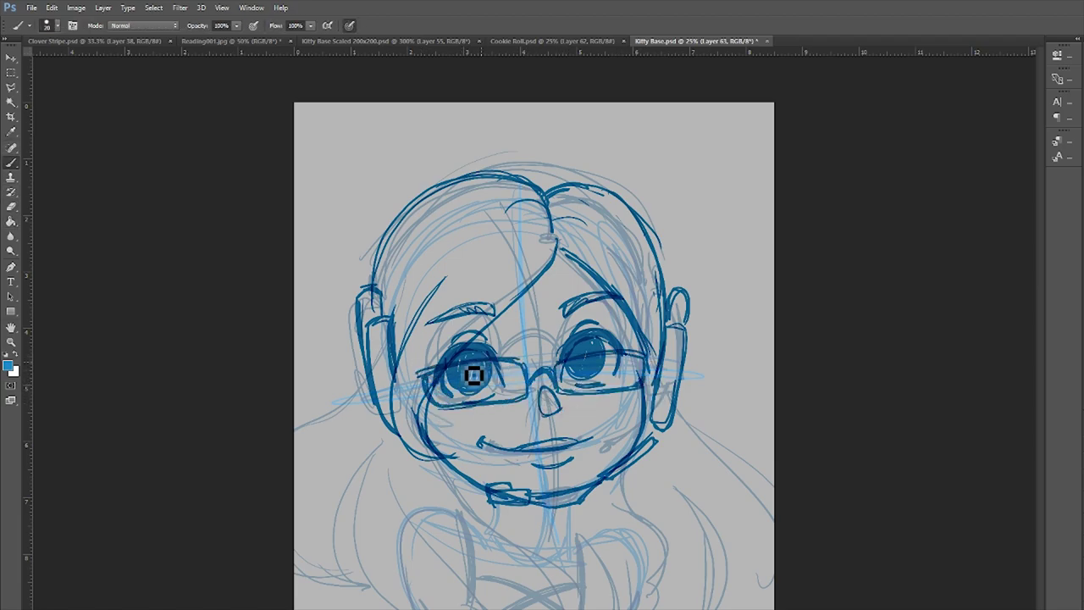
left_click_drag(658, 368, 650, 386)
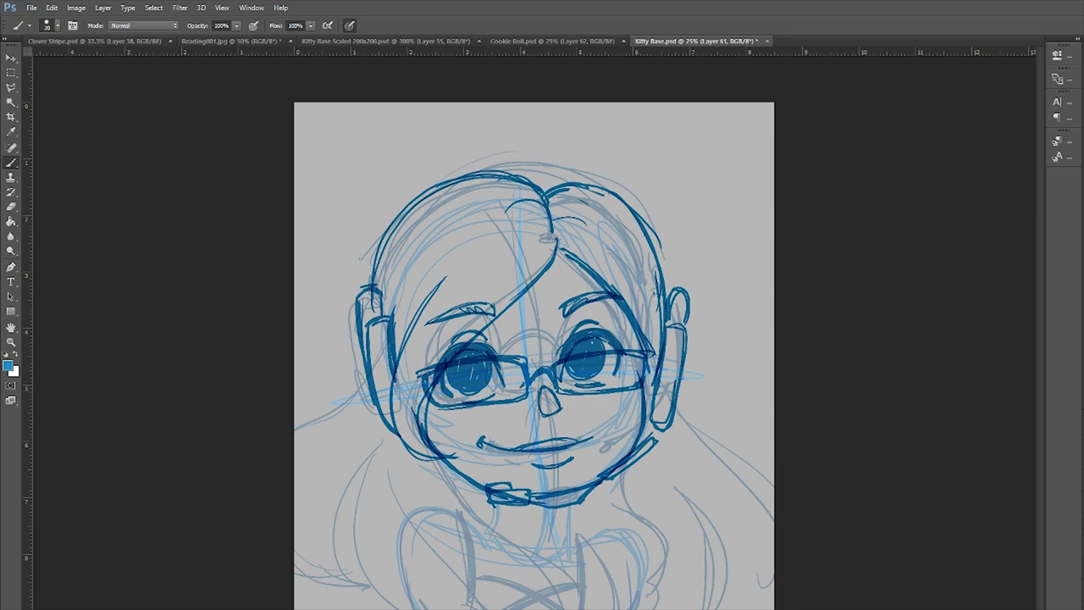
left_click_drag(377, 227, 369, 286)
Step: Redraw a thick head-top outline and ink a cord curving down from the chin
left_click_drag(377, 227, 670, 245)
mouse_move(644, 212)
left_mouse_down()
mouse_move(436, 203)
mouse_move(641, 201)
mouse_move(460, 180)
mouse_move(534, 166)
mouse_move(507, 171)
left_mouse_up()
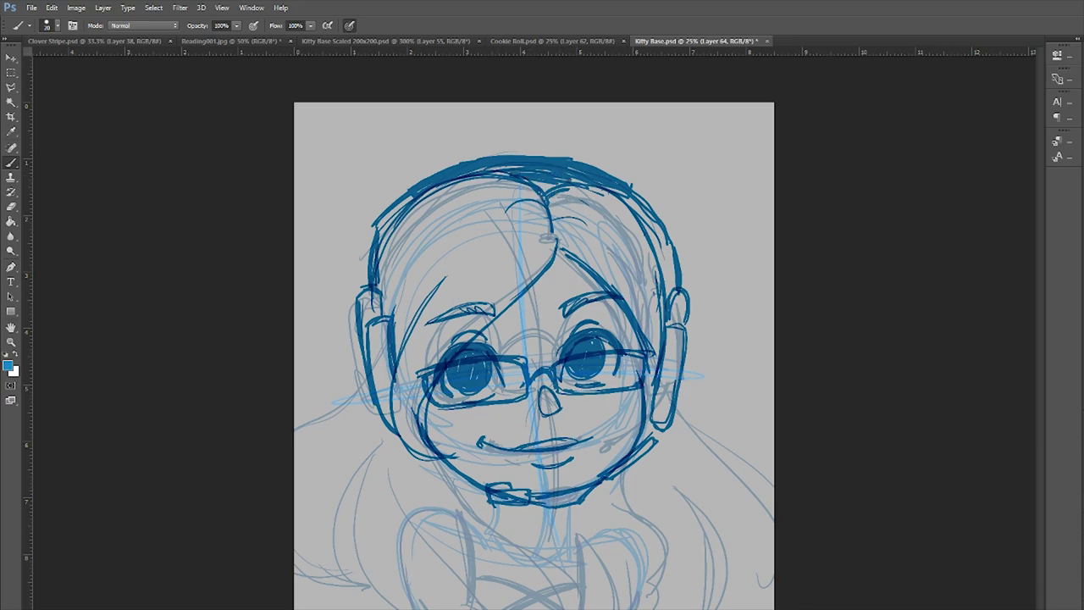
left_click_drag(445, 461, 597, 608)
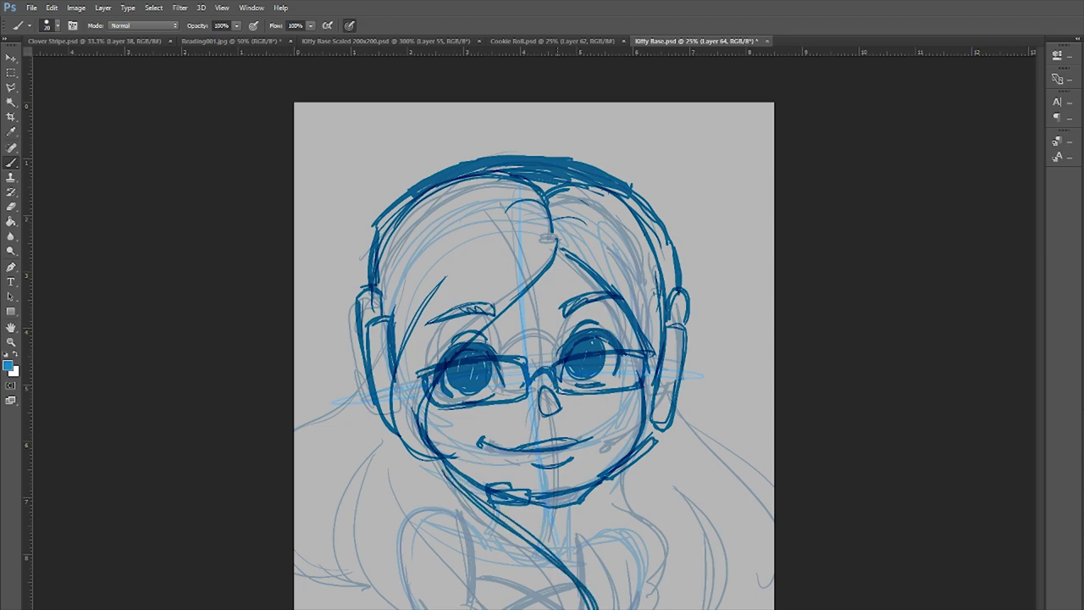
Step: Ink long hair strands flowing down both sides of the portrait
left_click_drag(385, 461, 499, 608)
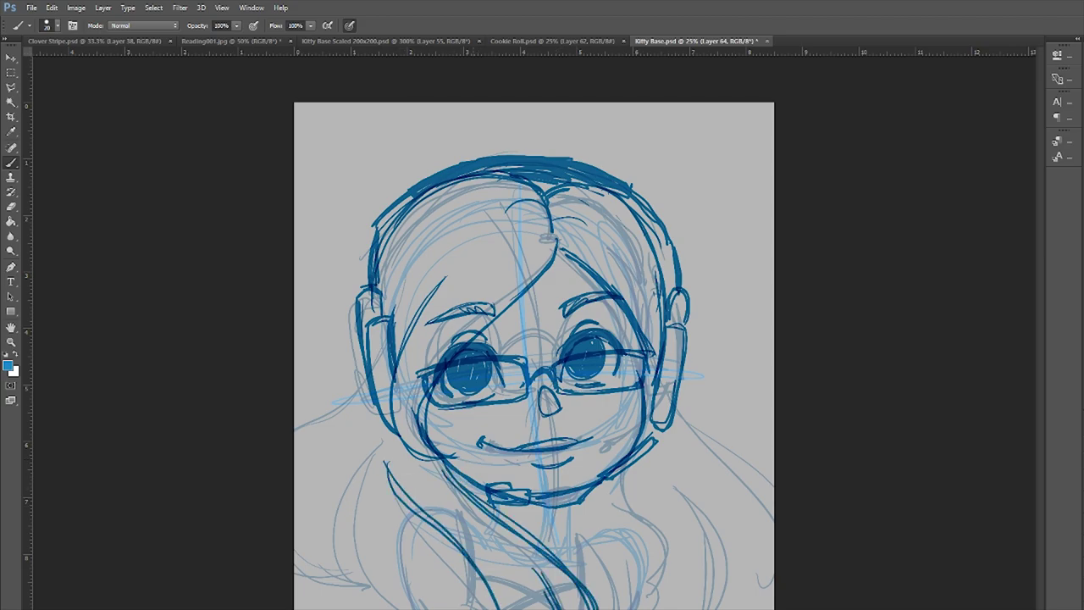
left_click_drag(576, 510, 629, 607)
left_click_drag(637, 542, 676, 608)
left_click_drag(617, 480, 677, 593)
left_click_drag(379, 446, 354, 608)
left_click_drag(373, 460, 338, 607)
left_click_drag(354, 461, 301, 596)
left_click_drag(366, 383, 295, 459)
left_click_drag(325, 535, 297, 561)
mouse_move(682, 496)
left_mouse_down()
mouse_move(693, 593)
mouse_move(730, 593)
left_mouse_up()
left_click_drag(674, 412, 749, 485)
mouse_move(713, 449)
left_mouse_down()
mouse_move(773, 608)
mouse_move(771, 537)
left_mouse_up()
Step: Ink the collar line with a shaded triangle and hatching under the chin
key("e")
key("b")
left_click_drag(583, 514, 592, 549)
left_click_drag(447, 468, 491, 503)
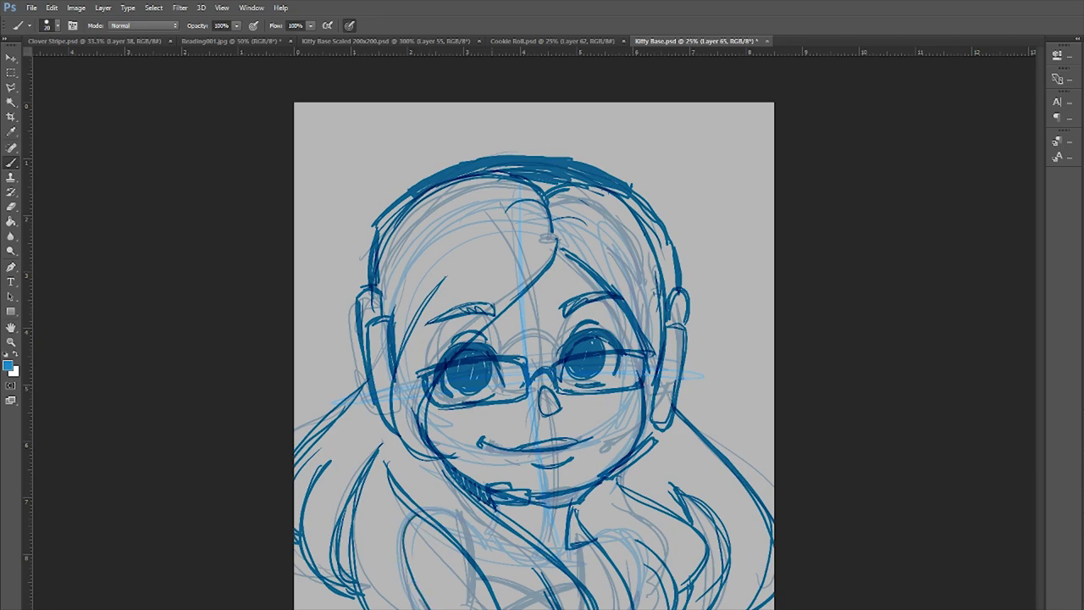
left_click_drag(585, 513, 576, 542)
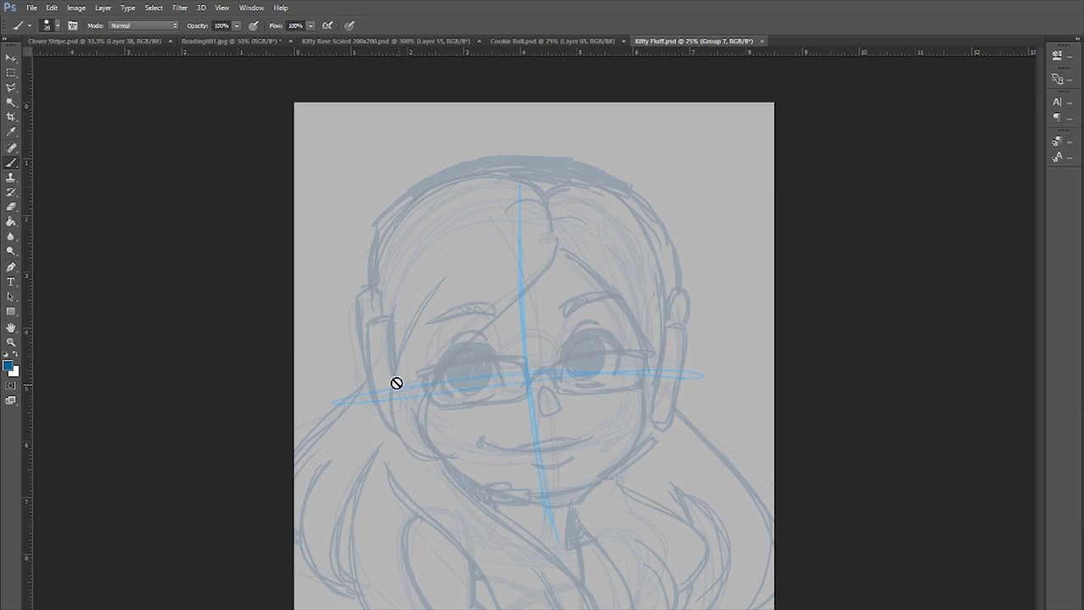
Step: Sketch a teal head circle with vertical and horizontal guide lines
left_click_drag(472, 213, 395, 358)
key("ctrl+z")
mouse_move(484, 206)
left_mouse_down()
mouse_move(505, 438)
mouse_move(657, 409)
left_mouse_up()
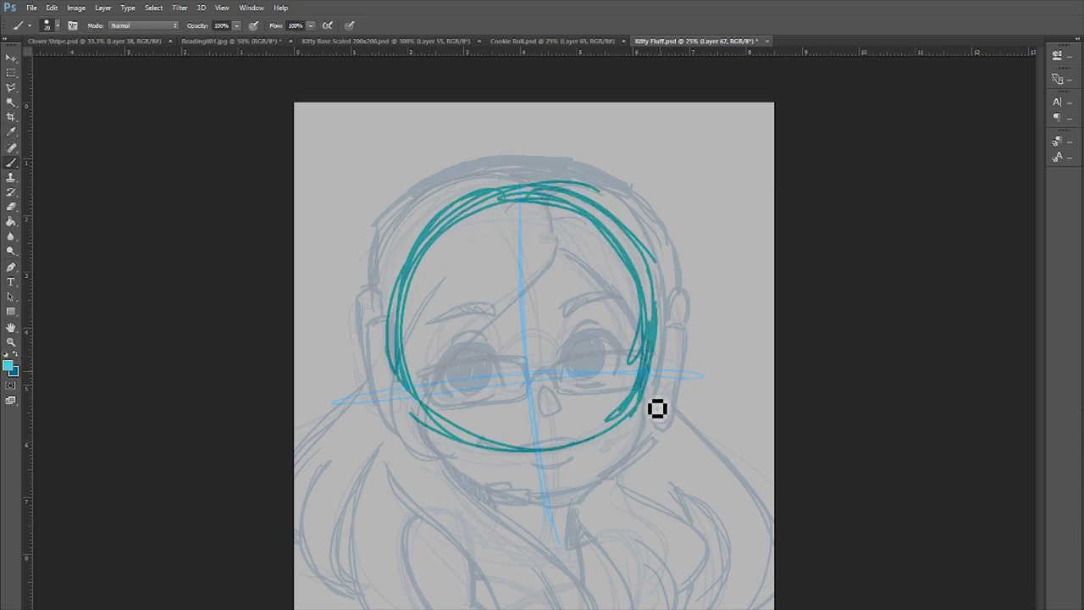
left_click_drag(519, 193, 554, 526)
left_click_drag(665, 362, 407, 383)
left_click_drag(415, 424, 542, 487)
left_click_drag(665, 382, 576, 481)
left_click_drag(470, 479, 636, 466)
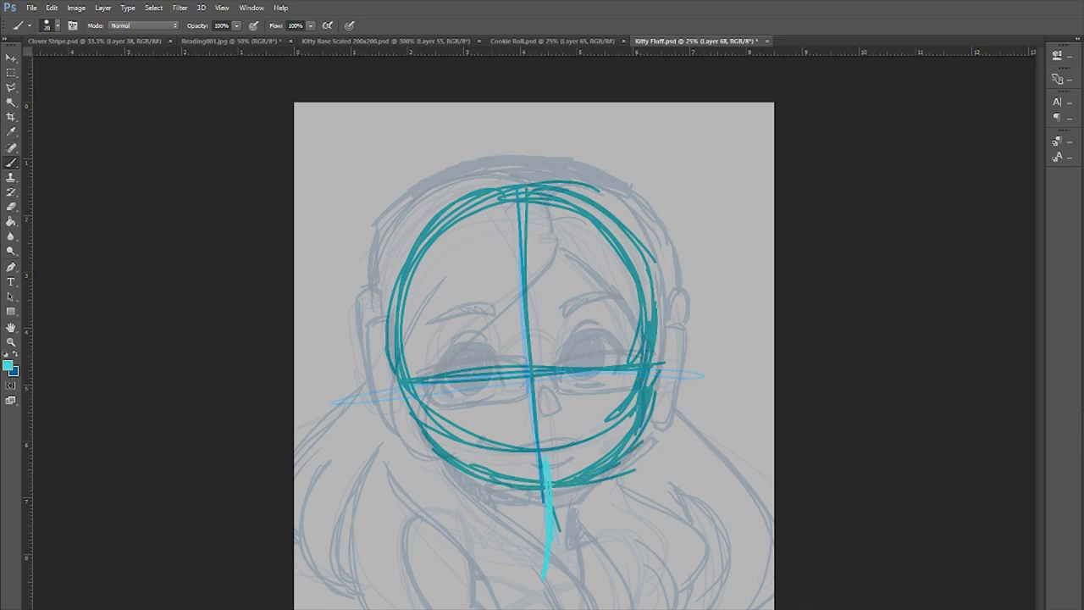
Step: Sketch teal neck lines, loop-shaped shoulders and crossed chest strokes
left_click_drag(478, 466, 492, 593)
left_click_drag(593, 474, 593, 581)
left_click_drag(511, 552, 487, 609)
left_click_drag(601, 609, 673, 550)
left_click_drag(491, 542, 508, 609)
left_click_drag(615, 554, 627, 609)
mouse_move(496, 580)
left_mouse_down()
mouse_move(607, 585)
mouse_move(542, 608)
left_mouse_up()
Step: On a new layer, sketch the open mouth, nose and eye ovals in teal
key("ctrl+shift+alt+n")
mouse_move(462, 428)
left_mouse_down()
mouse_move(557, 432)
mouse_move(543, 430)
left_mouse_up()
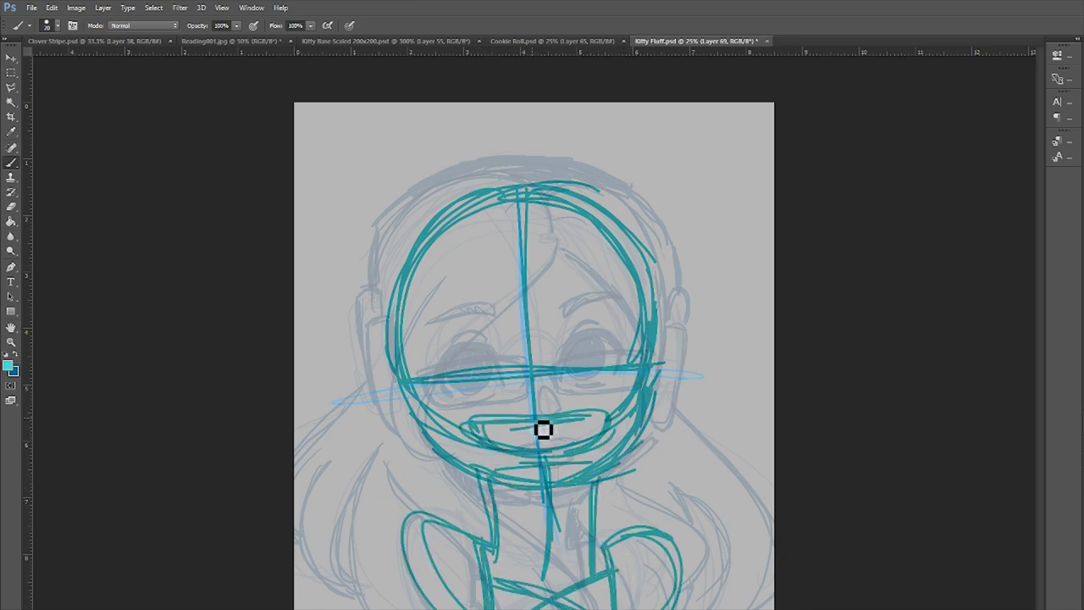
left_click_drag(497, 328, 490, 351)
left_click_drag(545, 378, 529, 393)
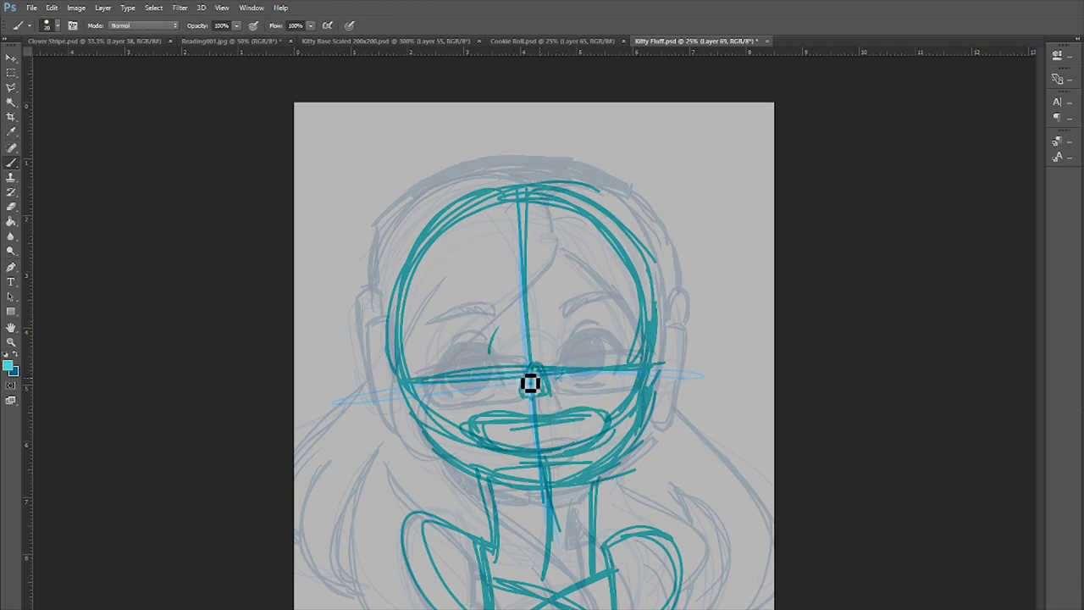
left_click_drag(400, 356, 678, 352)
left_click_drag(576, 314, 631, 339)
left_click_drag(525, 495, 570, 500)
left_click_drag(432, 339, 495, 288)
left_click_drag(563, 339, 631, 288)
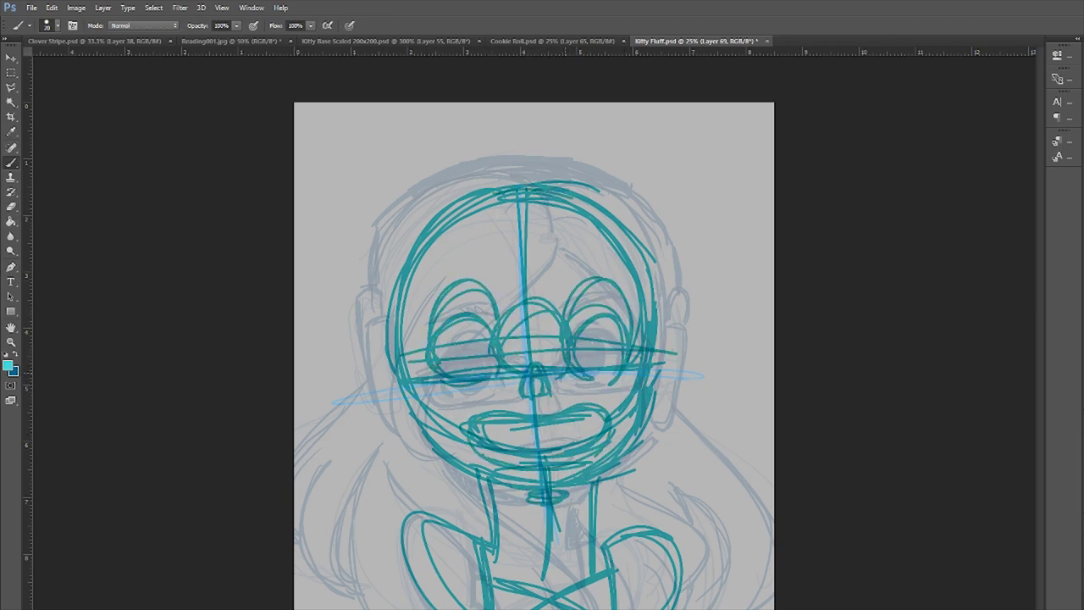
Step: Sketch teal bangs, top hair, head contour, arm curves and torso lines
mouse_move(555, 237)
left_mouse_down()
mouse_move(398, 415)
mouse_move(669, 390)
left_mouse_up()
left_click_drag(377, 322, 547, 178)
left_click_drag(607, 212, 673, 330)
left_click_drag(372, 326, 295, 381)
left_click_drag(351, 437, 322, 593)
left_click_drag(703, 419, 728, 593)
mouse_move(418, 415)
left_mouse_down()
mouse_move(458, 606)
mouse_move(508, 606)
mouse_move(440, 606)
left_mouse_up()
left_click_drag(673, 237, 682, 389)
Step: Refine the head and face contours and add teal strokes to shoulders and left hair
left_click_drag(377, 262, 366, 321)
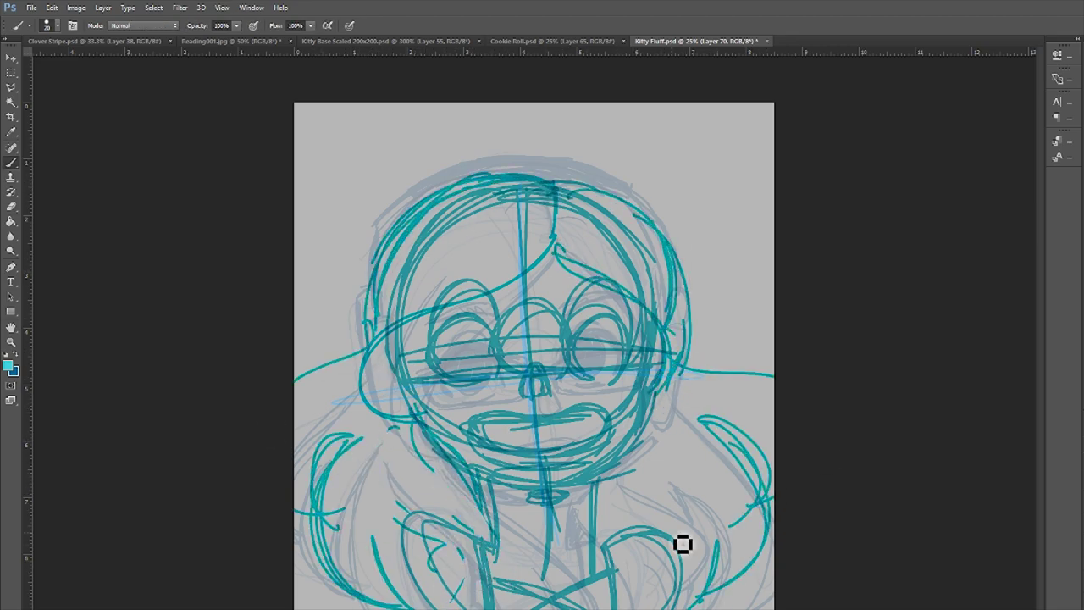
left_click_drag(619, 478, 712, 576)
left_click_drag(661, 432, 762, 538)
left_click_drag(453, 462, 387, 537)
left_click_drag(416, 427, 321, 546)
left_click_drag(398, 356, 452, 438)
left_click_drag(411, 313, 464, 466)
left_click_drag(673, 364, 665, 475)
left_click_drag(661, 305, 643, 389)
Step: Sketch teal ears on both sides and arcs over the top of the head
mouse_move(381, 296)
left_mouse_down()
mouse_move(361, 356)
mouse_move(356, 242)
left_mouse_up()
mouse_move(665, 292)
left_mouse_down()
mouse_move(699, 365)
mouse_move(667, 432)
left_mouse_up()
left_click_drag(378, 247, 678, 203)
left_click_drag(363, 182, 677, 203)
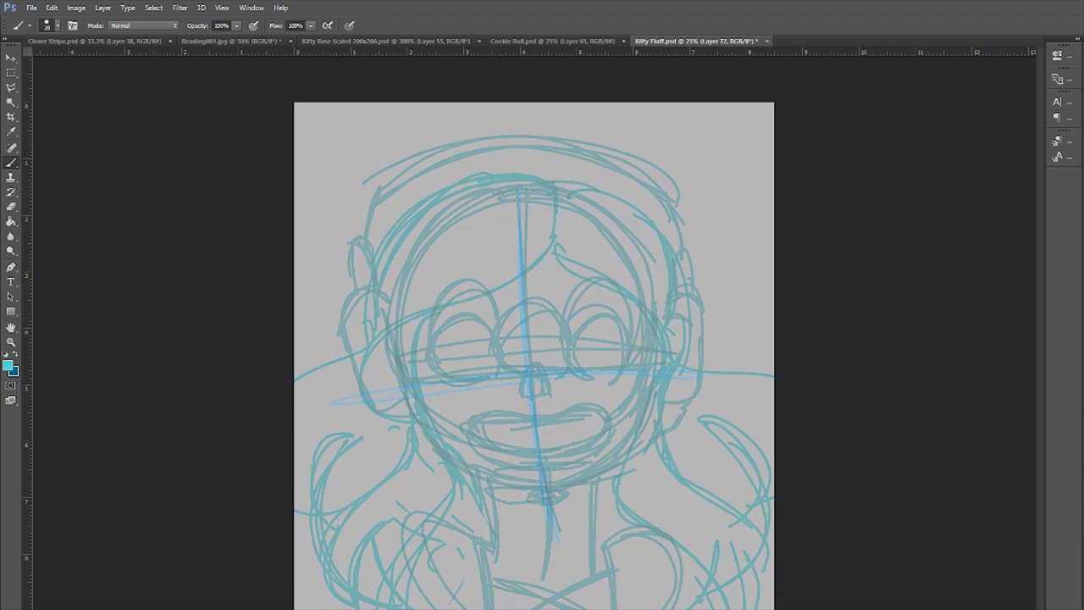
Step: Ink both eye arcs with an end hook, lower lash curves and outer-corner lash ticks
key("ctrl+plus")
left_click_drag(453, 290, 488, 342)
left_click_drag(574, 339, 672, 319)
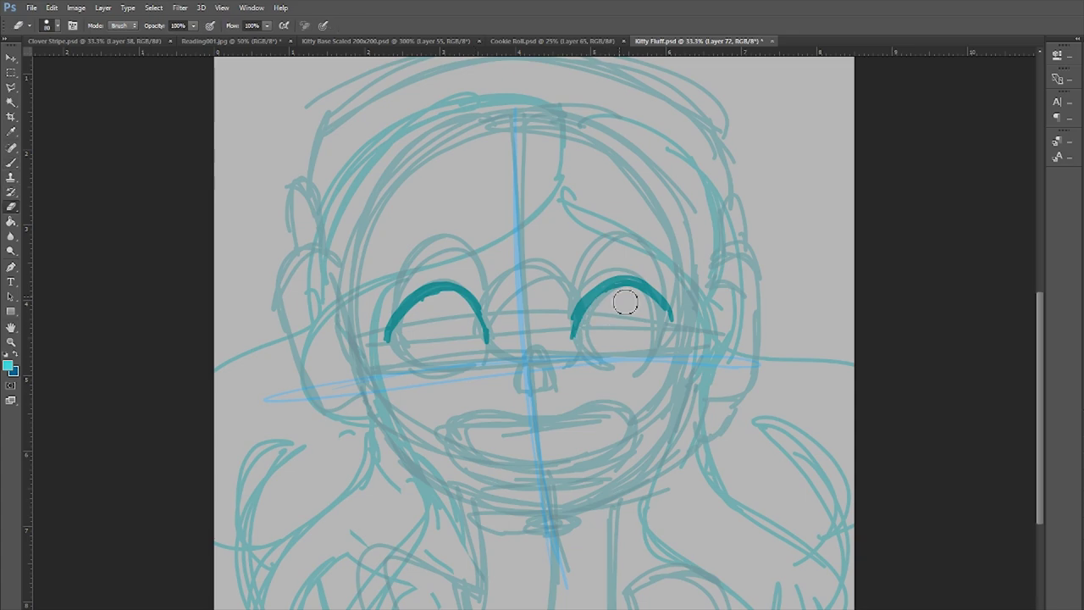
left_click_drag(359, 310, 386, 320)
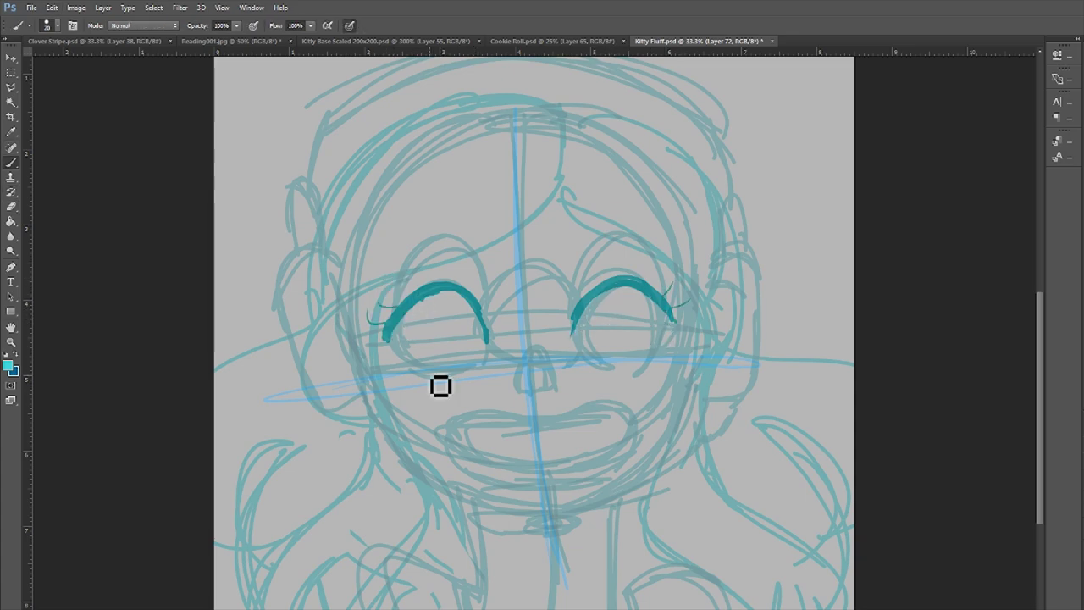
left_click_drag(417, 366, 476, 366)
left_click_drag(598, 352, 657, 354)
left_click_drag(666, 299, 674, 284)
left_click_drag(395, 303, 379, 302)
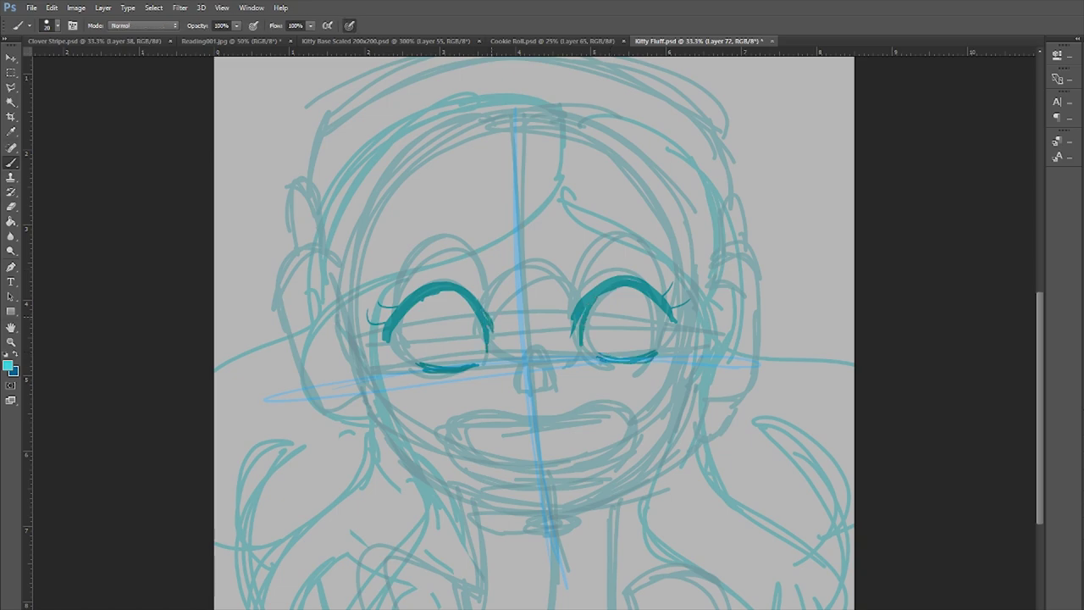
Step: Ink the triangular nose, then outline and shade both irises in teal
key("e")
key("b")
mouse_move(525, 398)
left_mouse_down()
mouse_move(547, 361)
mouse_move(520, 388)
left_mouse_up()
left_click_drag(443, 290, 437, 291)
left_click_drag(618, 288, 613, 290)
mouse_move(434, 298)
left_mouse_down()
mouse_move(435, 348)
mouse_move(466, 352)
mouse_move(449, 309)
left_mouse_up()
mouse_move(614, 292)
left_mouse_down()
mouse_move(605, 334)
mouse_move(643, 316)
left_mouse_up()
mouse_move(432, 300)
left_mouse_down()
mouse_move(435, 339)
mouse_move(441, 326)
left_mouse_up()
Step: Erase white highlights into both irises
key("e")
left_click_drag(623, 297, 605, 326)
left_click_drag(453, 320, 466, 356)
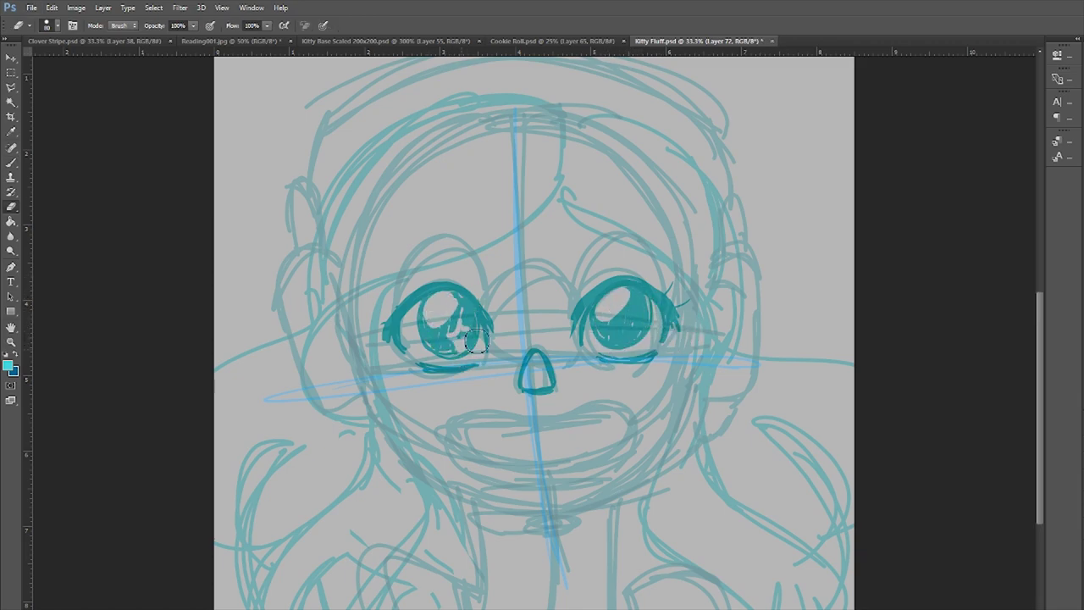
left_click_drag(640, 341, 628, 326)
key("b")
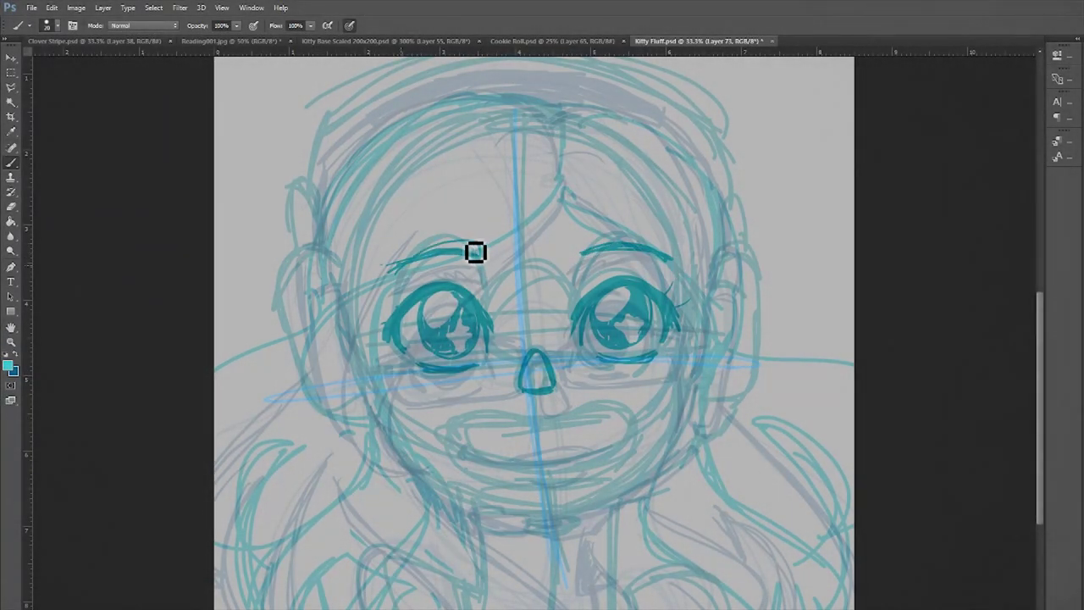
Step: Outline the open mouth's lower curve and lips, fixing lines with the eraser
left_click_drag(637, 436, 548, 491)
key("e")
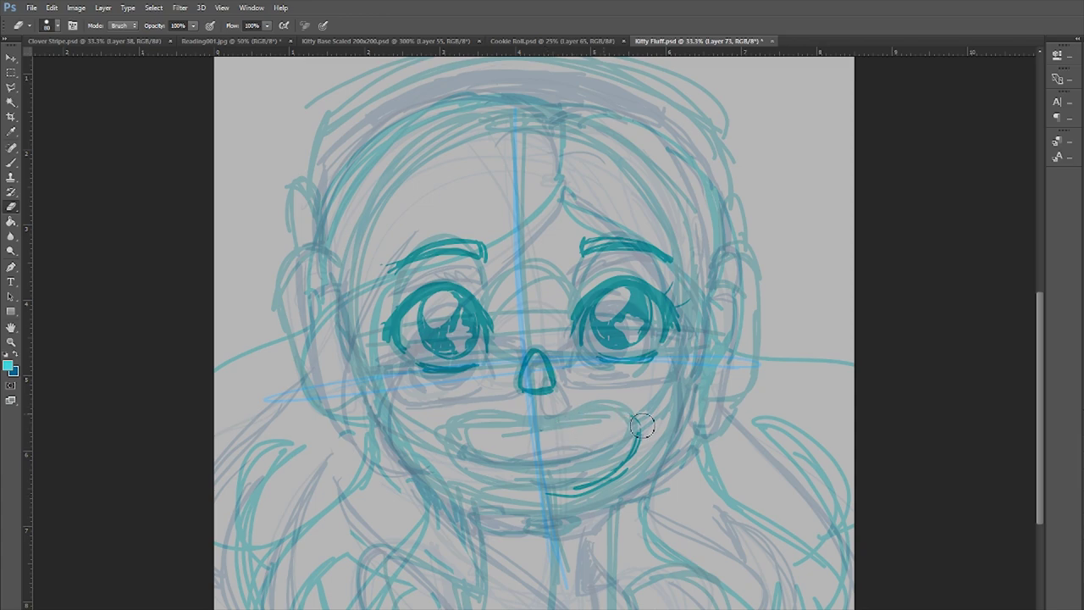
key("b")
mouse_move(539, 424)
left_mouse_down()
mouse_move(640, 449)
mouse_move(446, 433)
mouse_move(568, 424)
mouse_move(653, 482)
mouse_move(648, 547)
left_mouse_up()
key("e")
key("b")
Step: Replace the old mouth outline with a wide upper lip line extending right
key("e")
key("b")
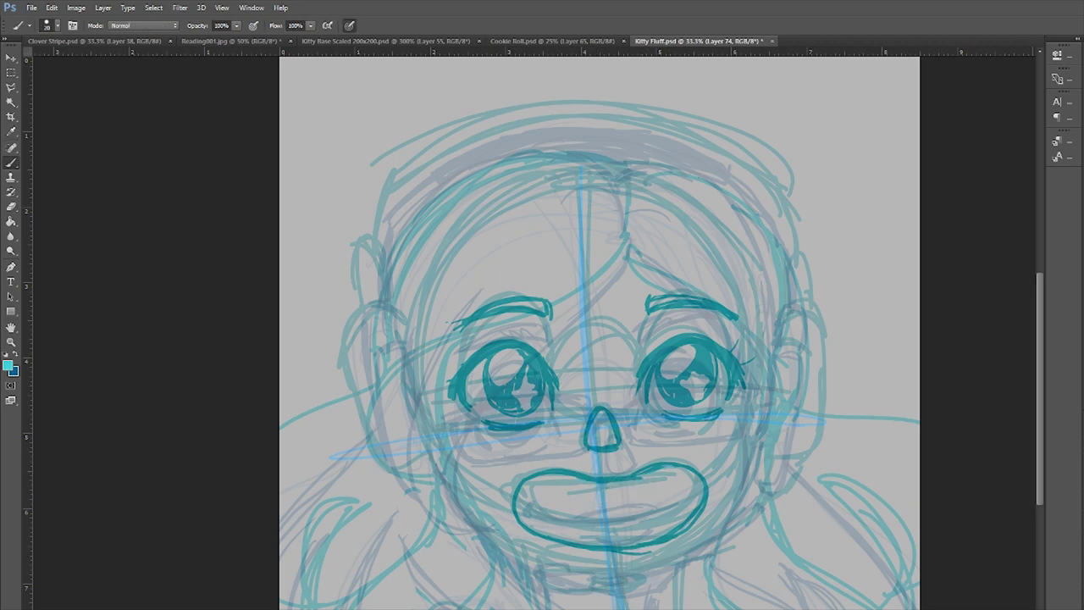
key("ctrl+z")
mouse_move(515, 483)
left_mouse_down()
mouse_move(662, 484)
mouse_move(520, 495)
mouse_move(695, 487)
mouse_move(703, 507)
left_mouse_up()
key("e")
key("b")
key("ctrl+z")
left_click_drag(584, 489, 719, 484)
Step: Add the lower lip and chin line and curve the upper lip of the smile
key("e")
mouse_move(635, 501)
left_mouse_down()
mouse_move(525, 489)
mouse_move(553, 503)
left_mouse_up()
key("b")
mouse_move(588, 542)
left_mouse_down()
mouse_move(598, 551)
mouse_move(669, 542)
mouse_move(646, 554)
left_mouse_up()
key("e")
key("b")
left_click_drag(636, 475, 565, 489)
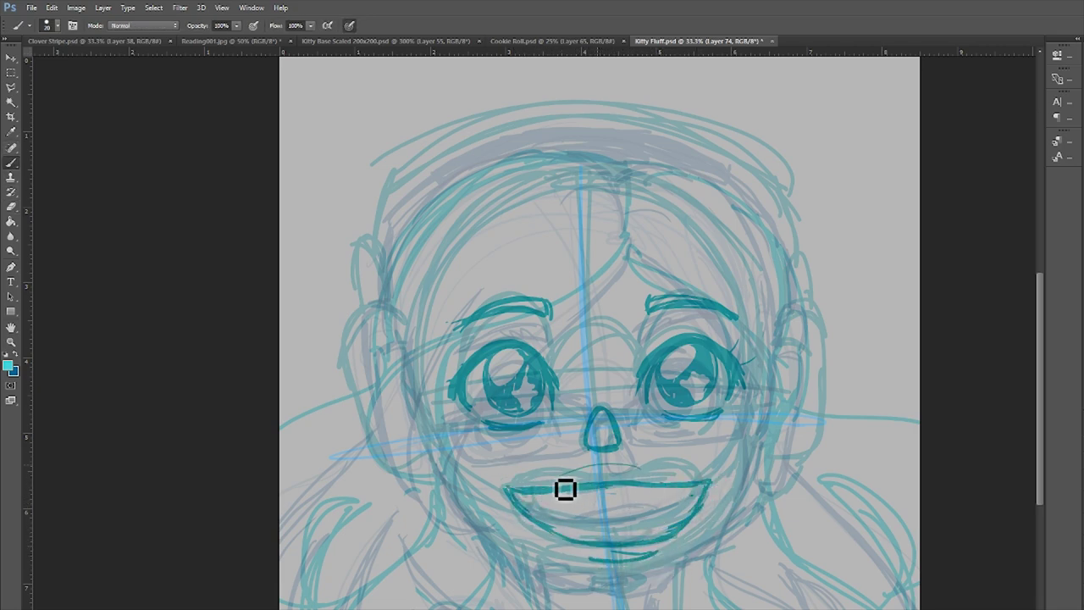
mouse_move(727, 481)
left_mouse_down()
mouse_move(500, 490)
mouse_move(687, 507)
left_mouse_up()
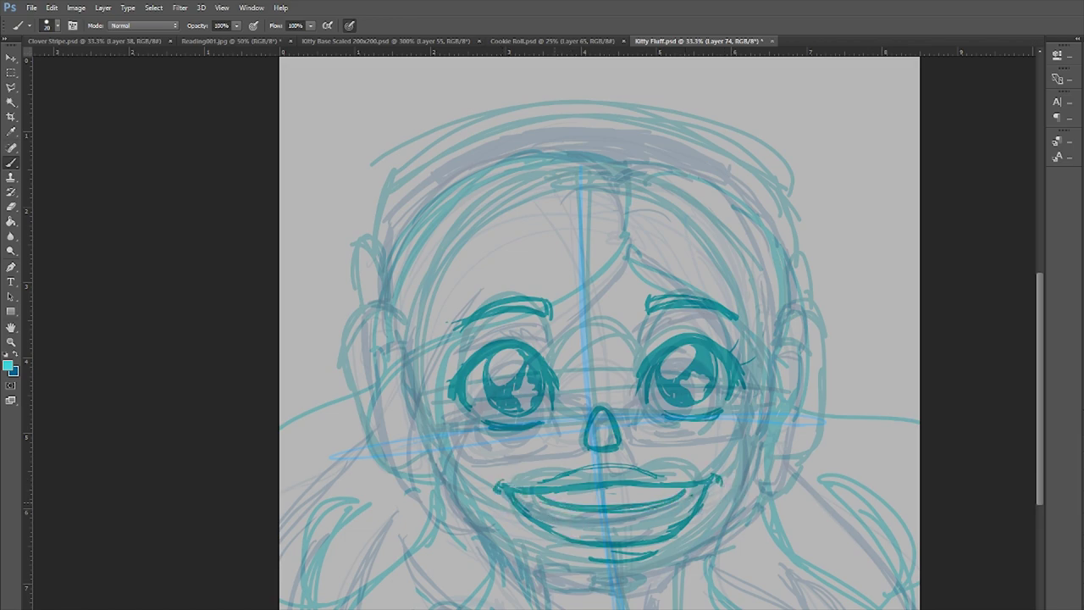
Step: Sweep the hair line from the part around the left face and ink the right cheek
mouse_move(625, 167)
left_mouse_down()
mouse_move(630, 247)
mouse_move(398, 491)
left_mouse_up()
mouse_move(476, 254)
left_mouse_down()
mouse_move(363, 414)
mouse_move(406, 495)
left_mouse_up()
left_click_drag(623, 167, 375, 302)
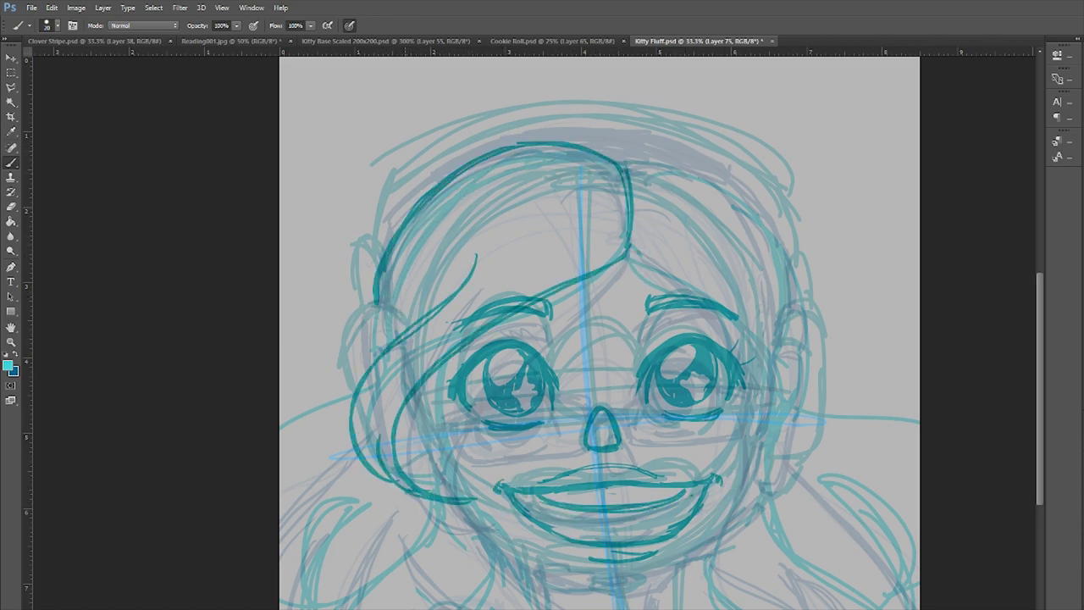
left_click_drag(415, 466, 427, 420)
left_click_drag(631, 249, 718, 484)
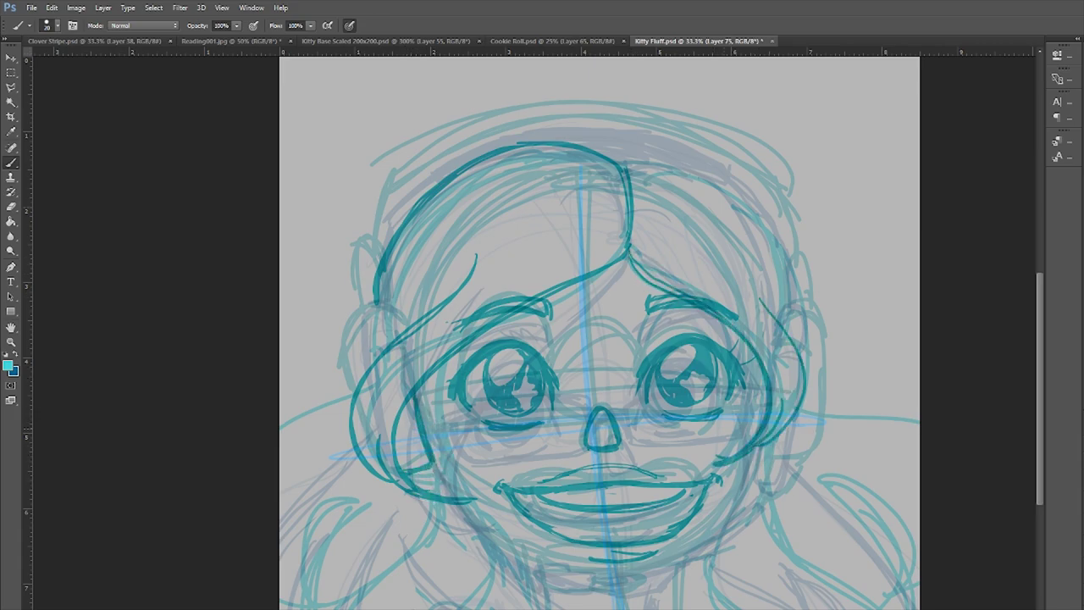
Step: Ink hair curves from the part across the head and strands down both sides
mouse_move(631, 157)
left_mouse_down()
mouse_move(799, 339)
mouse_move(480, 161)
left_mouse_up()
left_click_drag(747, 189, 800, 373)
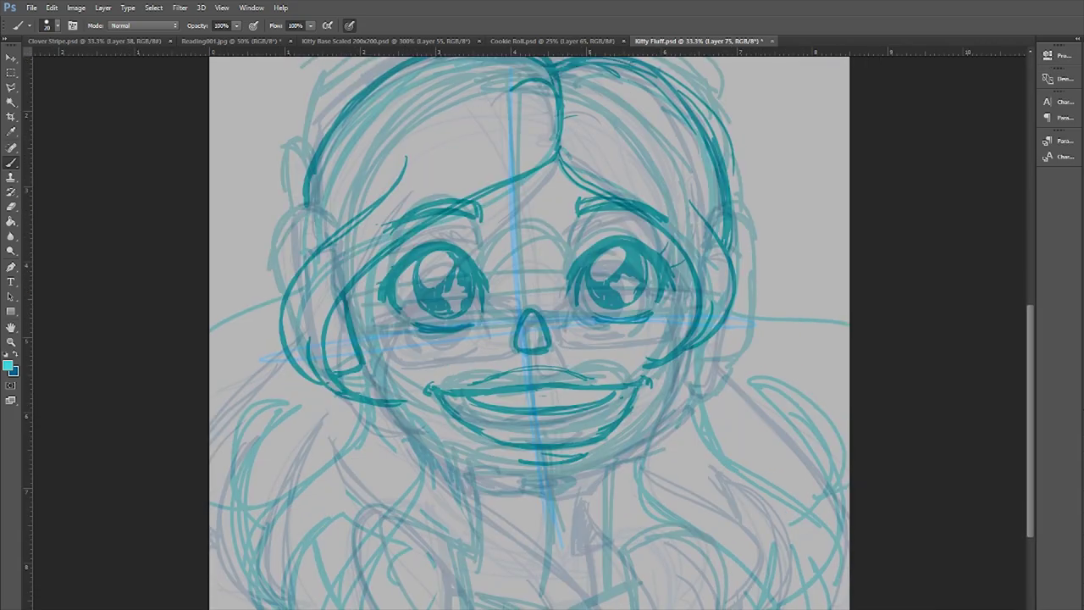
scroll(1041, 515, "down", 5)
left_click_drag(419, 372, 360, 608)
left_click_drag(339, 432, 292, 608)
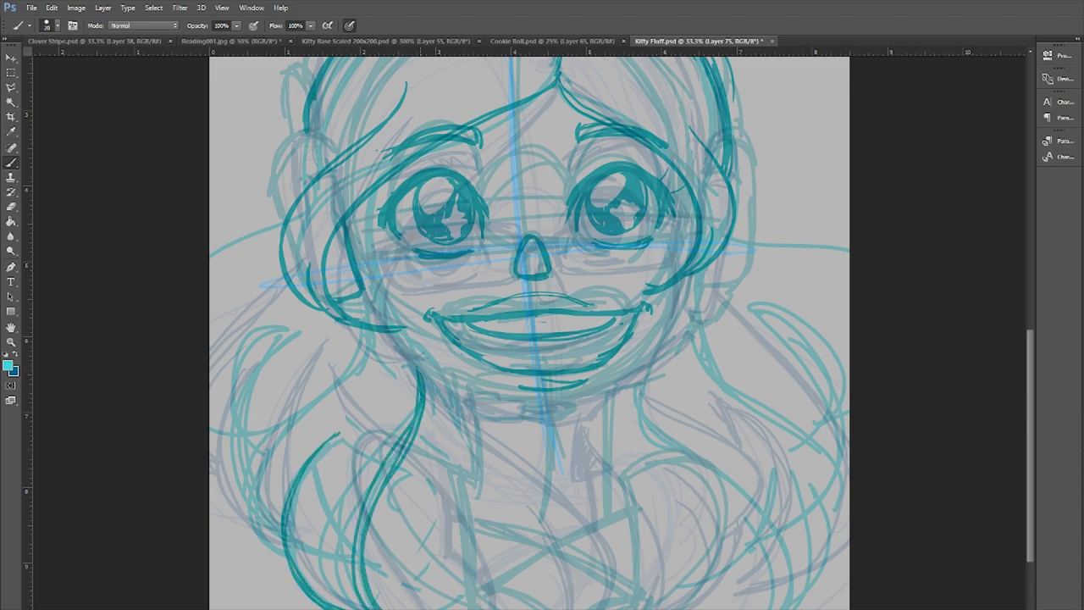
left_click_drag(366, 332, 279, 547)
left_click_drag(639, 381, 788, 608)
left_click_drag(767, 458, 838, 593)
left_click_drag(694, 280, 847, 462)
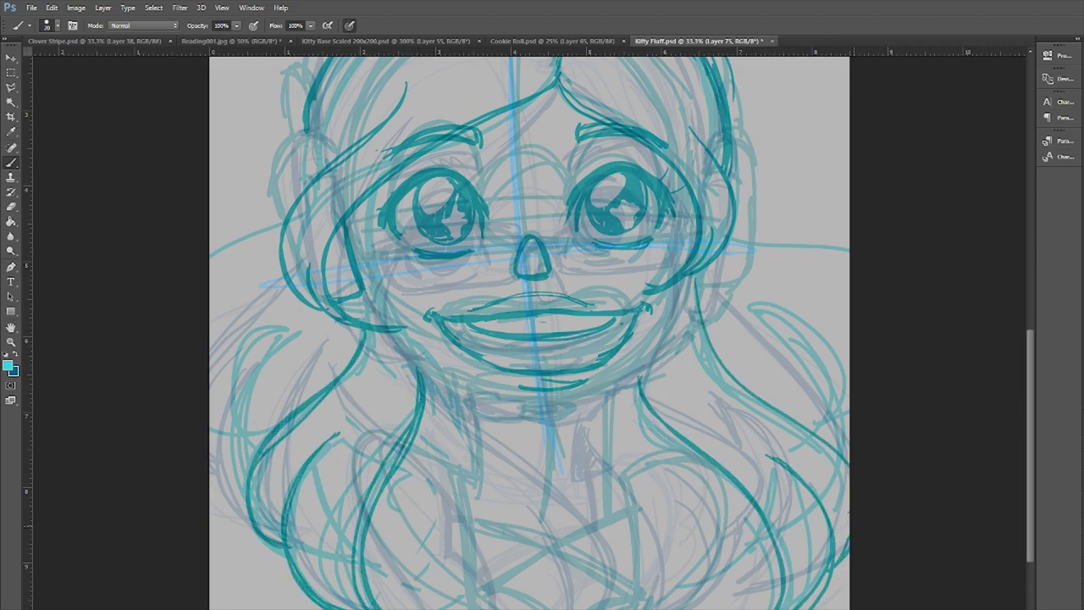
Step: On a new layer, add extra hair strokes along the left and right edges
key("ctrl+shift+alt+n")
scroll(528, 332, "up", 2)
left_click_drag(301, 403, 250, 510)
left_click_drag(280, 303, 211, 364)
left_click_drag(232, 530, 210, 506)
left_click_drag(724, 314, 849, 359)
left_click_drag(762, 384, 849, 479)
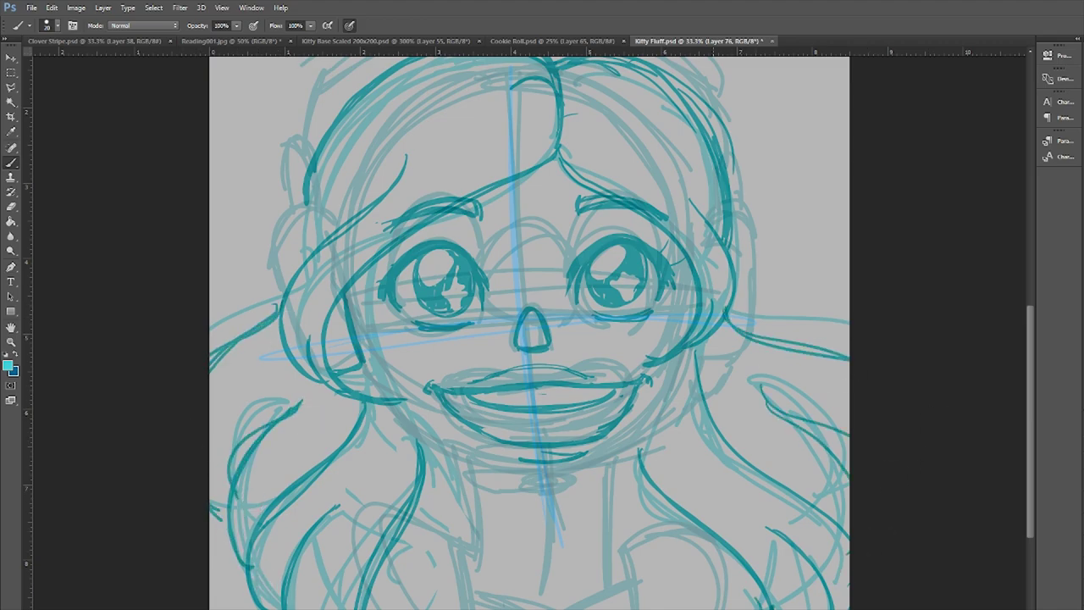
Step: Ink the jawline from both cheeks down to the chin
scroll(529, 330, "up", 3)
mouse_move(719, 405)
left_mouse_down()
mouse_move(707, 458)
mouse_move(584, 586)
left_mouse_up()
left_click_drag(396, 500, 497, 569)
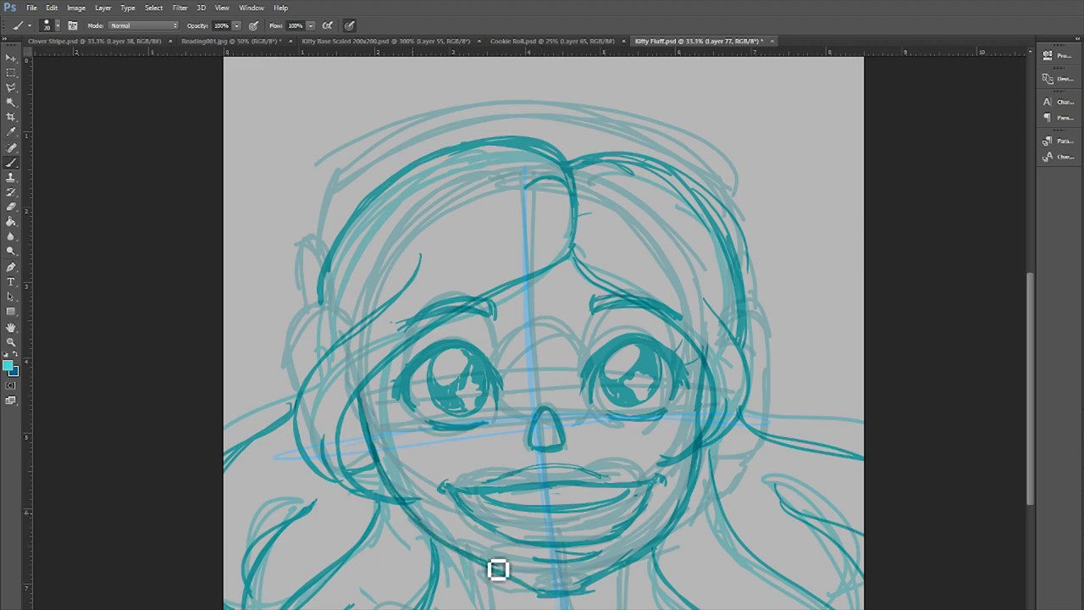
left_click_drag(364, 398, 387, 478)
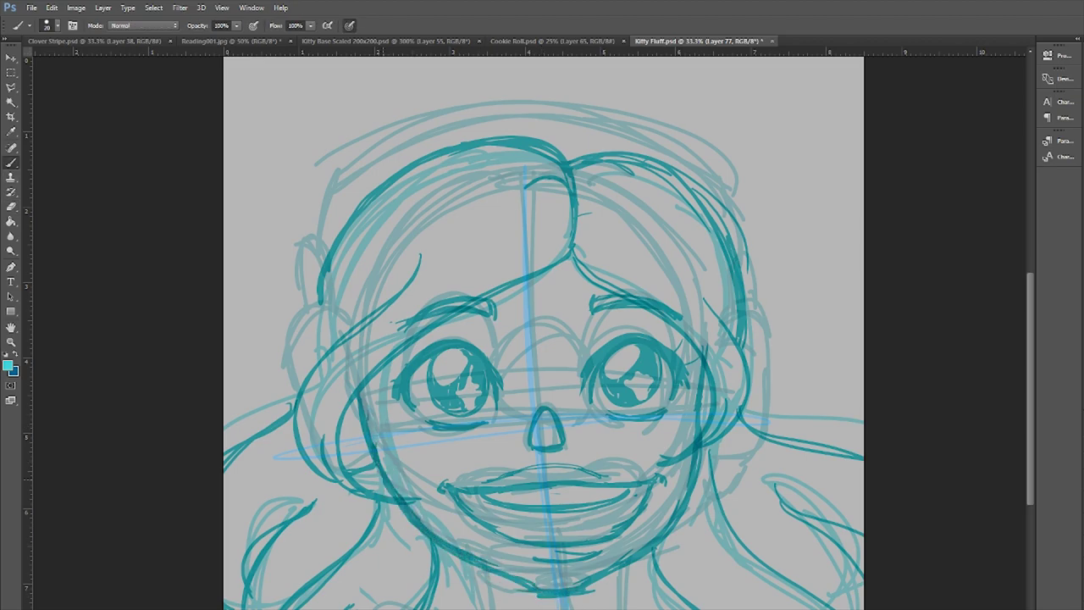
Step: Ink the neck, shoulders, torso lines and an X-shaped bow on the chest
scroll(542, 330, "down", 5)
mouse_move(628, 347)
left_mouse_down()
mouse_move(627, 454)
mouse_move(660, 606)
left_mouse_up()
left_click_drag(407, 467, 508, 605)
left_click_drag(478, 551, 482, 432)
mouse_move(635, 436)
left_mouse_down()
mouse_move(663, 598)
mouse_move(654, 433)
left_mouse_up()
left_click_drag(503, 574, 604, 596)
left_click_drag(495, 549, 632, 487)
left_click_drag(488, 466, 644, 542)
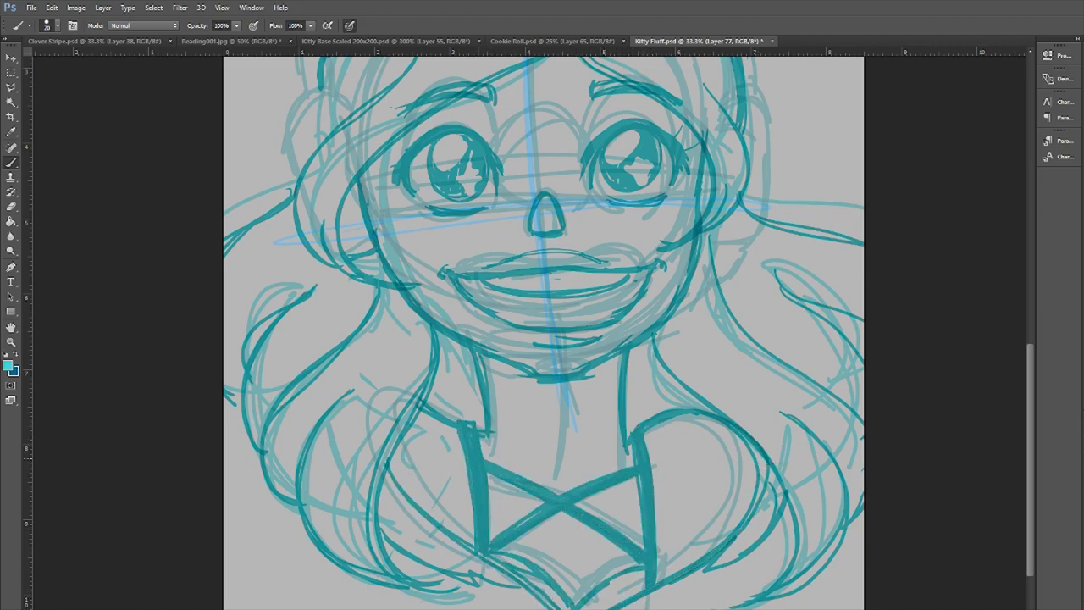
key("ctrl+minus")
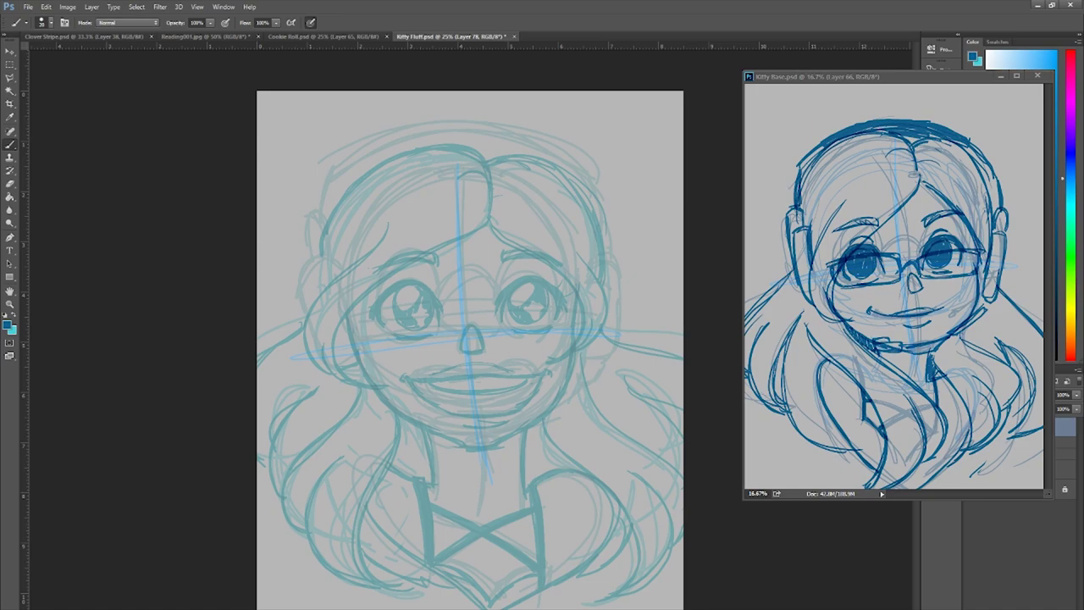
Step: Draw the glasses frames with bridge, top rims and bottom rims
left_click_drag(458, 322, 487, 320)
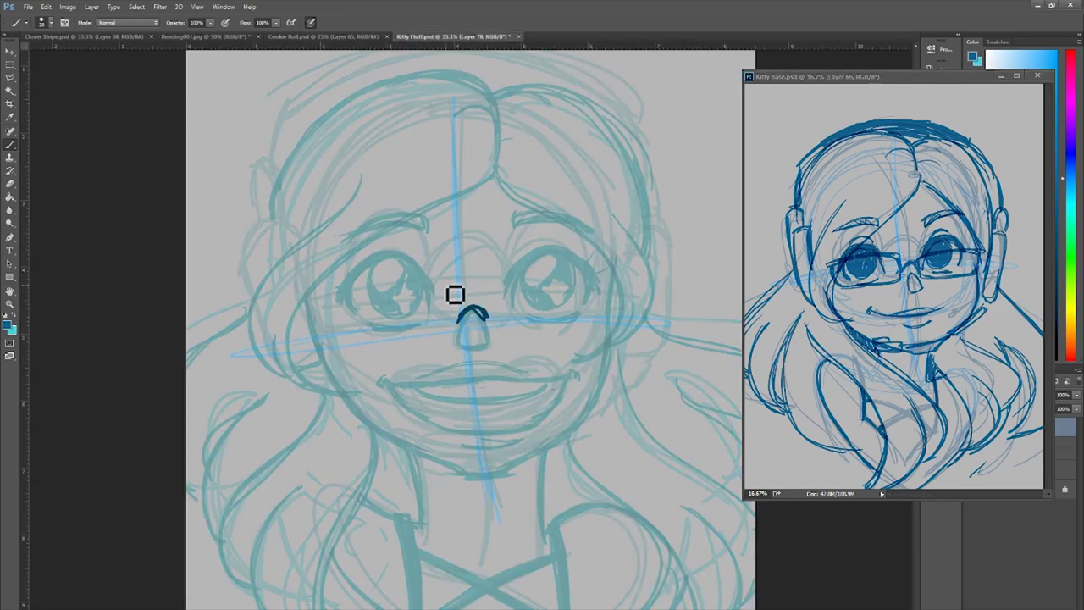
mouse_move(315, 275)
left_mouse_down()
mouse_move(447, 273)
mouse_move(455, 329)
mouse_move(614, 278)
mouse_move(347, 334)
mouse_move(451, 329)
left_mouse_up()
mouse_move(496, 329)
left_mouse_down()
mouse_move(615, 290)
mouse_move(593, 343)
left_mouse_up()
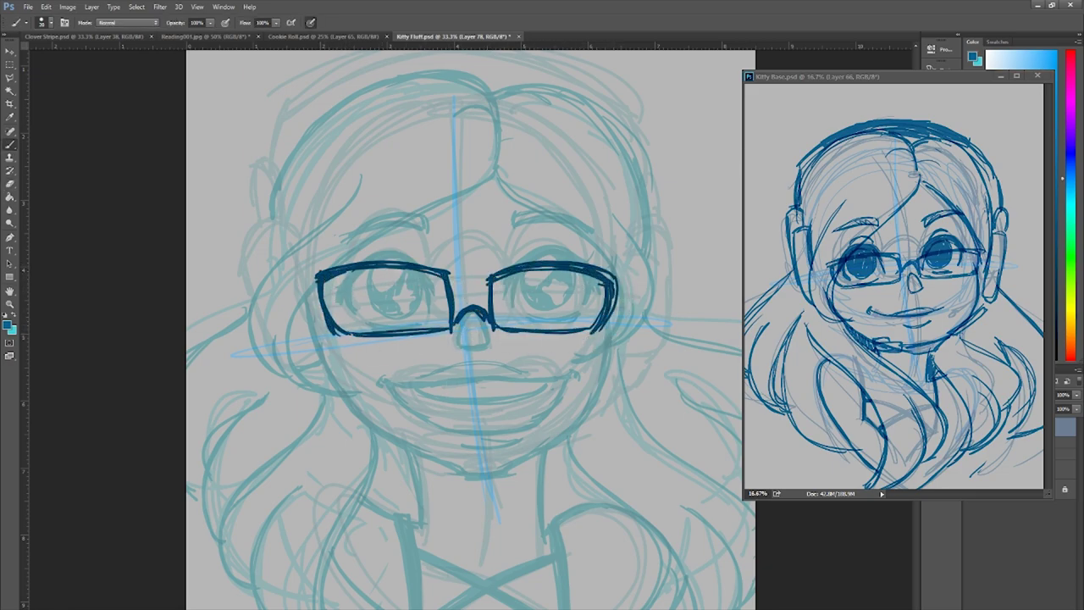
Step: Ink navy upper eyelids on both eyes and fill both irises dark blue
left_click_drag(339, 300, 415, 268)
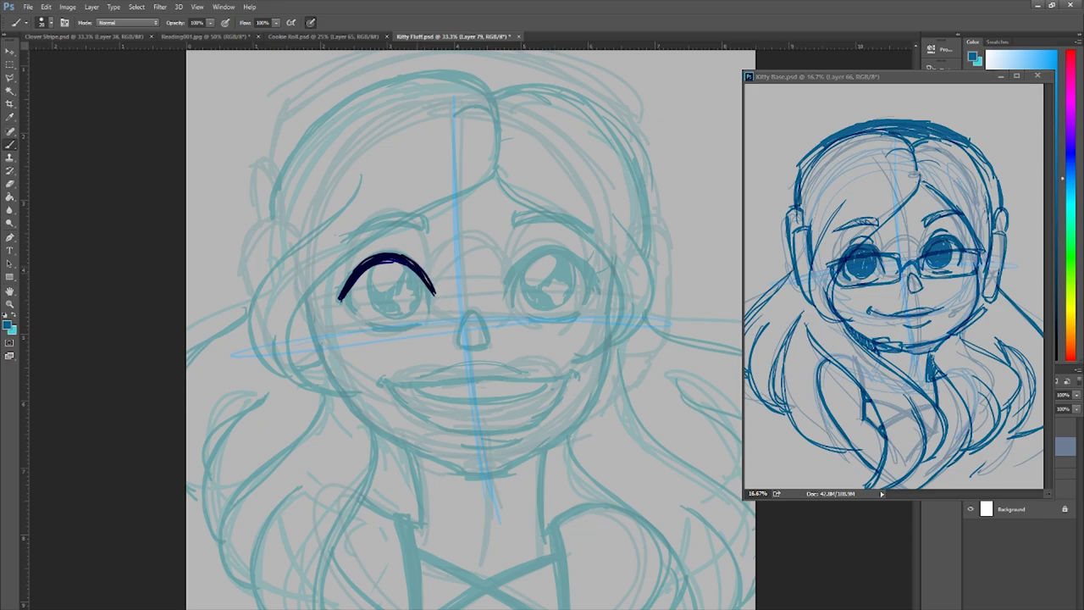
left_click_drag(338, 299, 360, 271)
left_click_drag(424, 281, 432, 313)
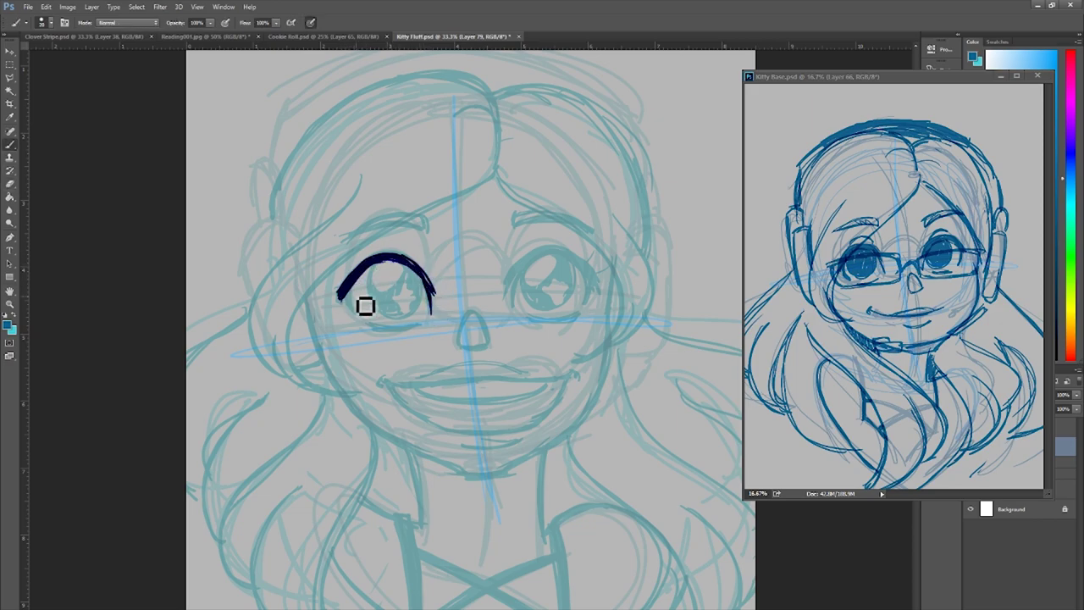
left_click_drag(508, 285, 586, 273)
mouse_move(509, 307)
left_mouse_down()
mouse_move(551, 262)
mouse_move(598, 304)
left_mouse_up()
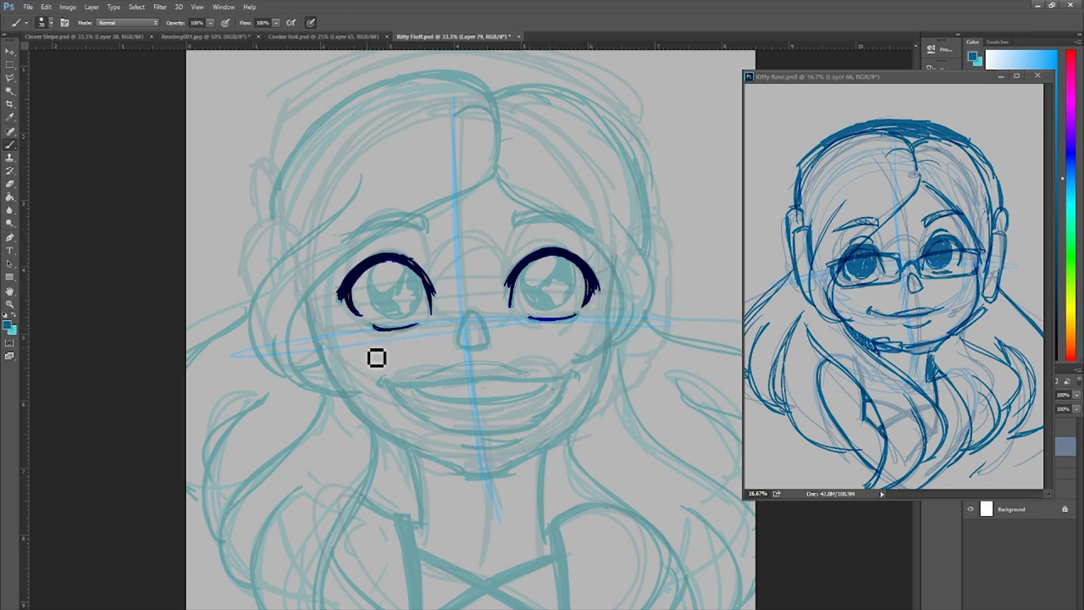
mouse_move(372, 271)
left_mouse_down()
mouse_move(405, 322)
mouse_move(387, 296)
mouse_move(411, 277)
mouse_move(425, 283)
left_mouse_up()
mouse_move(530, 272)
left_mouse_down()
mouse_move(571, 307)
mouse_move(535, 293)
mouse_move(564, 314)
left_mouse_up()
Step: Erase star highlights into both irises and hide the glasses frames
key("e")
left_click_drag(379, 270, 391, 282)
left_click_drag(546, 266, 559, 272)
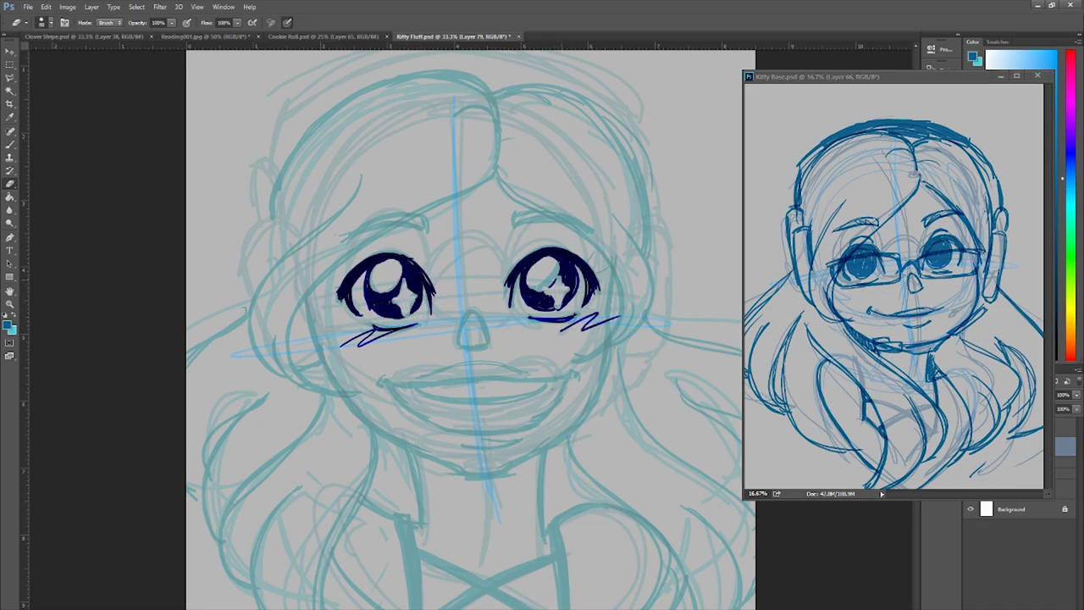
key("ctrl+z")
Step: Lasso-select each eye, nudge it into place, then deselect
key("l")
left_click_drag(505, 244, 608, 350)
key("v")
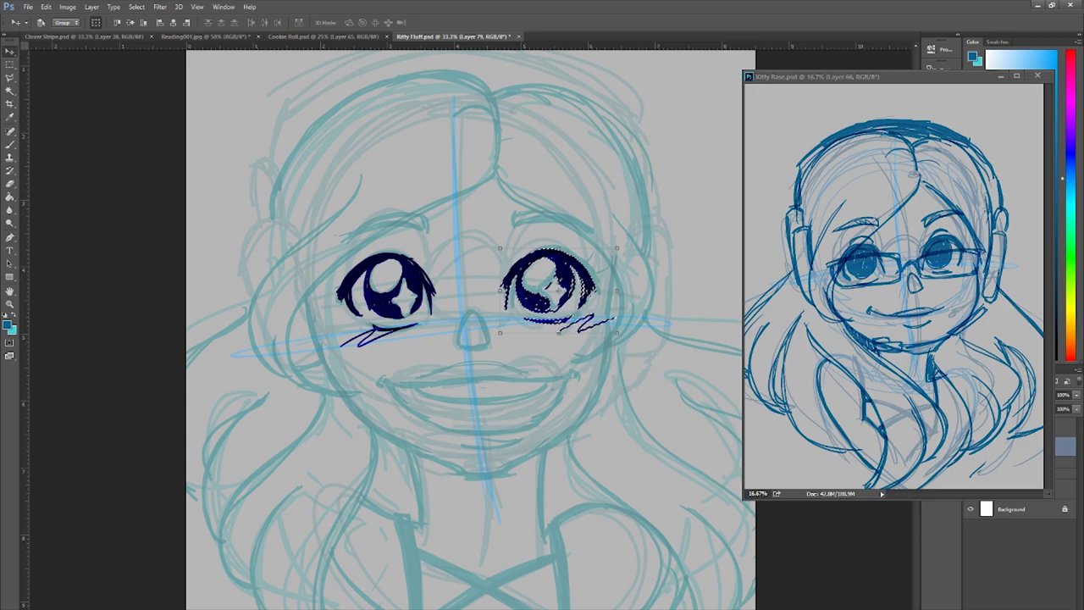
key("l")
left_click_drag(365, 244, 428, 248)
key("v")
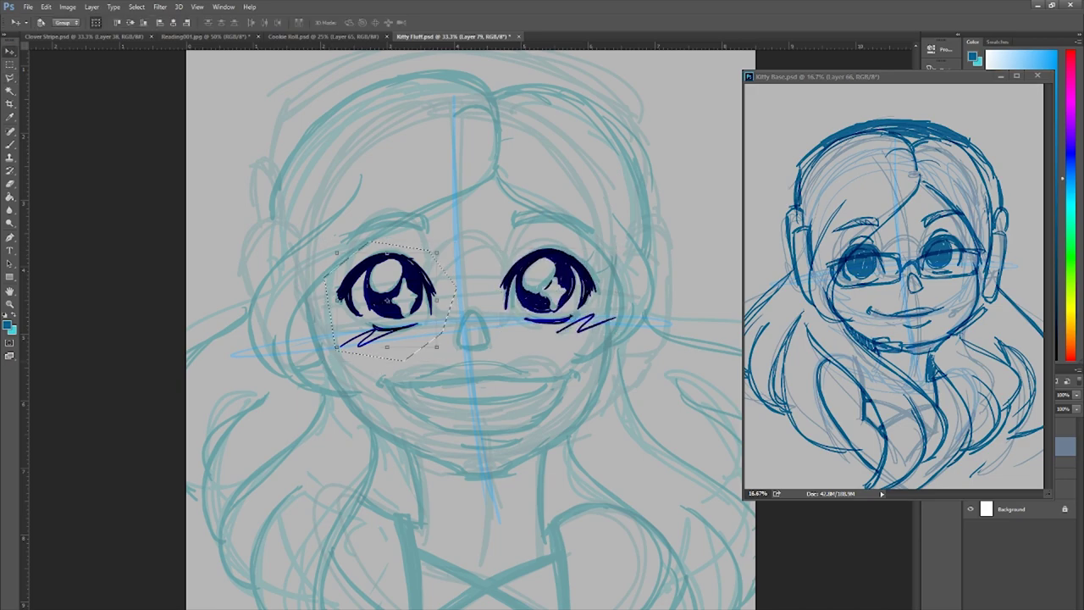
key("ctrl+d")
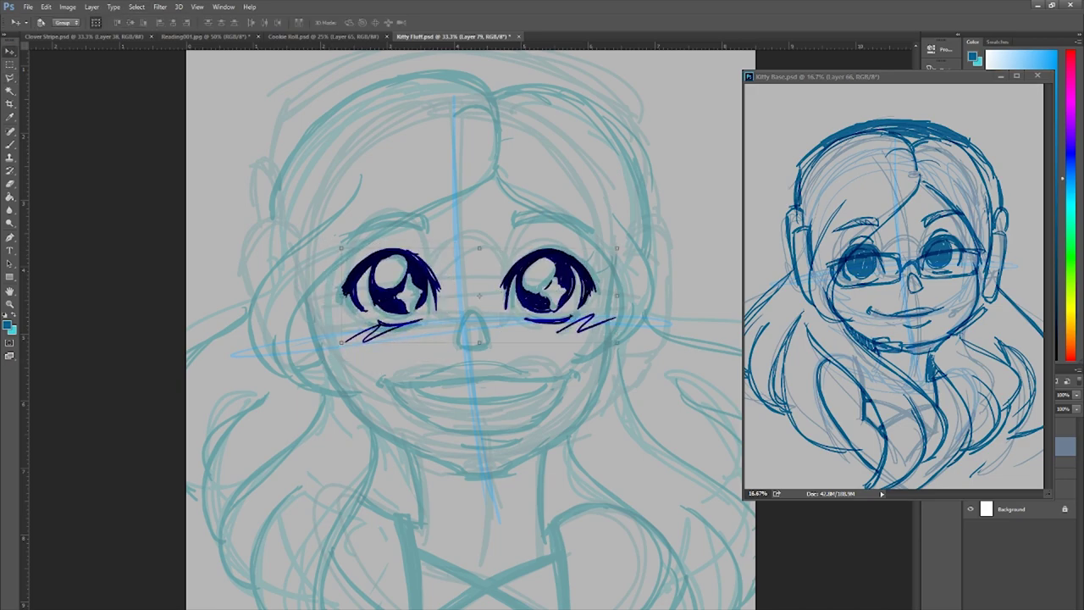
Step: Ink the nose and mark both mouth corners, removing a trial mouth stroke
key("b")
left_click_drag(459, 344, 488, 327)
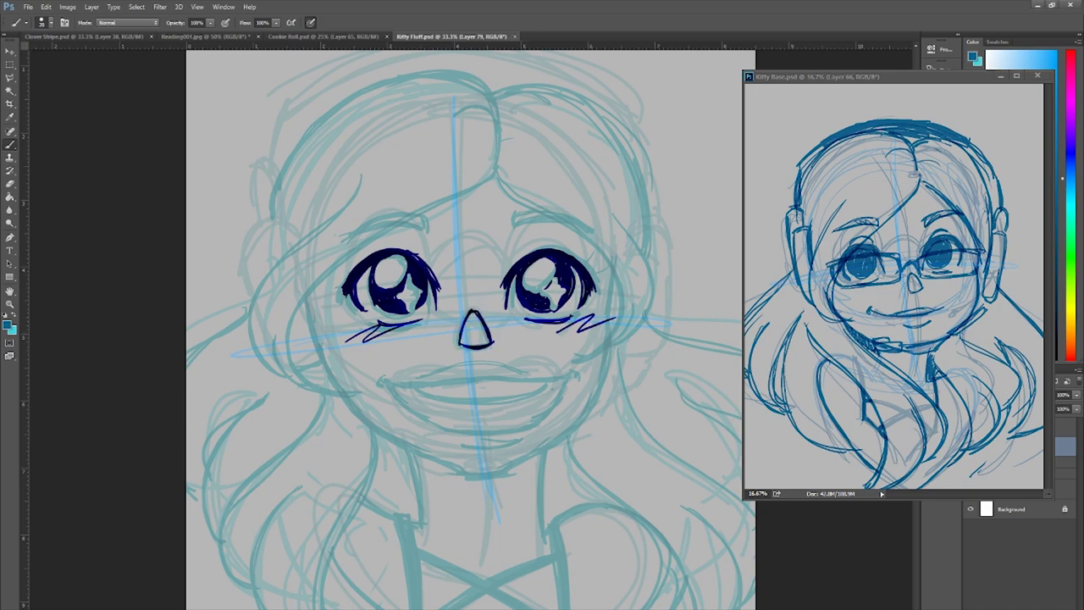
left_click_drag(376, 378, 380, 386)
left_click_drag(569, 370, 574, 378)
mouse_move(379, 386)
left_mouse_down()
mouse_move(525, 387)
mouse_move(380, 382)
left_mouse_up()
key("ctrl+z")
key("e")
key("b")
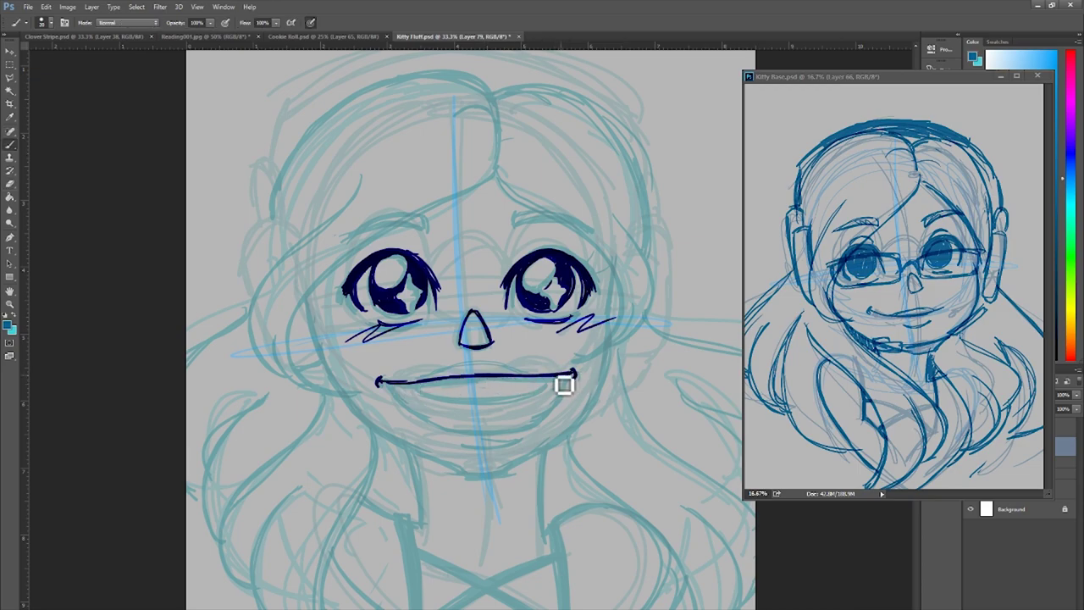
key("e")
key("b")
Step: Draw the curved open smile with lower curve, chin line and upper teeth line
left_click_drag(380, 379, 573, 370)
key("e")
mouse_move(474, 383)
left_mouse_down()
mouse_move(430, 378)
mouse_move(576, 372)
left_mouse_up()
key("b")
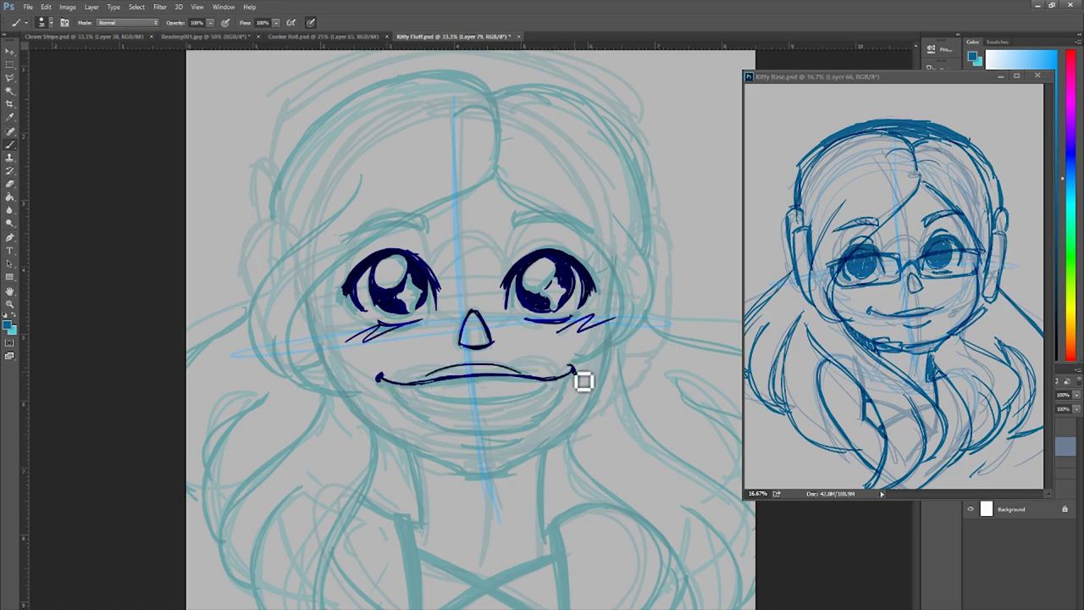
left_click_drag(382, 380, 525, 428)
left_click_drag(459, 444, 513, 441)
key("e")
key("b")
left_click_drag(410, 388, 555, 383)
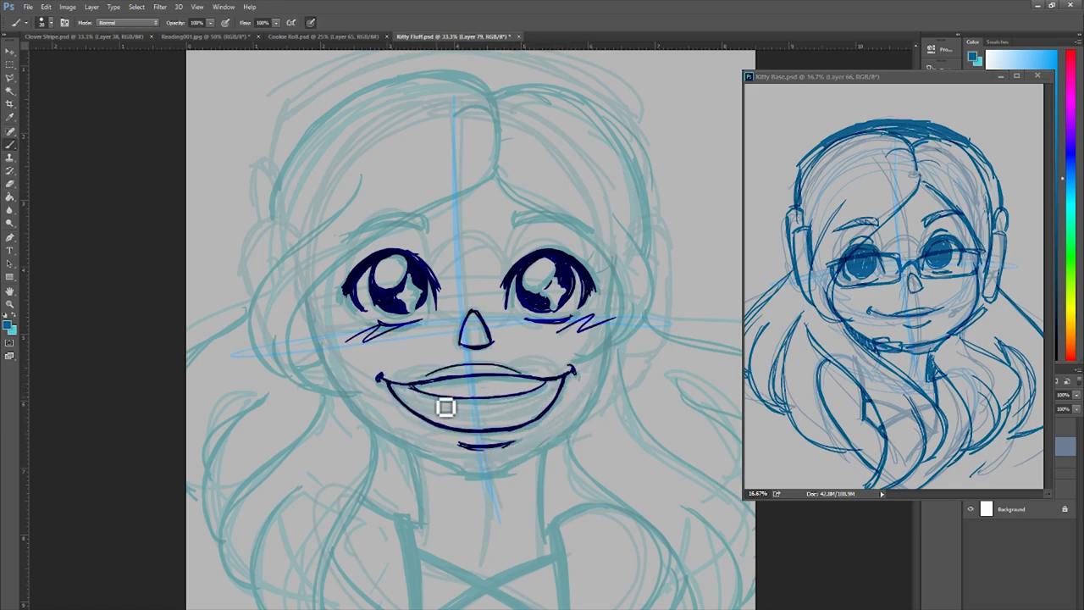
Step: Add a star sparkle to the right eye and ink both eyebrows
left_click_drag(561, 290, 543, 288)
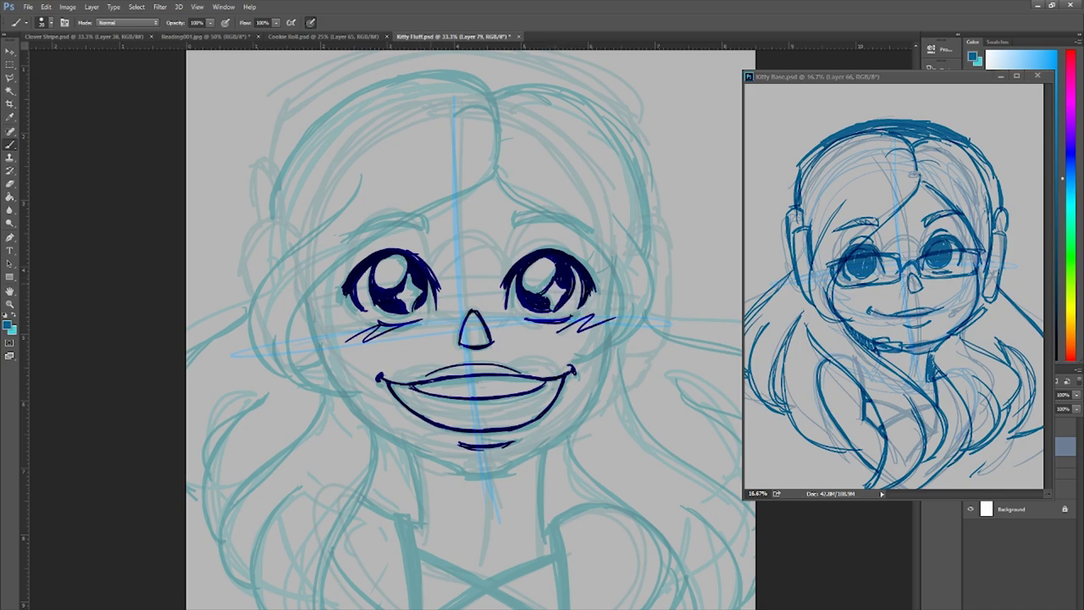
key("e")
key("b")
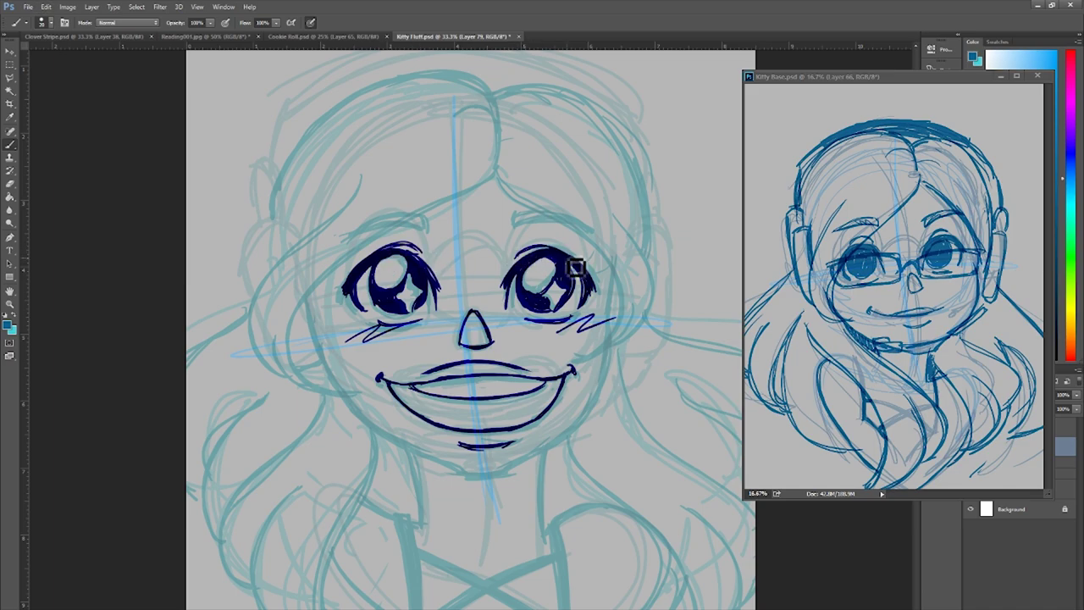
left_click_drag(419, 222, 435, 224)
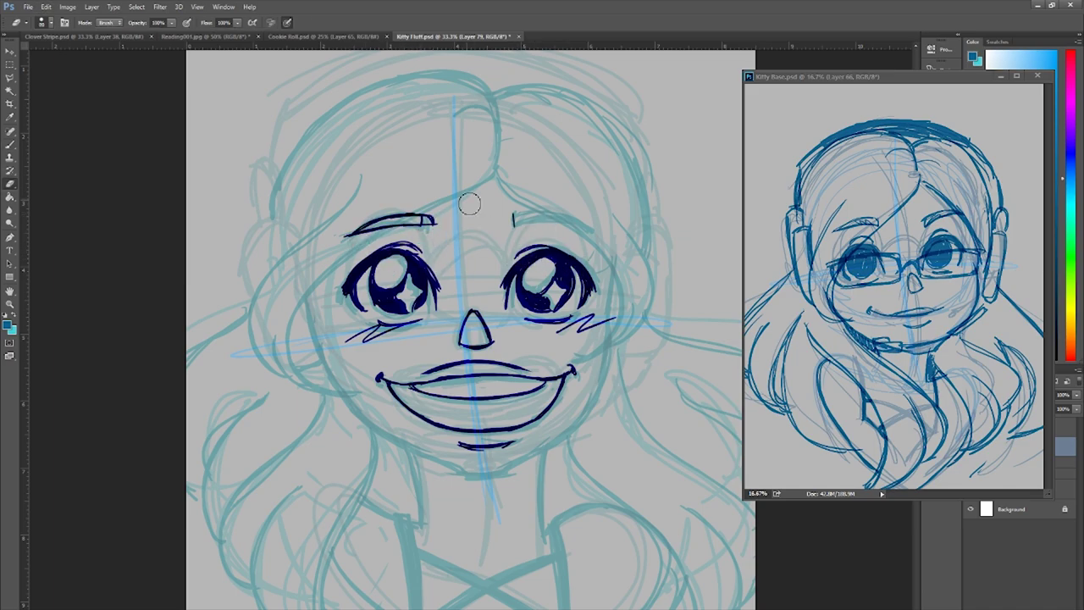
left_click_drag(317, 272, 617, 273)
key("ctrl+z")
left_click_drag(512, 222, 595, 228)
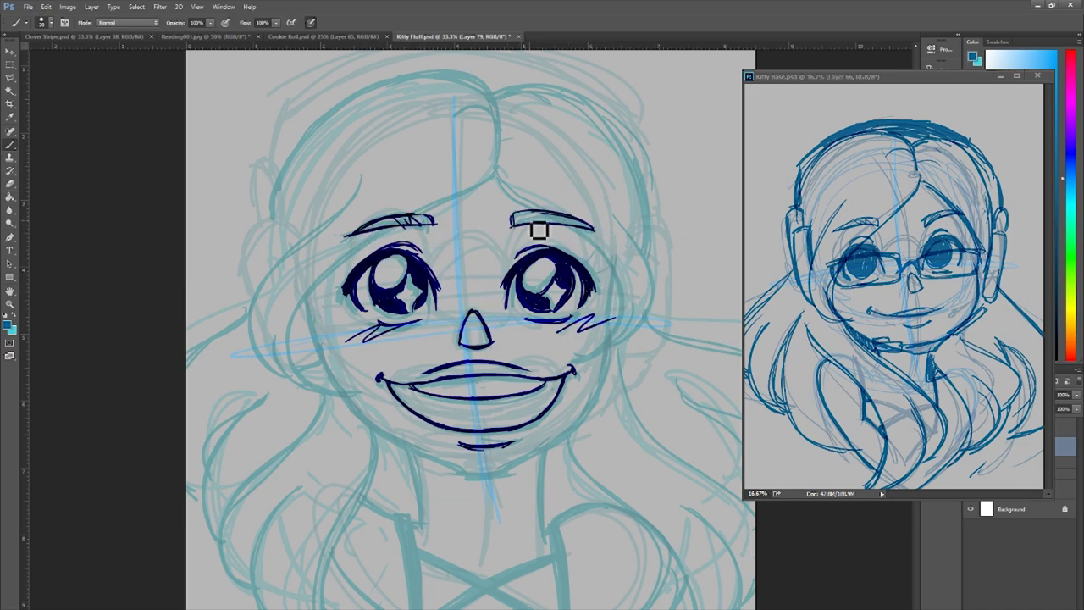
left_click(931, 80)
Step: Ink the left hair strands and long fringe curving down to the cheek, removing the doubled upper outline
mouse_move(492, 82)
left_mouse_down()
mouse_move(500, 141)
mouse_move(293, 377)
left_mouse_up()
key("ctrl+z")
mouse_move(500, 150)
left_mouse_down()
mouse_move(382, 283)
mouse_move(390, 388)
mouse_move(303, 399)
left_mouse_up()
left_click_drag(331, 172, 266, 356)
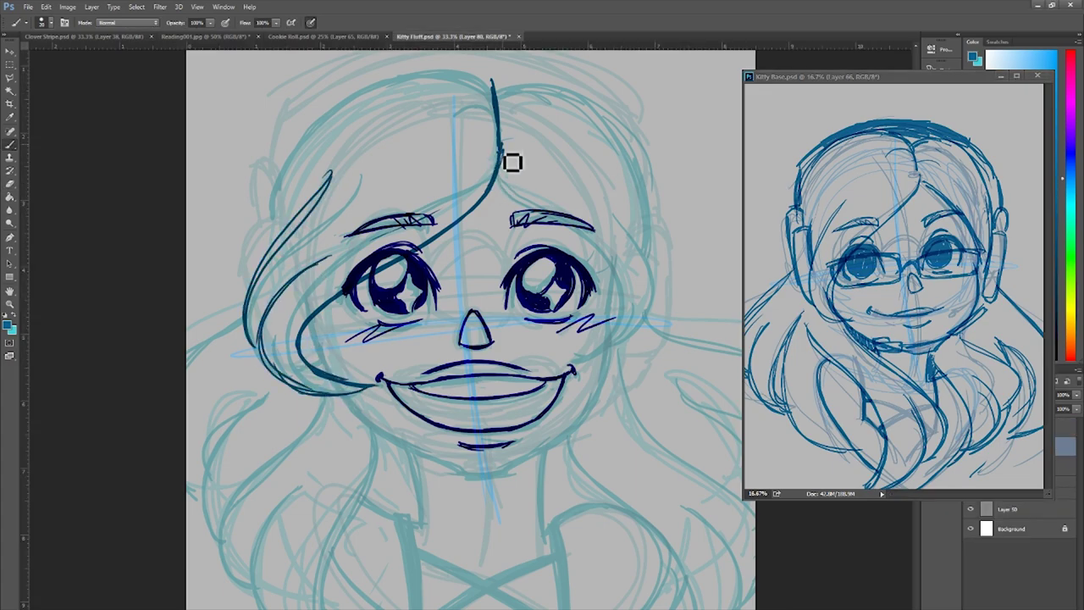
left_click_drag(449, 104, 500, 140)
left_click_drag(492, 81, 264, 216)
key("ctrl+alt+z")
key("ctrl+alt+z")
Step: Ink the right-side hair strands and top arc, checking the reference portrait window
left_click(934, 76)
left_click(552, 212)
left_click_drag(500, 170, 627, 311)
left_click_drag(626, 160, 643, 235)
mouse_move(502, 89)
left_mouse_down()
mouse_move(567, 104)
mouse_move(665, 229)
left_mouse_up()
left_click_drag(309, 164, 277, 225)
left_click(917, 81)
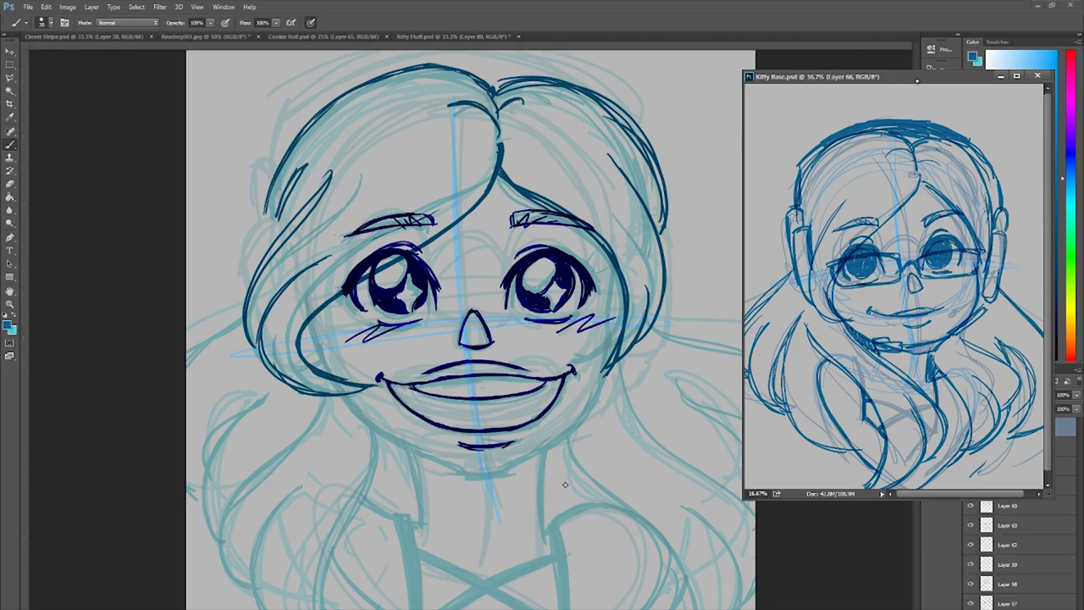
key("ctrl+Tab")
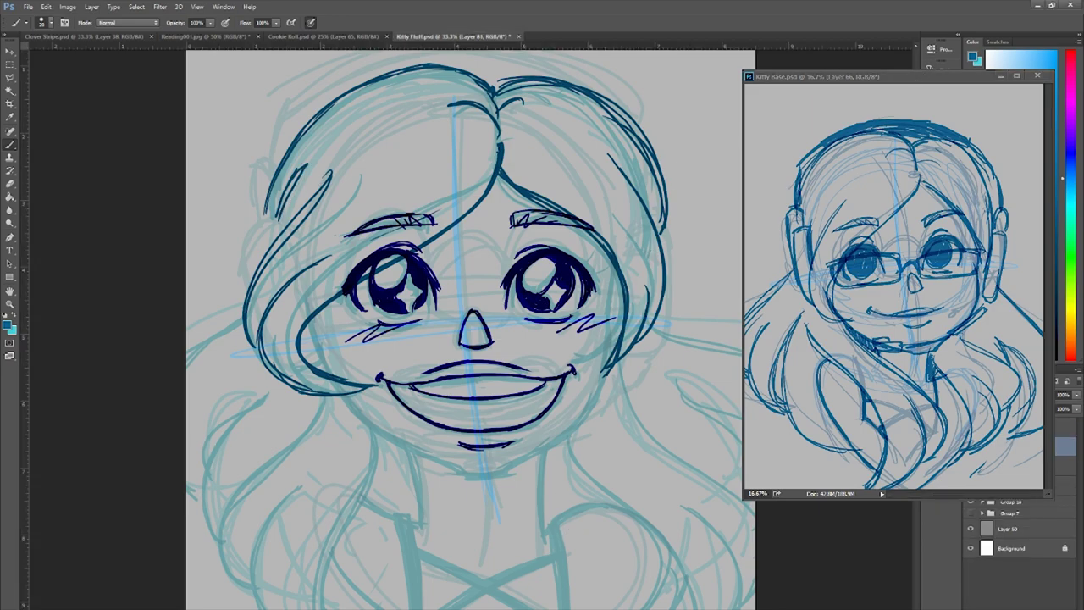
Step: Draw the left headphone cup with an inner fold and outline the right headphone
left_click_drag(257, 186, 254, 272)
key("ctrl+z")
left_click_drag(264, 178, 253, 258)
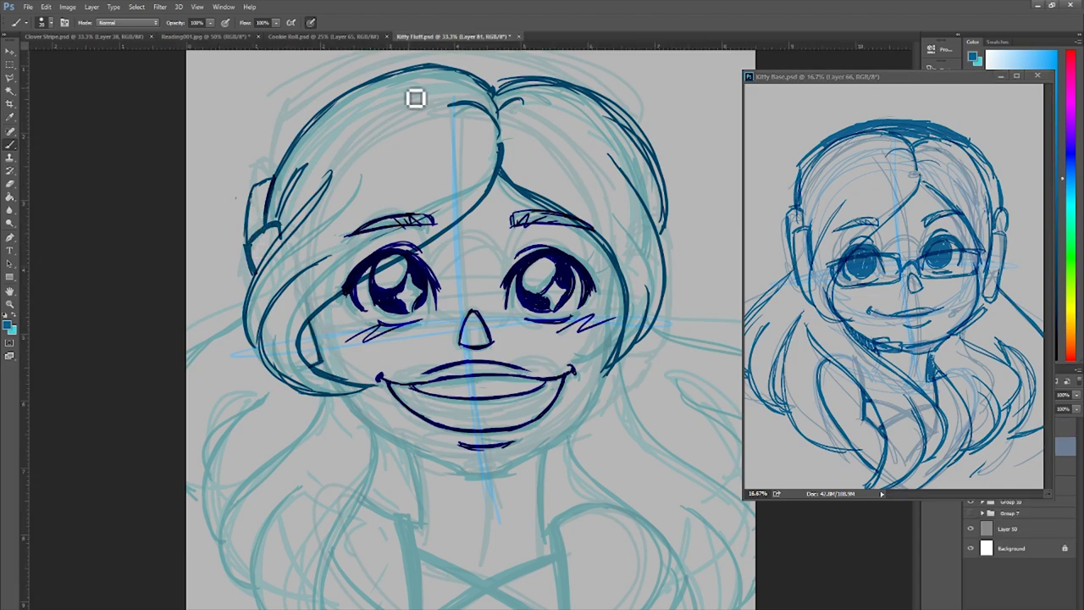
left_click_drag(416, 95, 462, 85)
left_click_drag(673, 254, 647, 370)
left_click_drag(665, 199, 680, 254)
Step: Ink a first headband arc across the top of the head, then undo it through history
mouse_move(307, 125)
left_mouse_down()
mouse_move(373, 177)
mouse_move(339, 237)
left_mouse_up()
left_click_drag(720, 182, 735, 263)
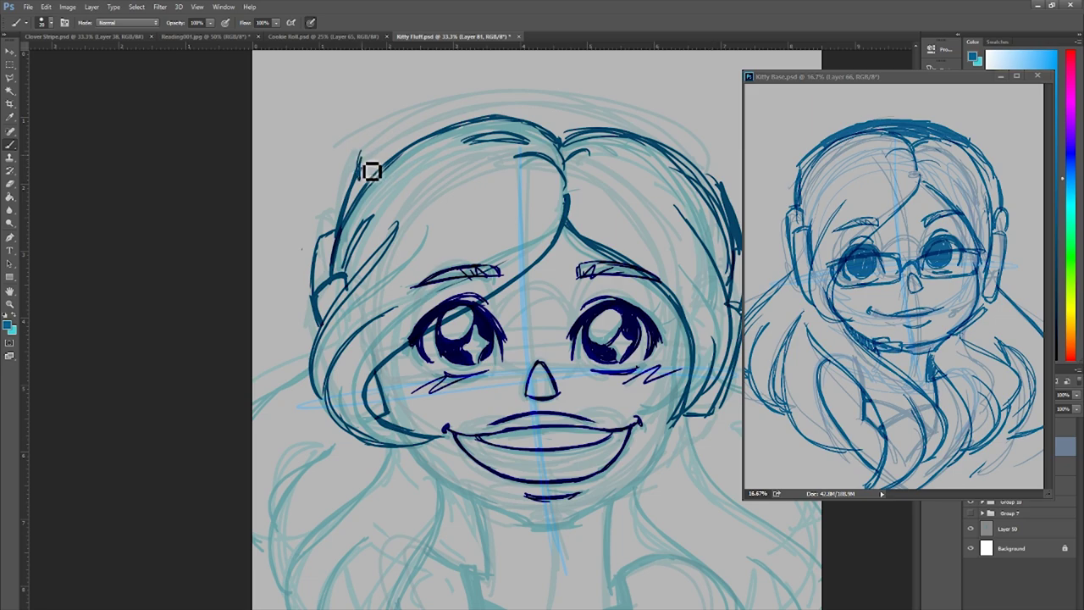
left_click_drag(365, 157, 716, 183)
key("e")
key("ctrl+alt+z")
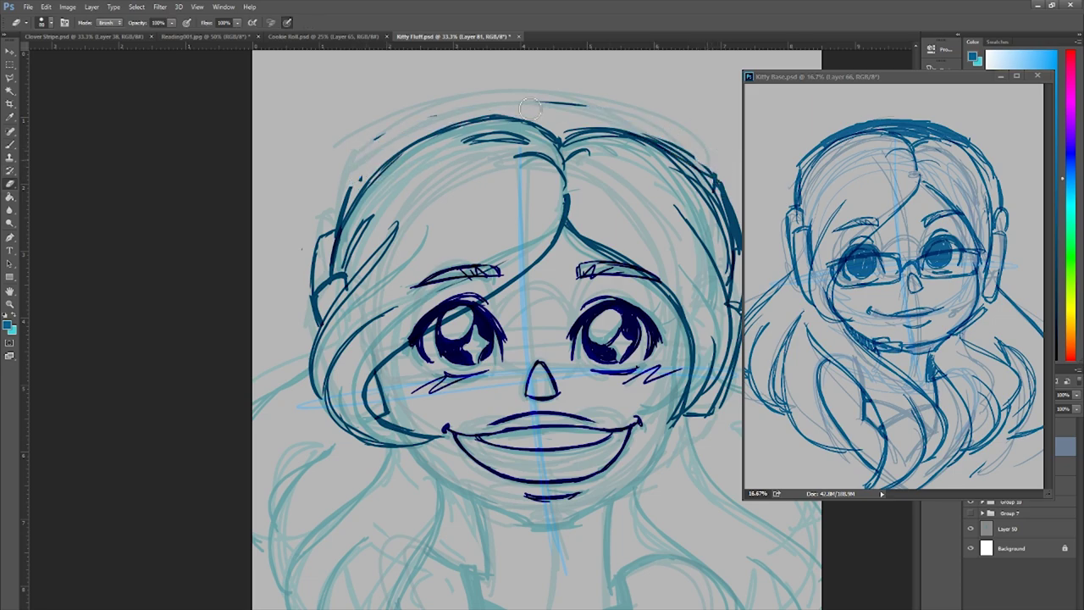
key("ctrl+alt+z")
key("ctrl+alt+z")
key("ctrl+shift+z")
key("ctrl+shift+z")
key("ctrl+alt+z")
key("ctrl+alt+z")
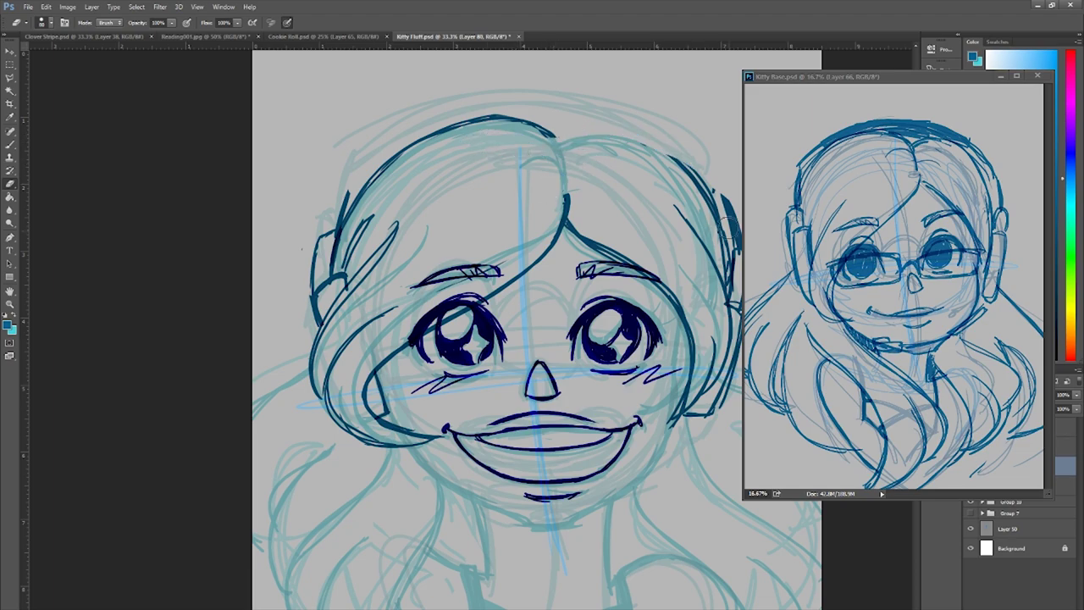
key("ctrl+alt+z")
key("ctrl+alt+z")
key("ctrl+alt+z")
key("ctrl+alt+z")
key("b")
Step: Sketch headband strokes over the top-right hair and erase the messy ones
mouse_move(570, 151)
left_mouse_down()
mouse_move(571, 181)
mouse_move(724, 220)
left_mouse_up()
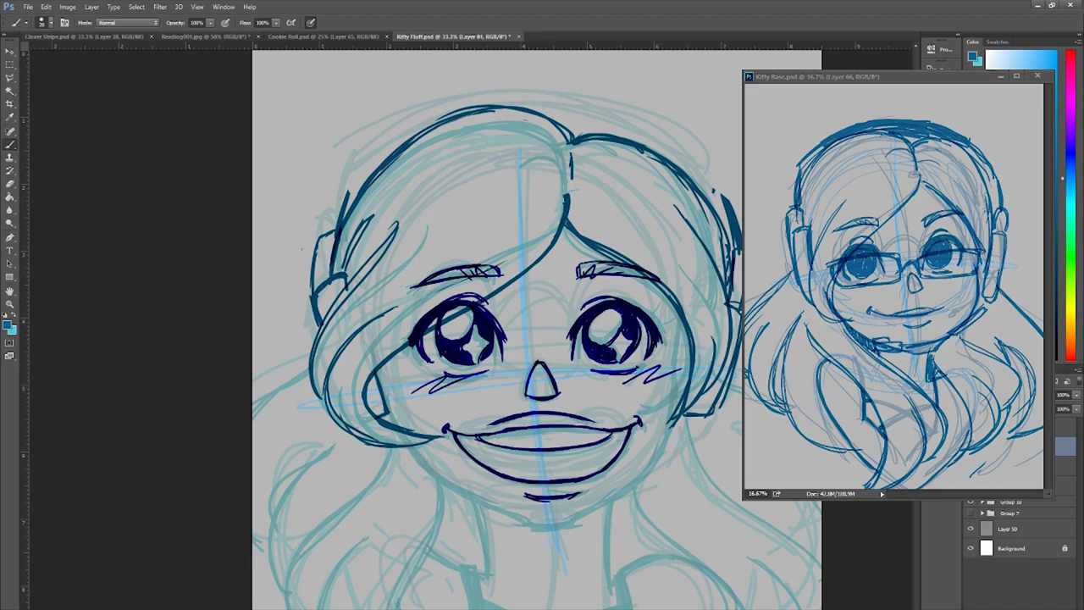
left_click_drag(346, 182, 413, 137)
left_click_drag(352, 151, 737, 195)
left_click_drag(411, 139, 741, 200)
key("e")
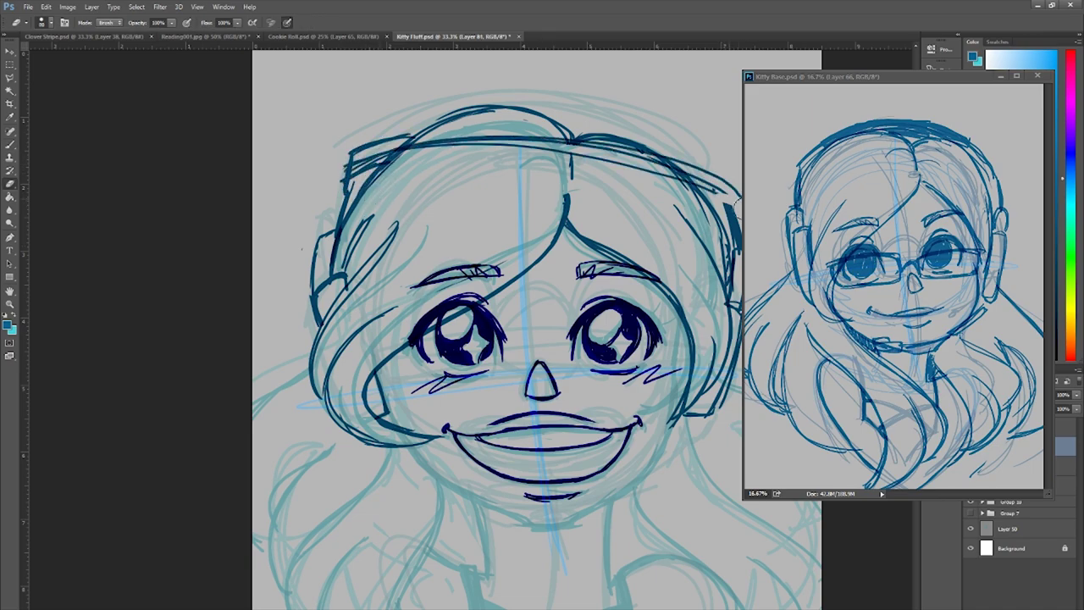
left_click_drag(348, 182, 729, 195)
key("b")
Step: Redraw the headband as one clean arc, erasing doubled lines along the head top
left_click_drag(337, 247, 365, 162)
mouse_move(737, 211)
left_mouse_down()
mouse_move(365, 162)
mouse_move(725, 193)
left_mouse_up()
key("e")
mouse_move(351, 181)
left_mouse_down()
mouse_move(732, 193)
mouse_move(383, 150)
mouse_move(337, 241)
left_mouse_up()
key("b")
mouse_move(712, 165)
left_mouse_down()
mouse_move(740, 241)
mouse_move(738, 224)
left_mouse_up()
left_click_drag(432, 118, 679, 150)
key("e")
left_click_drag(440, 127, 673, 167)
key("b")
Step: Ink rectangular glasses frames over both eyes and darken the headband
left_click_drag(386, 326, 517, 381)
left_click_drag(555, 322, 682, 373)
left_click_drag(563, 128, 669, 161)
Step: On a new layer, ink the right jawline and under the chin
left_click_drag(642, 484, 653, 387)
key("ctrl+shift+alt+n")
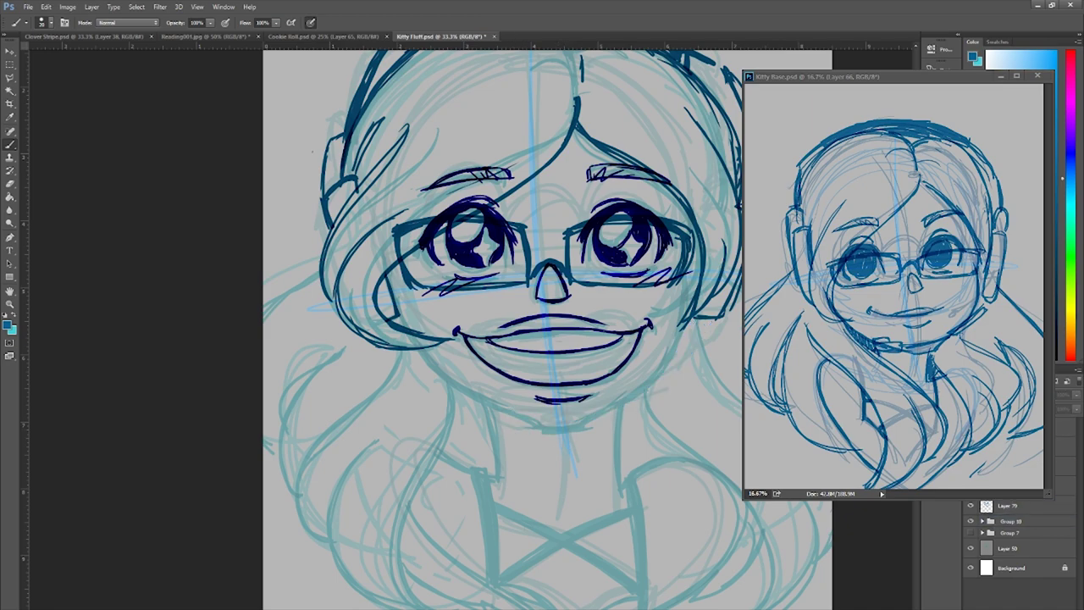
mouse_move(703, 245)
left_mouse_down()
mouse_move(593, 433)
mouse_move(642, 405)
left_mouse_up()
Step: Ink the left jawline, chin curve and both neck lines
left_click_drag(399, 314, 530, 426)
left_click_drag(471, 394, 564, 424)
left_click_drag(500, 405, 504, 471)
left_click_drag(623, 405, 625, 474)
key("ctrl+minus")
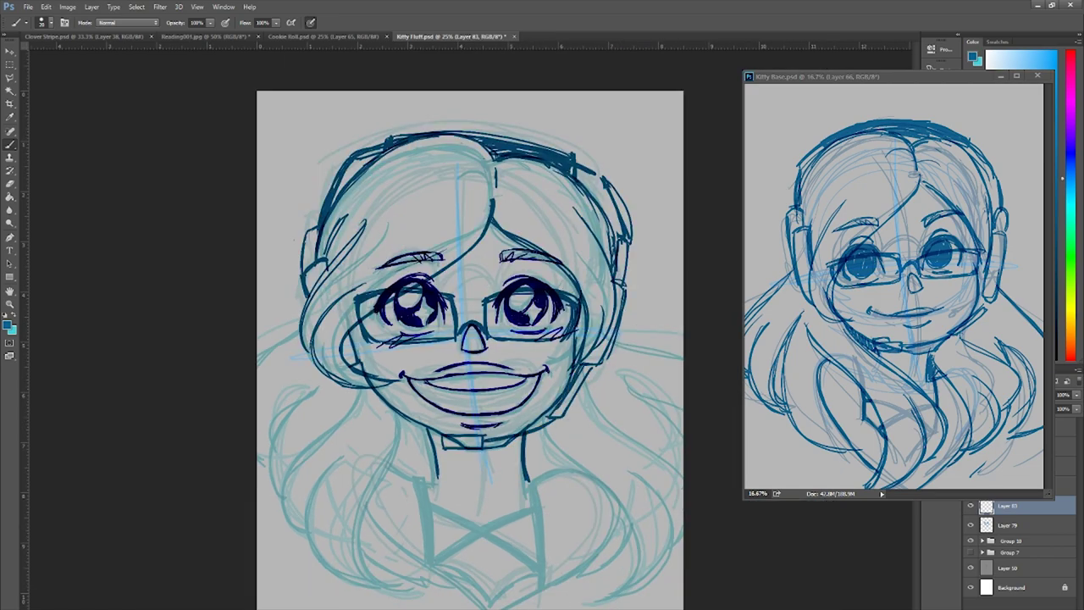
left_click_drag(631, 552, 677, 597)
Step: Start a new hair-strand layer and try lower-left strands, then undo them
key("e")
left_click(677, 597)
key("ctrl+shift+alt+n")
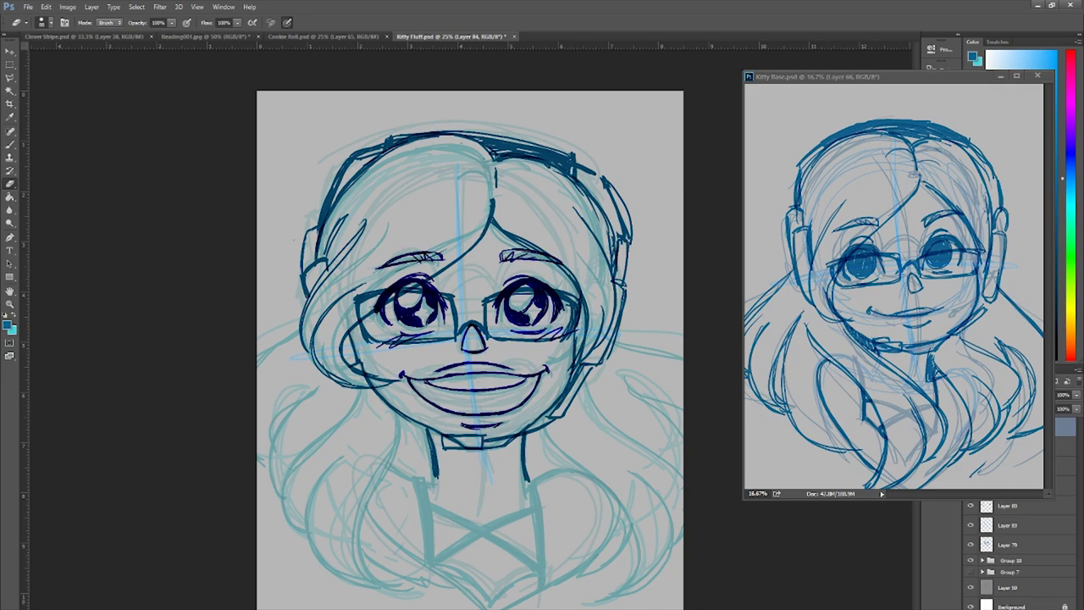
key("b")
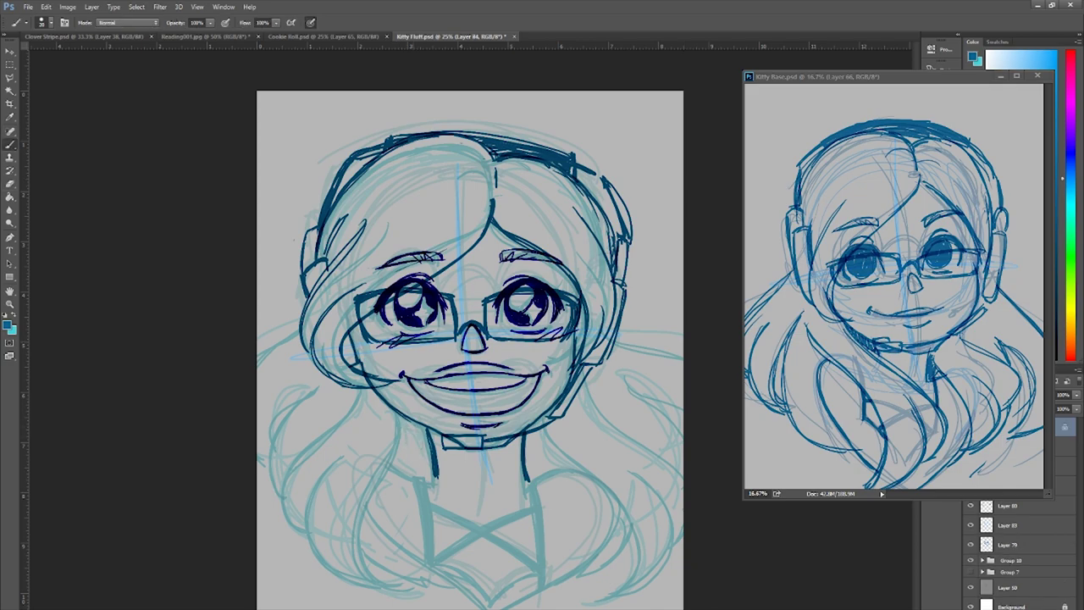
left_click_drag(372, 440, 352, 609)
mouse_move(339, 464)
left_mouse_down()
mouse_move(307, 609)
mouse_move(270, 609)
left_mouse_up()
key("ctrl+alt+z")
key("ctrl+alt+z")
key("ctrl+alt+z")
Step: Ink long hair strands on both sides falling to the bottom edge
left_click_drag(407, 422, 364, 608)
left_click_drag(551, 420, 614, 608)
left_click_drag(344, 466, 318, 608)
left_click_drag(407, 422, 377, 608)
left_click_drag(617, 484, 584, 608)
left_click_drag(631, 479, 661, 601)
left_click_drag(585, 386, 673, 568)
Step: Erase and redraw the lower-left strand, add more long strands, and zoom out
key("e")
left_click_drag(398, 466, 377, 591)
key("b")
left_click_drag(408, 423, 377, 608)
mouse_move(356, 399)
left_mouse_down()
mouse_move(292, 563)
mouse_move(299, 500)
left_mouse_up()
left_click_drag(549, 413, 613, 533)
key("ctrl+minus")
Step: On a new layer, replace the stray lower-left stroke and add a bottom-centre stroke
key("ctrl+shift+alt+n")
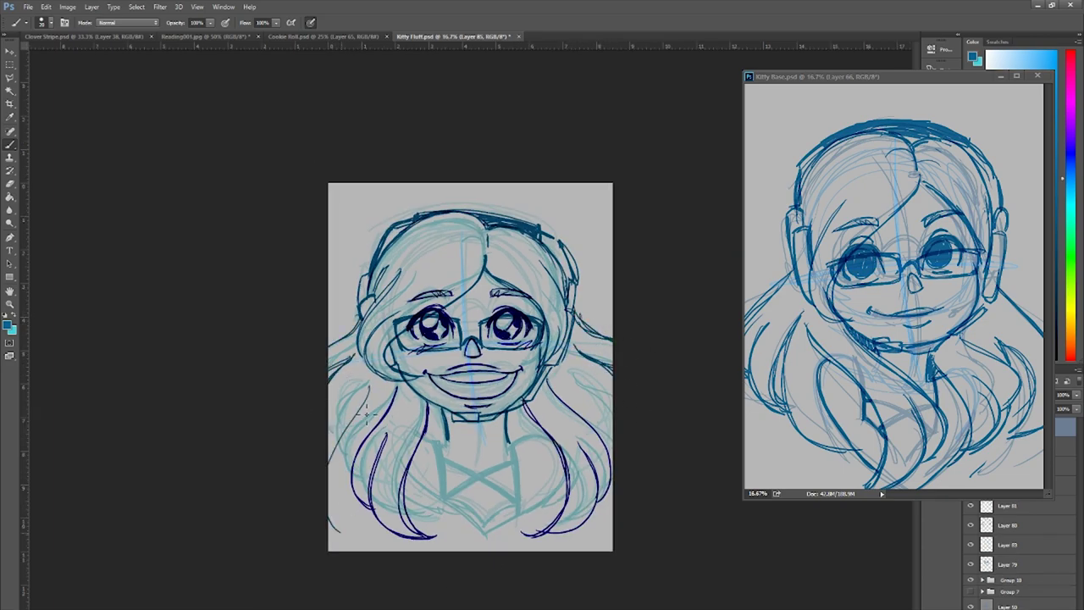
key("e")
left_click_drag(373, 391, 332, 453)
key("b")
left_click_drag(413, 508, 476, 532)
left_click_drag(373, 381, 341, 454)
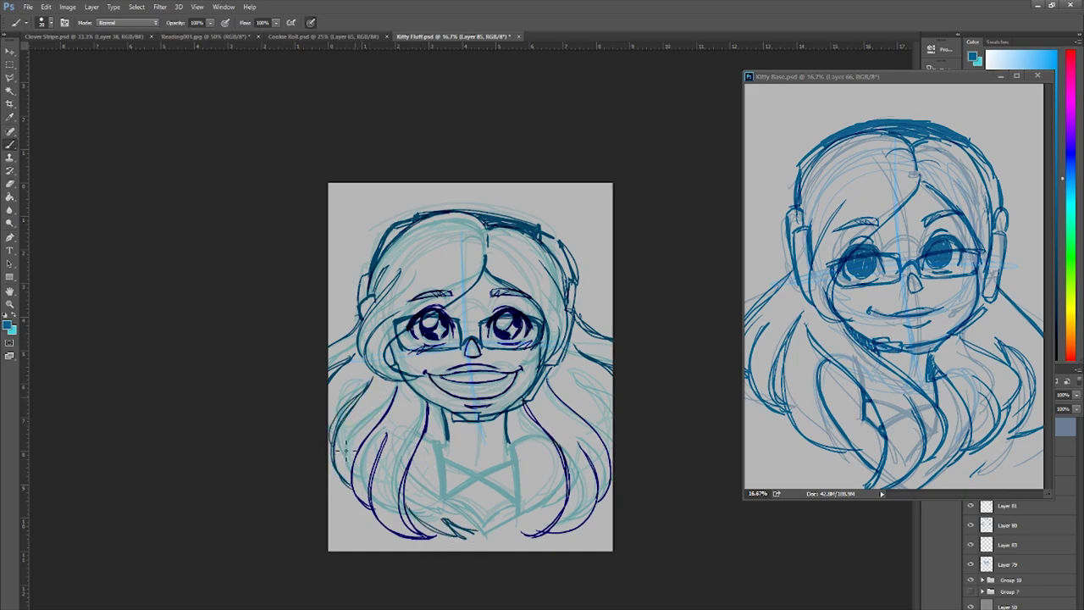
key("ctrl+shift+alt+n")
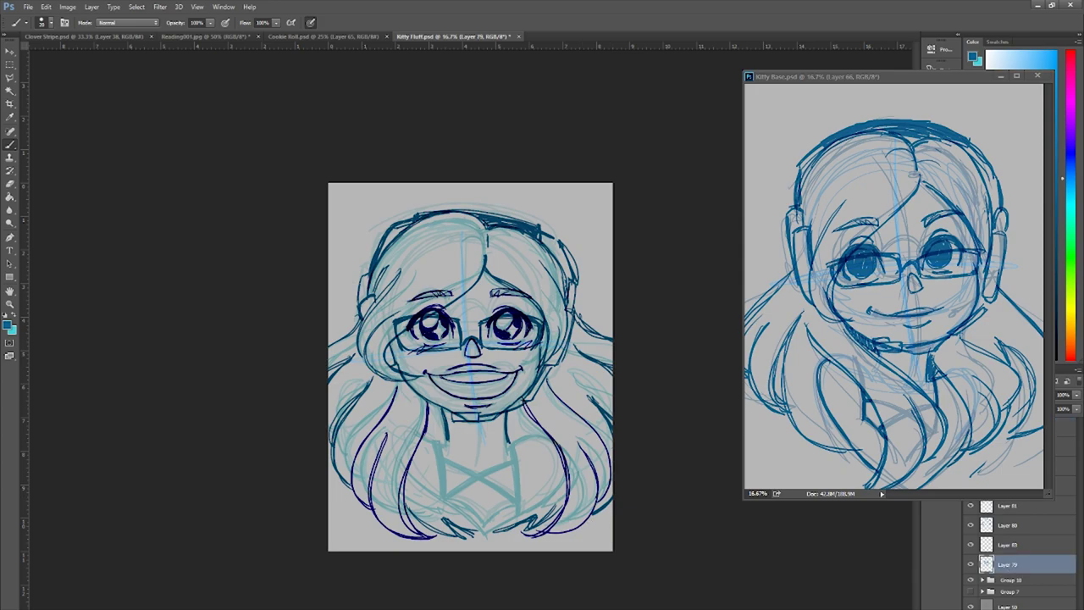
scroll(447, 413, "up", 1)
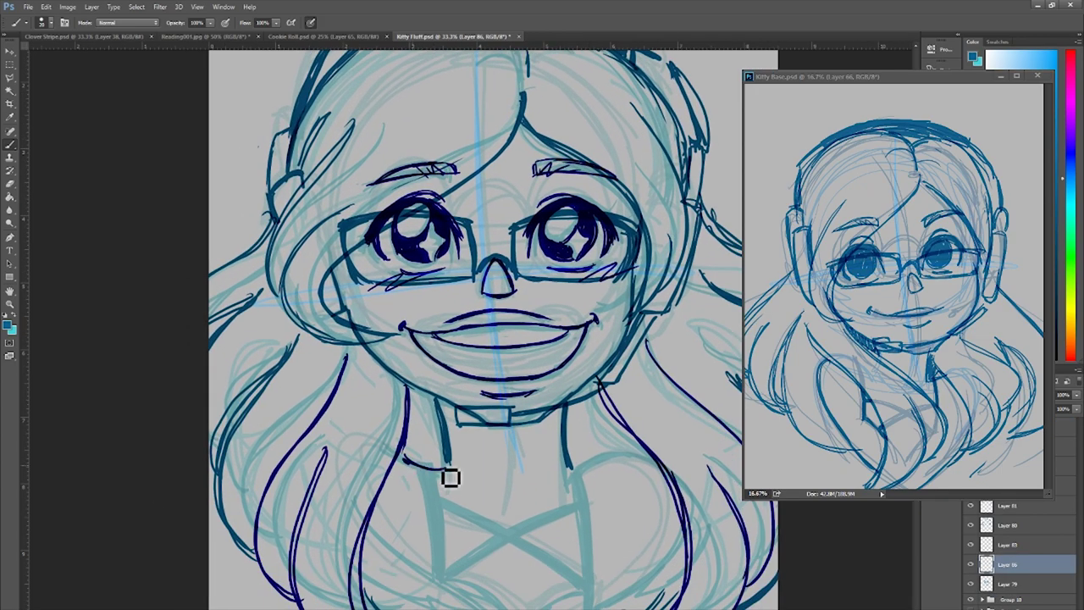
Step: Ink lower chest lines and, on a new layer, the left and right chest straps
left_click_drag(629, 607, 682, 534)
left_click_drag(367, 524, 485, 608)
key("ctrl+shift+alt+n")
left_click_drag(423, 466, 430, 576)
mouse_move(583, 471)
left_mouse_down()
mouse_move(585, 593)
mouse_move(600, 584)
mouse_move(611, 608)
left_mouse_up()
key("ctrl+z")
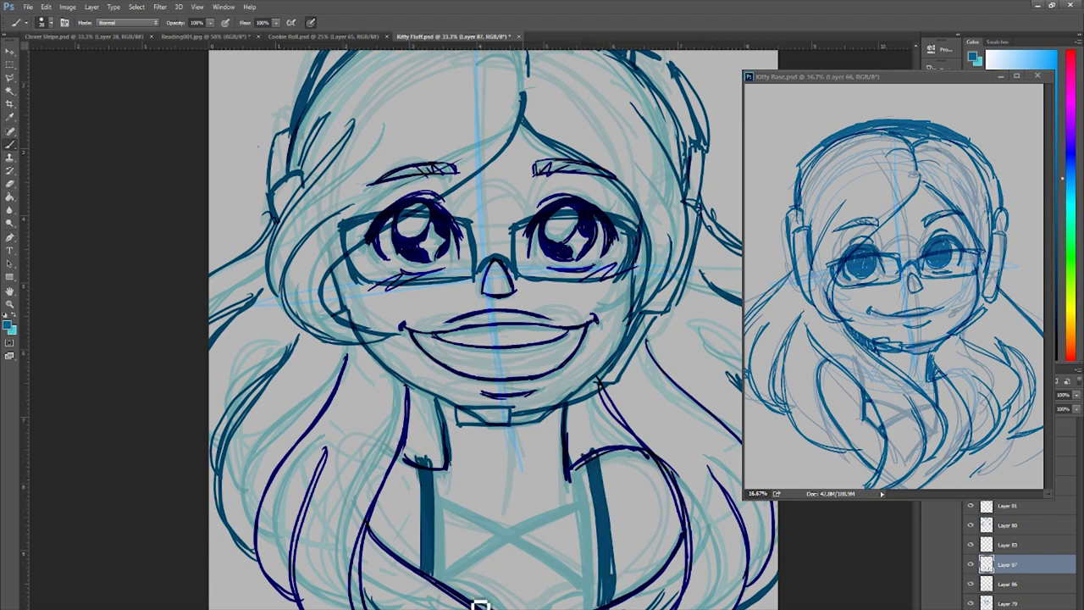
Step: Ink the crossed lacing between the chest straps and zoom out to check
left_click_drag(595, 518, 443, 587)
left_click_drag(436, 508, 612, 551)
left_click_drag(597, 593, 449, 515)
key("ctrl+minus")
key("ctrl+minus")
key("ctrl+minus")
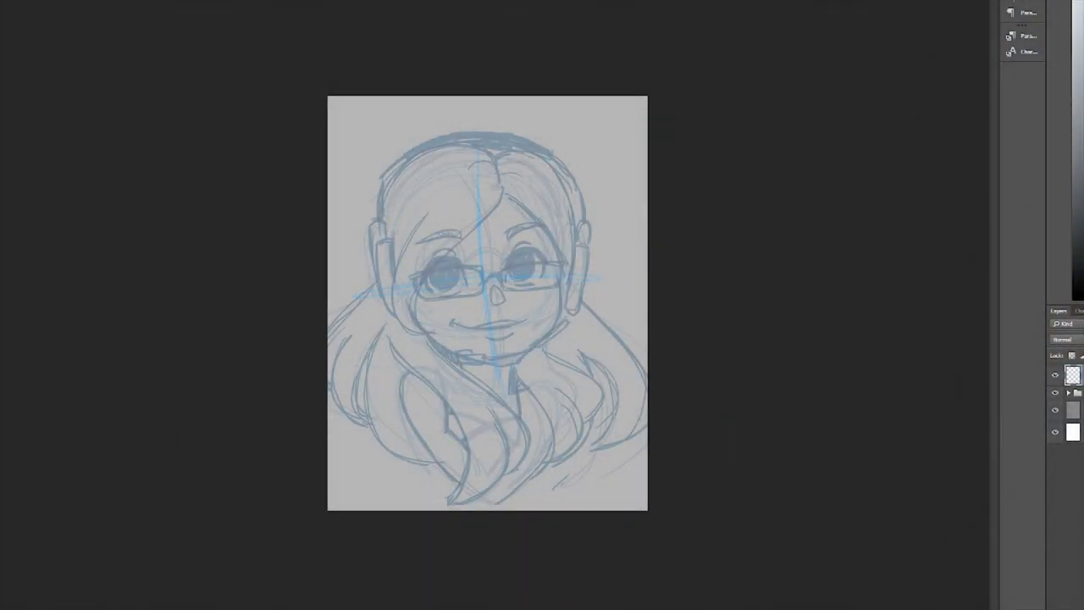
Step: Sketch a head circle and inner face oval, nudging the circle up and right
left_click_drag(487, 157, 398, 296)
left_click_drag(474, 134, 567, 288)
left_click_drag(572, 203, 518, 320)
left_click_drag(466, 135, 559, 257)
key("ctrl+alt+z")
key("ctrl+alt+z")
key("ctrl+alt+z")
key("ctrl+alt+z")
key("ctrl+alt+z")
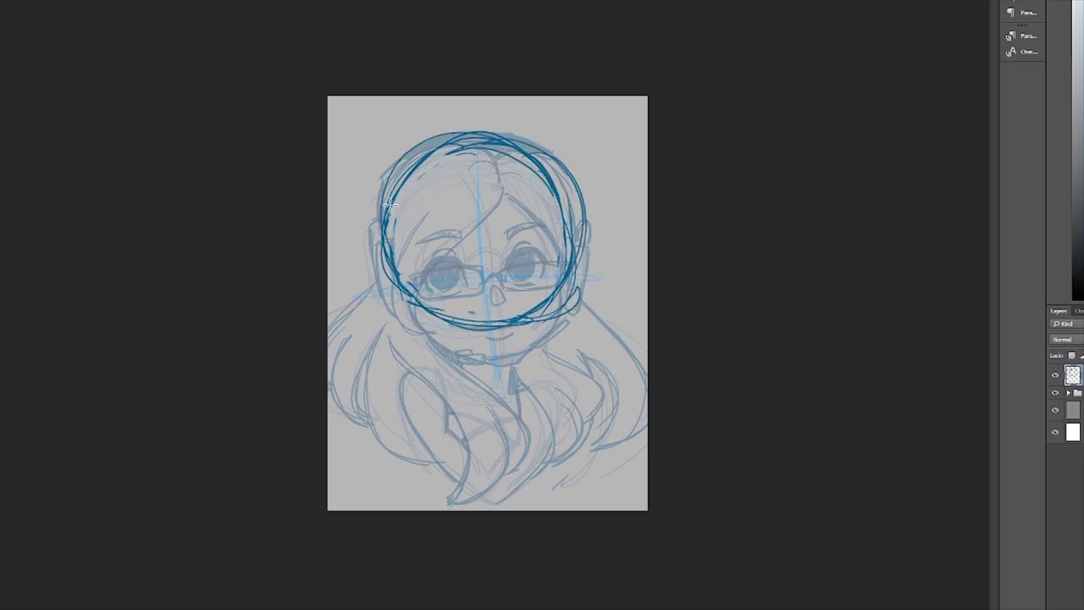
mouse_move(509, 140)
left_mouse_down()
mouse_move(474, 331)
mouse_move(576, 254)
left_mouse_up()
key("ctrl+t")
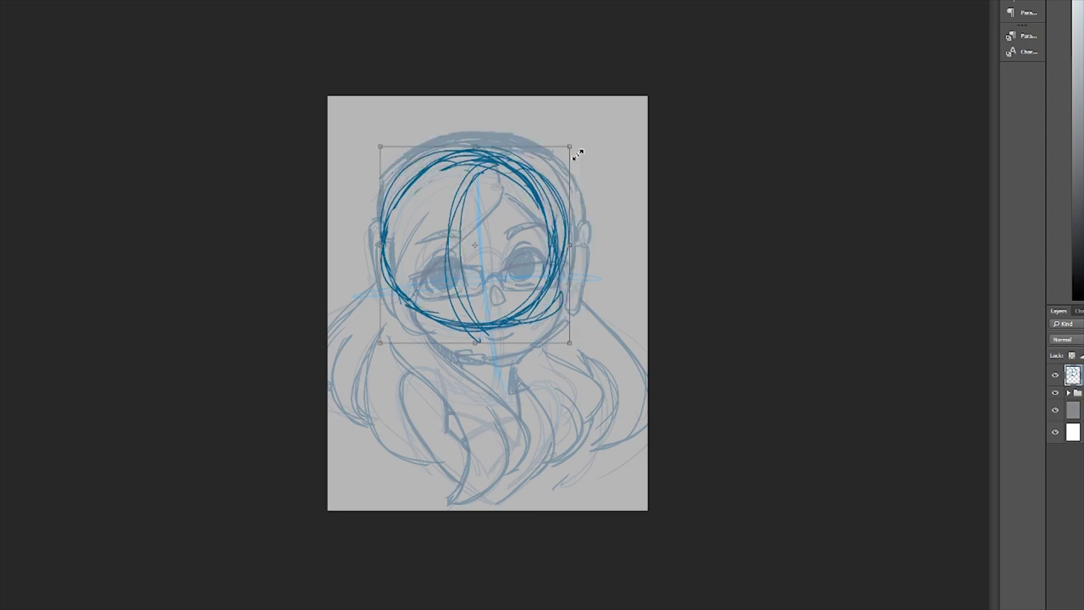
left_click_drag(487, 144, 492, 139)
key("Return")
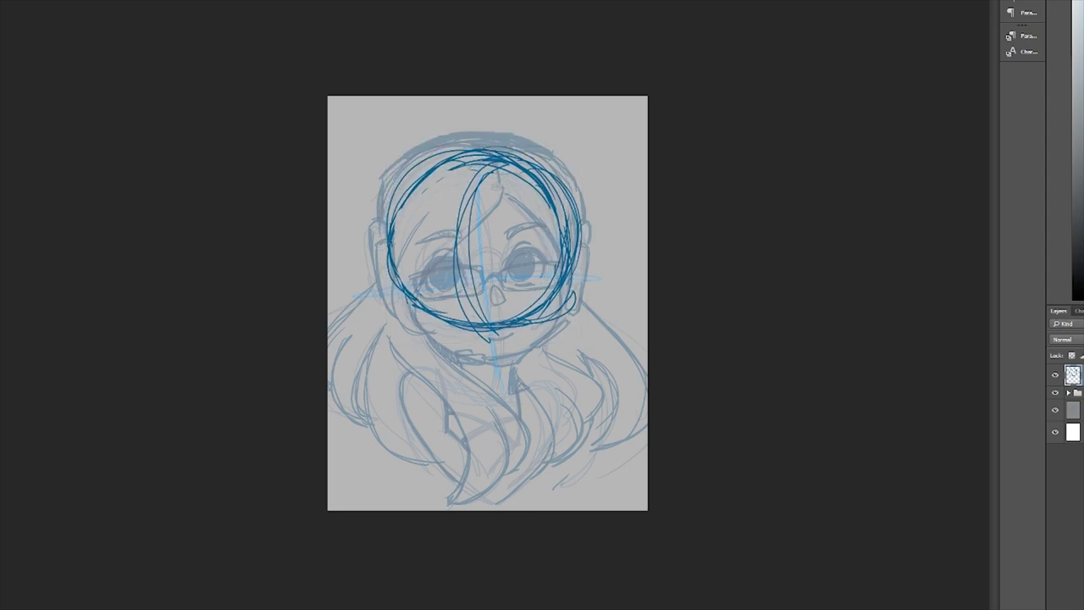
Step: Sketch an eye guide line, both sides and top of the head, and the chin
left_click_drag(398, 279, 555, 288)
left_click_drag(559, 203, 534, 305)
left_click_drag(390, 178, 428, 343)
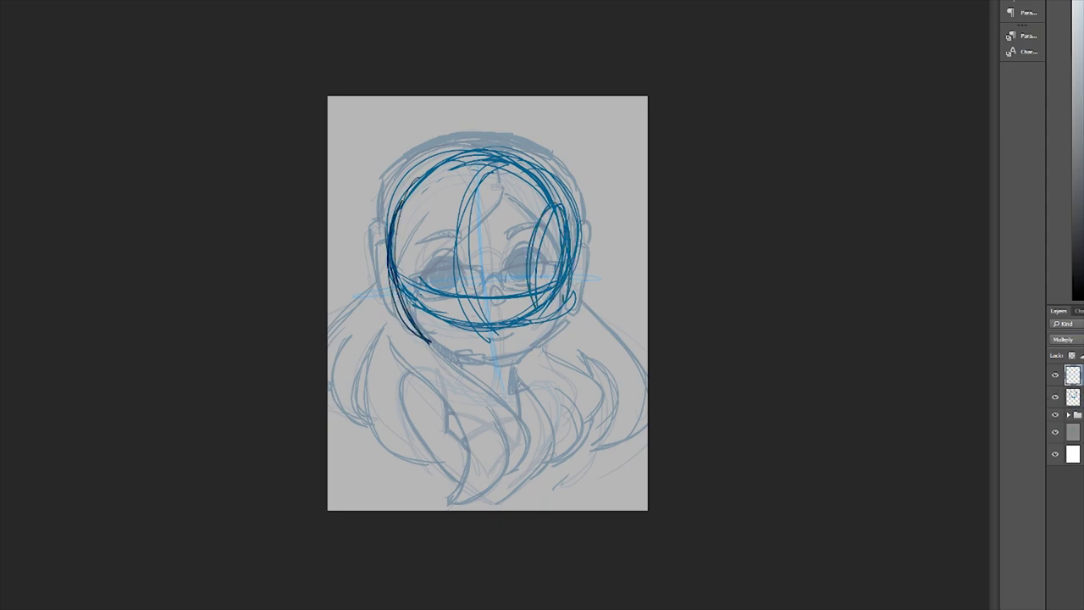
left_click_drag(546, 219, 536, 343)
left_click_drag(399, 203, 551, 152)
left_click_drag(392, 235, 563, 178)
left_click_drag(559, 187, 543, 305)
left_click_drag(422, 353, 536, 337)
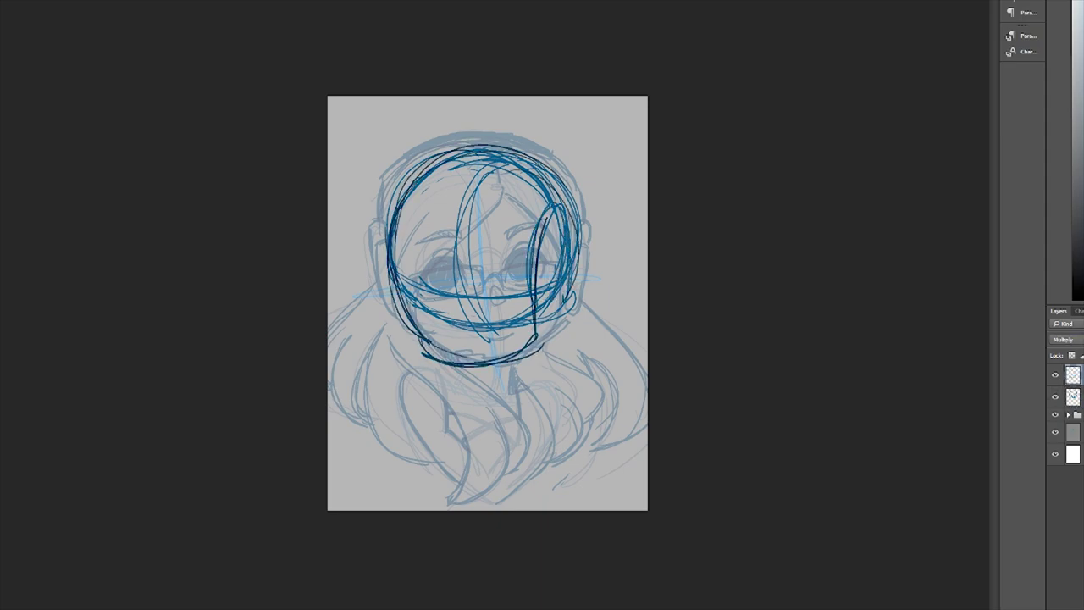
Step: Sketch hair strands past the chin and a heart-shaped collar
left_click_drag(500, 165, 490, 383)
mouse_move(564, 208)
left_mouse_down()
mouse_move(529, 338)
mouse_move(474, 407)
mouse_move(396, 419)
left_mouse_up()
mouse_move(521, 411)
left_mouse_down()
mouse_move(592, 415)
mouse_move(496, 490)
left_mouse_up()
Step: On a new layer, sketch the hat's elliptical brim and crown over the head
key("ctrl+shift+alt+n")
left_click_drag(379, 205, 576, 222)
left_click_drag(635, 254, 529, 227)
left_click_drag(398, 228, 631, 250)
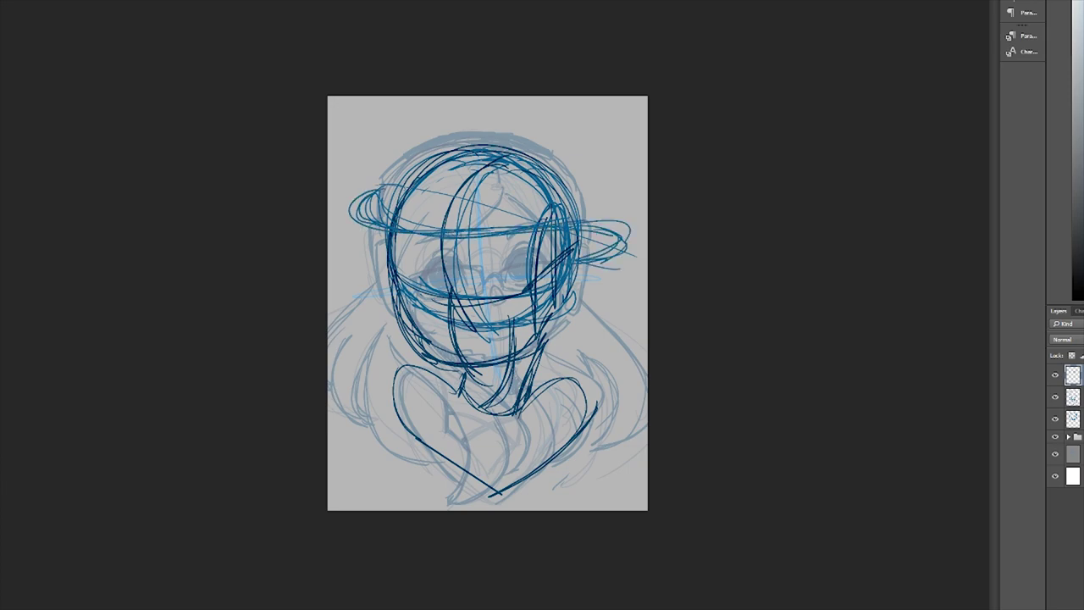
left_click_drag(399, 182, 549, 207)
left_click_drag(413, 146, 595, 200)
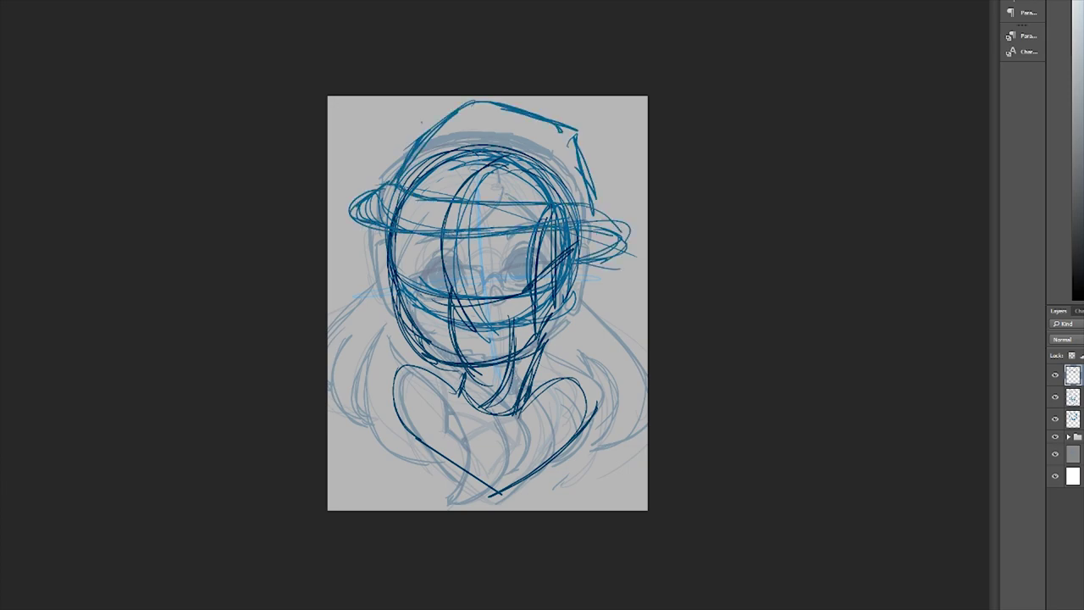
Step: Add a Multiply layer with the pasted ear sketch and try a mouth line below the nose
key("ctrl+shift+alt+n")
key("shift+alt+m")
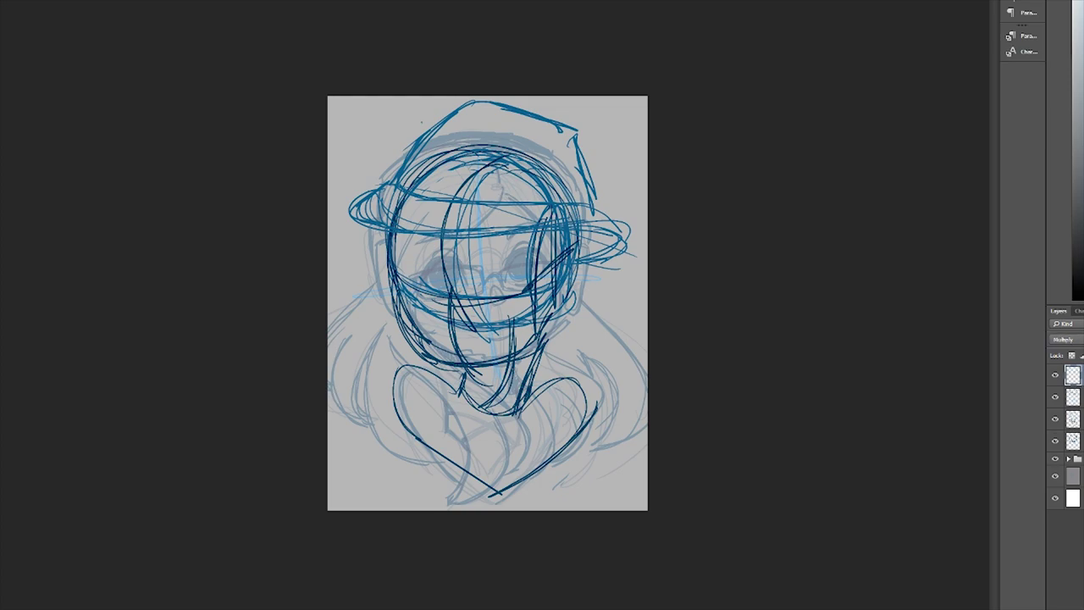
key("ctrl+v")
key("ctrl+t")
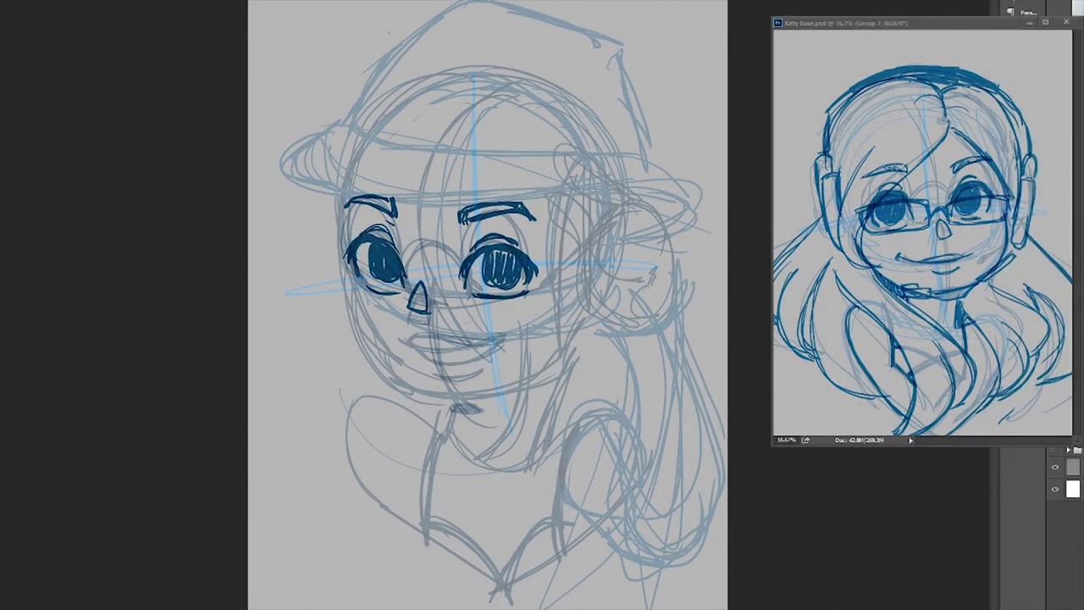
left_click_drag(391, 339, 519, 339)
key("ctrl+z")
Step: Try several curved mouth lines on the hat variation, undoing the ones that don't work
left_click_drag(395, 342, 508, 339)
key("ctrl+z")
left_click_drag(403, 343, 508, 337)
key("ctrl+z")
left_click_drag(386, 341, 519, 335)
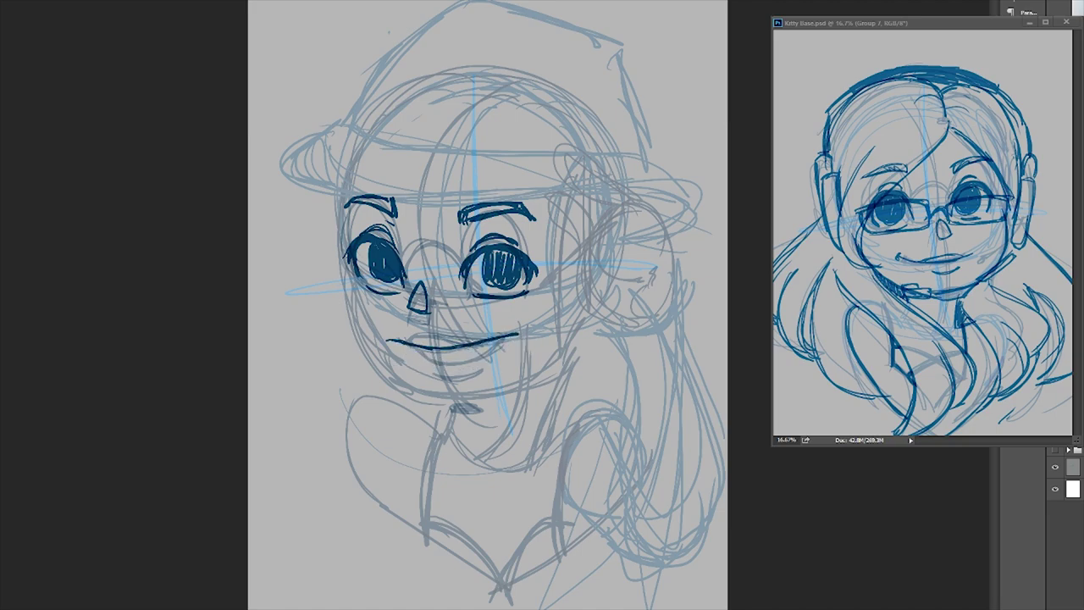
left_click_drag(403, 339, 492, 334)
key("ctrl+z")
Step: Ink the smile's curved lips and a short chin stroke, then group the ink layer
left_click_drag(388, 340, 461, 350)
mouse_move(521, 332)
left_mouse_down()
mouse_move(466, 353)
mouse_move(415, 356)
mouse_move(432, 360)
left_mouse_up()
key("ctrl+z")
key("ctrl+z")
left_click_drag(521, 336, 474, 347)
key("ctrl+z")
left_click_drag(534, 332, 542, 346)
mouse_move(411, 338)
left_mouse_down()
mouse_move(511, 353)
mouse_move(464, 390)
mouse_move(442, 378)
left_mouse_up()
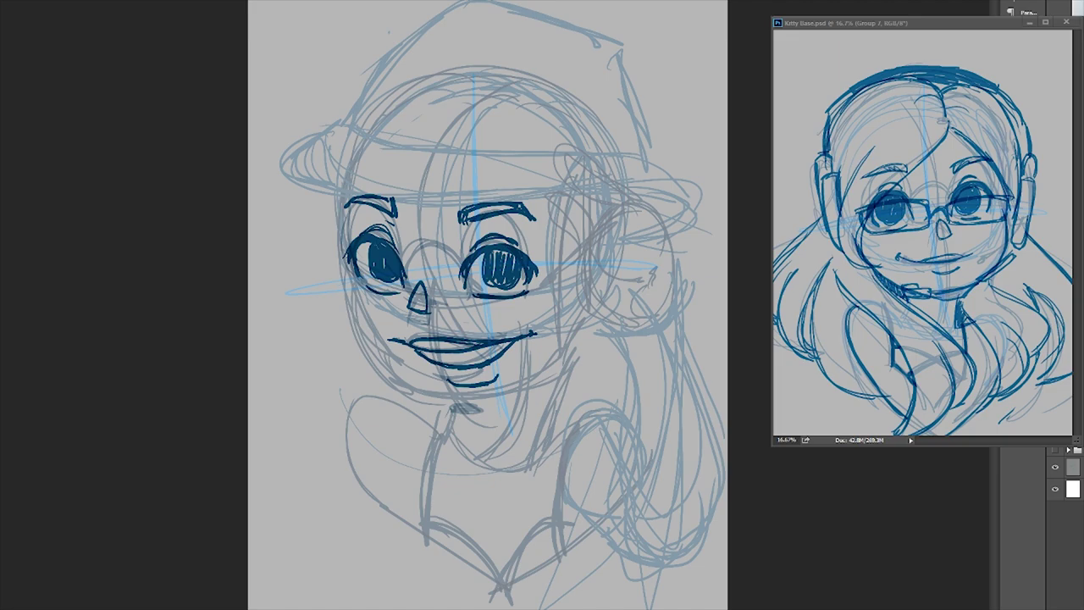
key("ctrl+g")
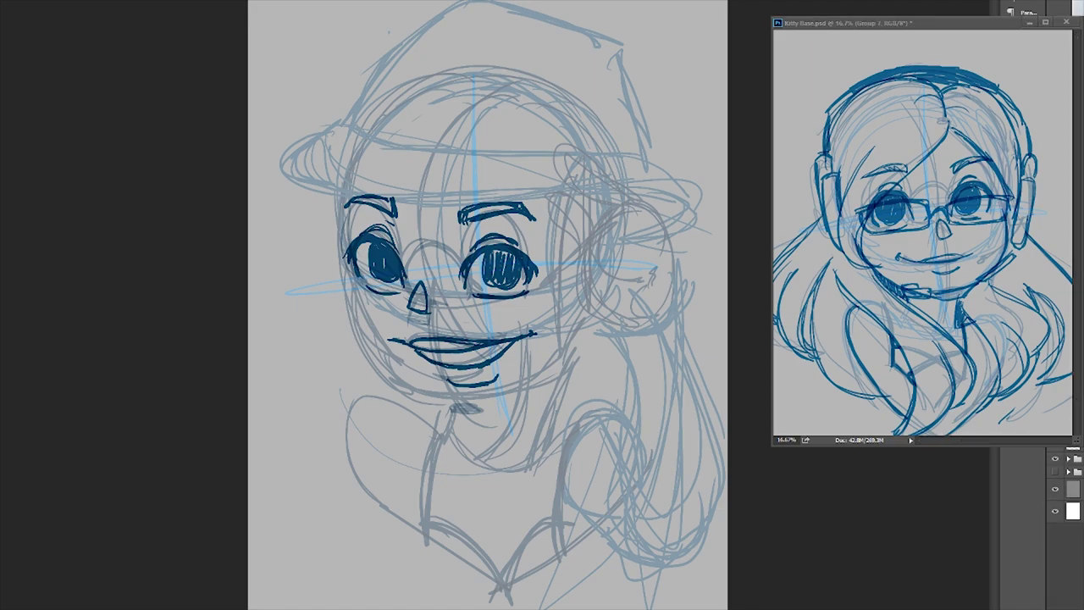
Step: Ink long hair strands falling down both sides of the face to the bottom edge
left_click_drag(542, 197, 513, 593)
left_click_drag(549, 226, 521, 598)
left_click_drag(605, 334, 532, 606)
left_click_drag(398, 391, 436, 603)
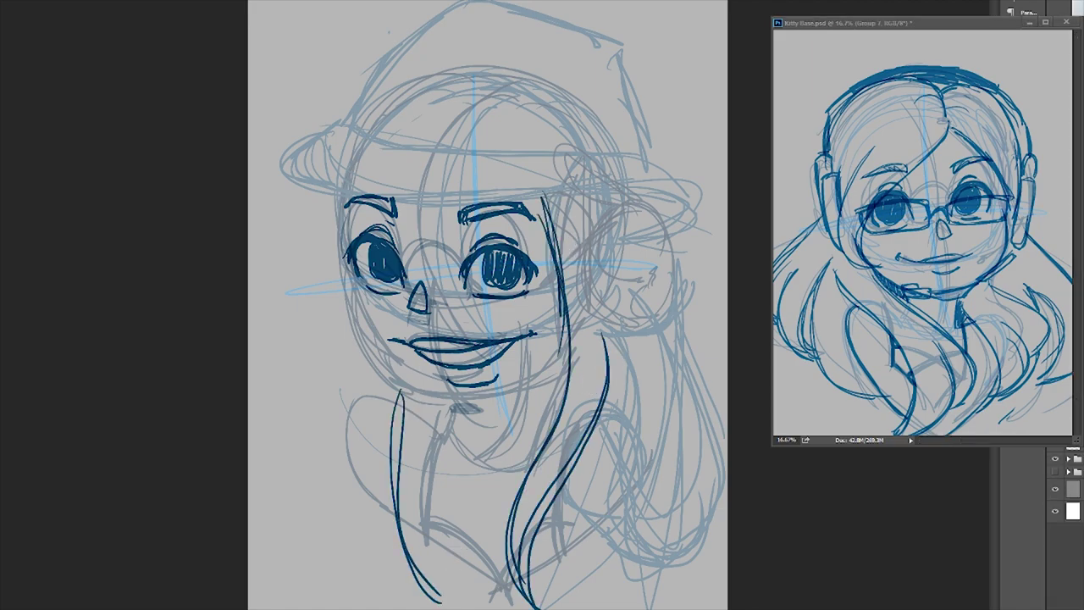
left_click_drag(320, 190, 414, 564)
left_click_drag(400, 391, 407, 584)
left_click_drag(348, 208, 341, 532)
left_click_drag(322, 474, 356, 534)
left_click_drag(690, 280, 727, 381)
left_click_drag(726, 542, 673, 606)
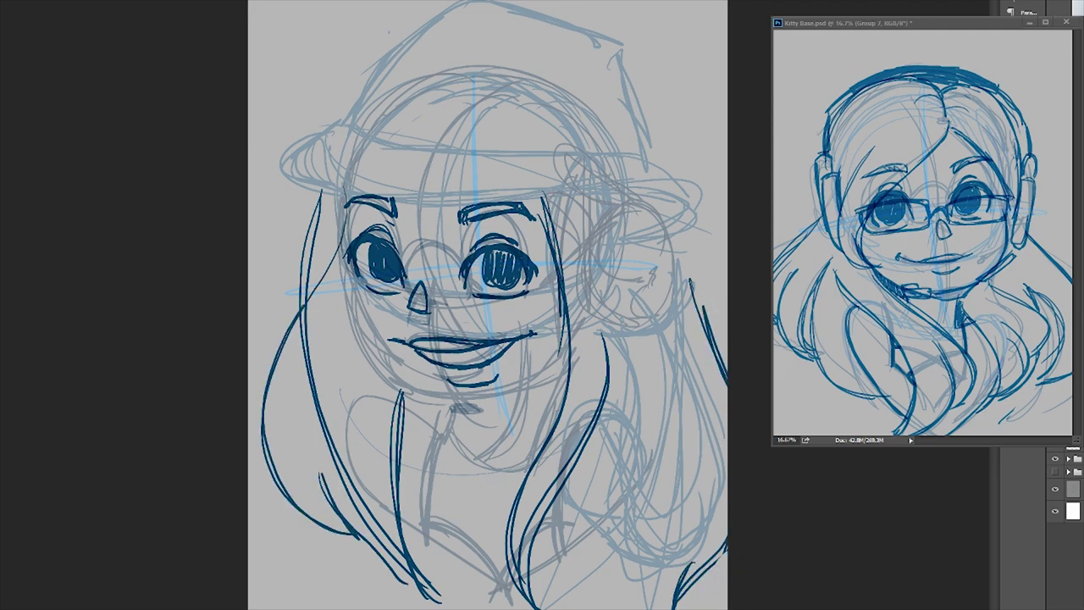
Step: On a new layer, ink the right ear, headphone cup and surrounding hair
key("ctrl+shift+alt+n")
mouse_move(654, 239)
left_mouse_down()
mouse_move(664, 270)
mouse_move(644, 335)
left_mouse_up()
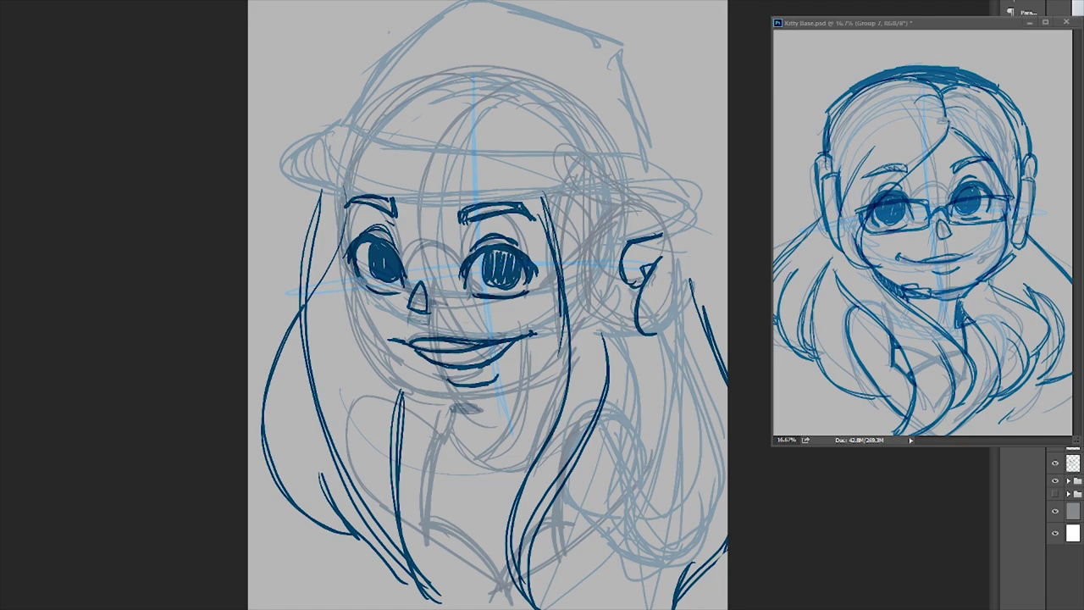
left_click_drag(633, 234, 597, 254)
mouse_move(563, 148)
left_mouse_down()
mouse_move(581, 194)
mouse_move(668, 213)
mouse_move(708, 326)
left_mouse_up()
key("ctrl+alt+z")
key("ctrl+alt+z")
left_click_drag(669, 210, 683, 318)
left_click_drag(610, 223, 600, 235)
Step: Ink the right-side hair strands down to the bottom, redoing a few strokes
mouse_move(546, 199)
left_mouse_down()
mouse_move(605, 324)
mouse_move(632, 482)
left_mouse_up()
left_click_drag(619, 332, 628, 515)
left_click_drag(682, 319, 733, 455)
left_click_drag(727, 493, 687, 566)
key("ctrl+alt+z")
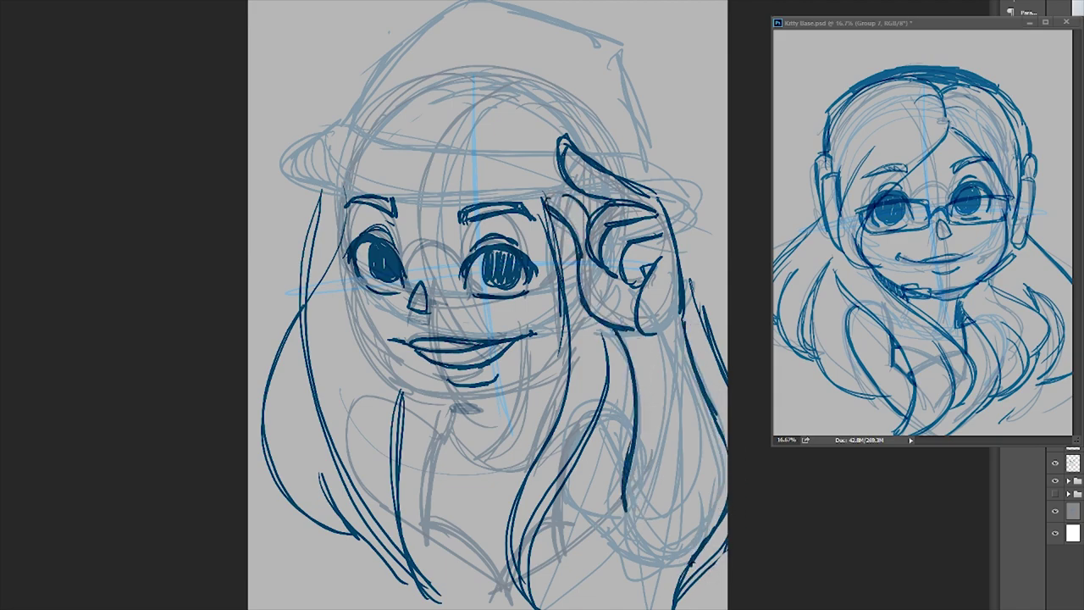
left_click_drag(638, 368, 634, 533)
key("ctrl+alt+z")
key("ctrl+alt+z")
left_click_drag(612, 409, 635, 445)
mouse_move(584, 524)
left_mouse_down()
mouse_move(657, 566)
mouse_move(683, 557)
left_mouse_up()
left_click_drag(450, 416, 490, 412)
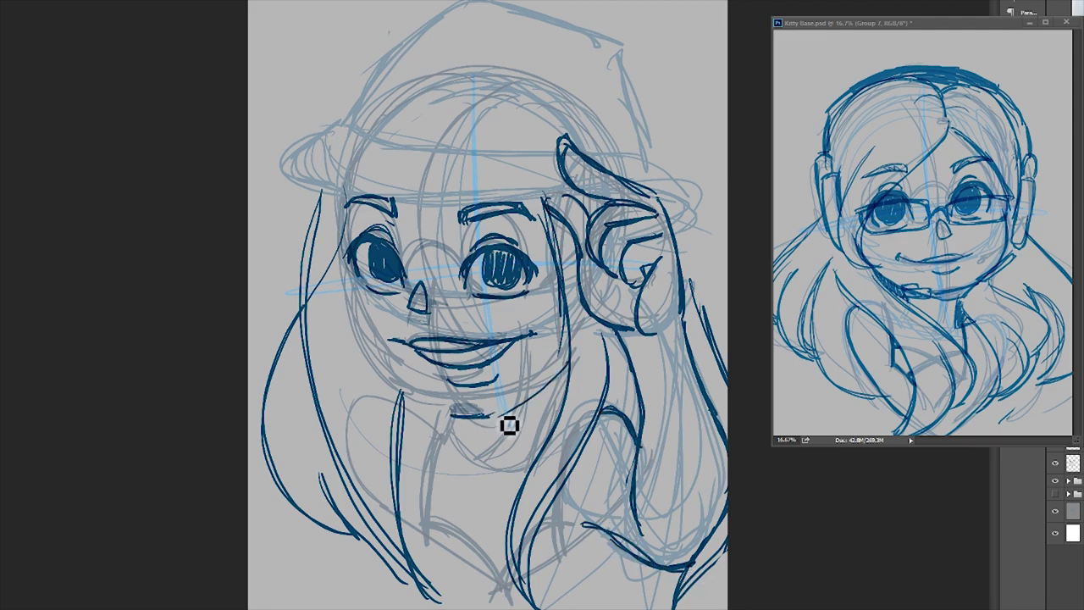
Step: Ink the left cheek and jaw line down to the chin after several retries
mouse_move(353, 254)
left_mouse_down()
mouse_move(375, 354)
mouse_move(454, 415)
left_mouse_up()
key("ctrl+z")
key("ctrl+z")
mouse_move(356, 284)
left_mouse_down()
mouse_move(387, 367)
mouse_move(451, 422)
left_mouse_up()
key("ctrl+z")
left_click_drag(370, 324, 440, 417)
key("ctrl+z")
left_click_drag(411, 400, 480, 416)
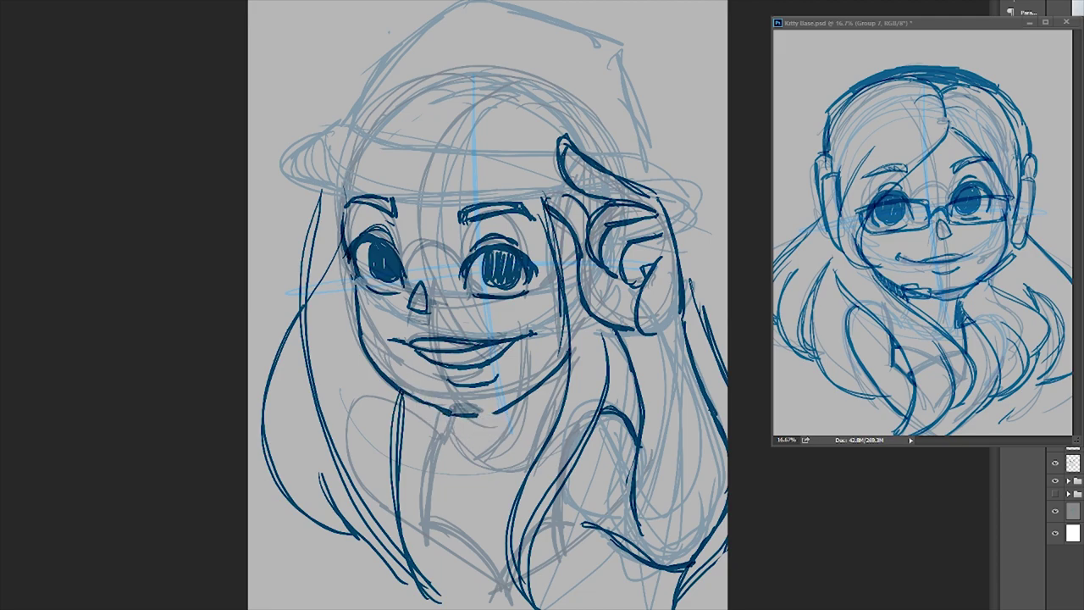
key("ctrl+z")
mouse_move(351, 284)
left_mouse_down()
mouse_move(375, 358)
mouse_move(449, 406)
mouse_move(483, 413)
mouse_move(575, 373)
mouse_move(544, 442)
left_mouse_up()
Step: On a new layer, ink the chin underside, neck lines and V-shaped collar
key("ctrl+shift+alt+n")
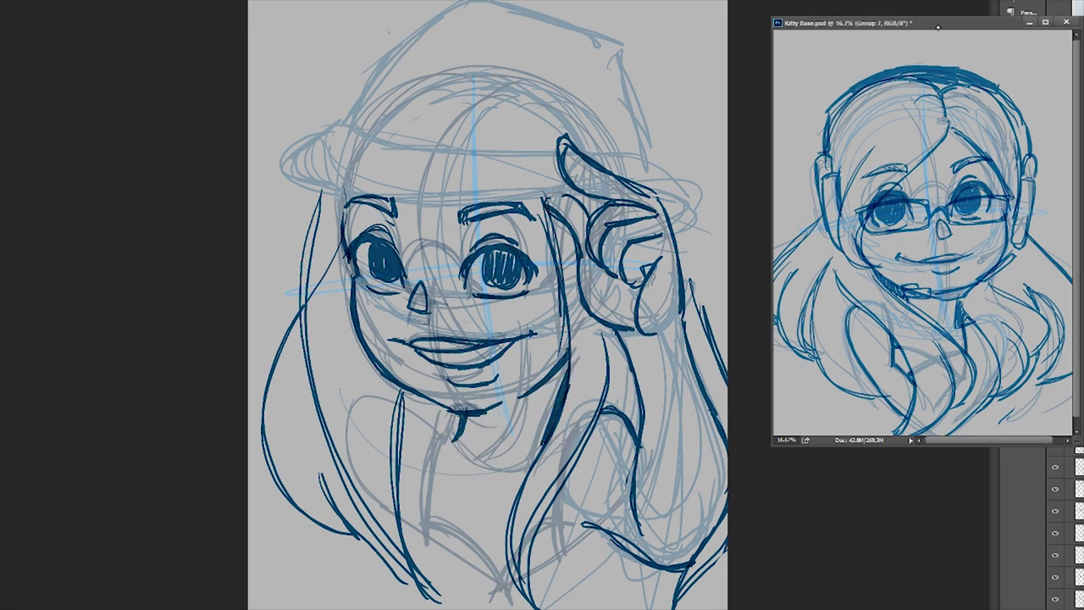
left_click_drag(411, 414, 467, 425)
mouse_move(422, 532)
left_mouse_down()
mouse_move(448, 446)
mouse_move(423, 530)
left_mouse_up()
mouse_move(405, 513)
left_mouse_down()
mouse_move(459, 554)
mouse_move(625, 534)
left_mouse_up()
left_click_drag(561, 496, 552, 546)
left_click_drag(496, 580, 559, 534)
left_click_drag(428, 520, 500, 574)
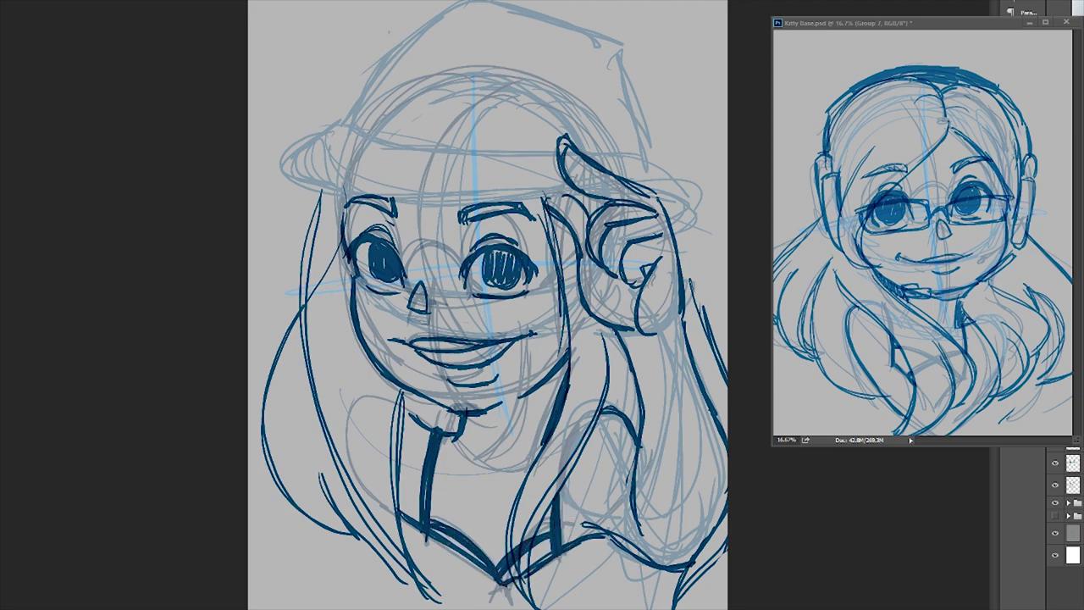
Step: On another new layer, ink the hat brim's top line and left edge
key("ctrl+shift+alt+n")
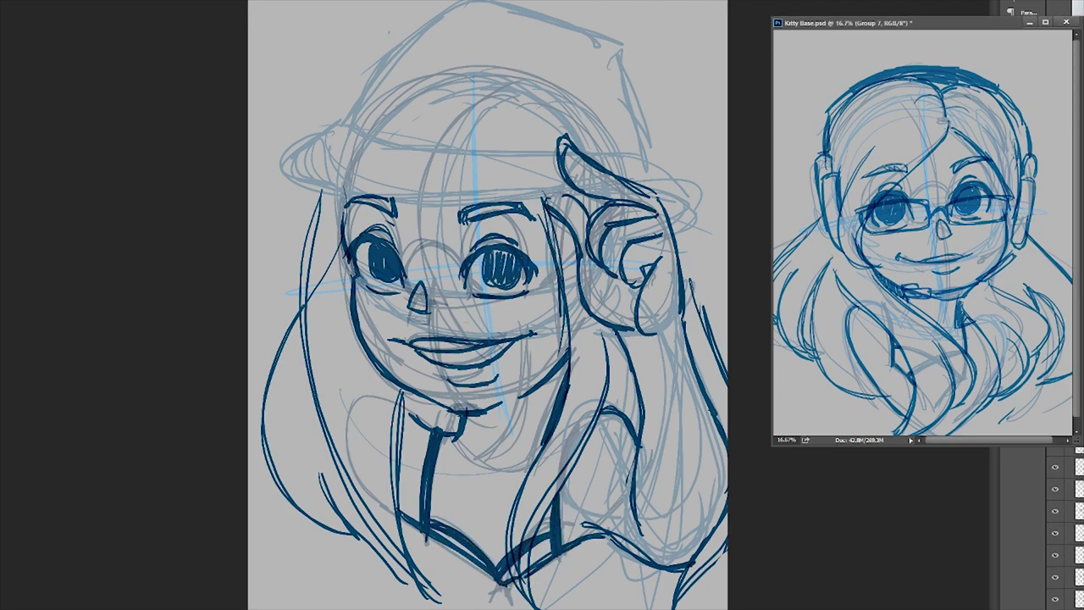
left_click_drag(286, 169, 600, 204)
mouse_move(356, 132)
left_mouse_down()
mouse_move(556, 170)
mouse_move(649, 156)
mouse_move(284, 174)
left_mouse_up()
key("ctrl+z")
Step: Ink the brim underside and the outline of the hat crown
left_click_drag(576, 200, 688, 203)
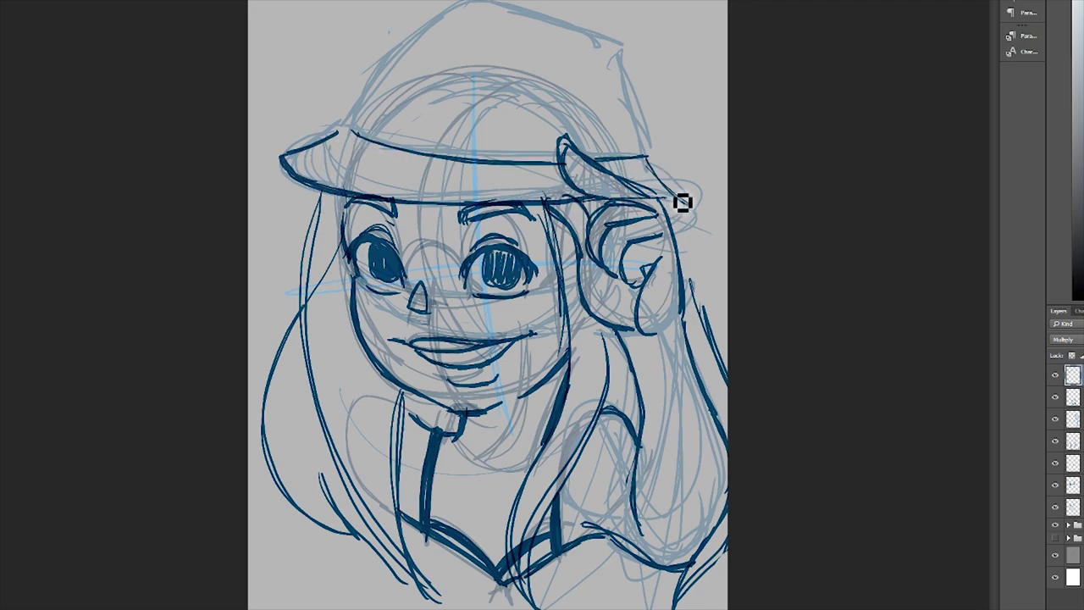
left_click_drag(403, 56, 507, 7)
left_click_drag(543, 7, 568, 89)
mouse_move(542, 7)
left_mouse_down()
mouse_move(600, 26)
mouse_move(636, 83)
mouse_move(648, 160)
left_mouse_up()
left_click_drag(476, 1, 347, 127)
left_click_drag(549, 19, 618, 106)
left_click_drag(507, 14, 419, 59)
Step: Ink the hatband lines and darken the crown edges and left face contour
left_click_drag(362, 106, 604, 150)
left_click_drag(388, 119, 629, 157)
left_click_drag(475, 136, 642, 139)
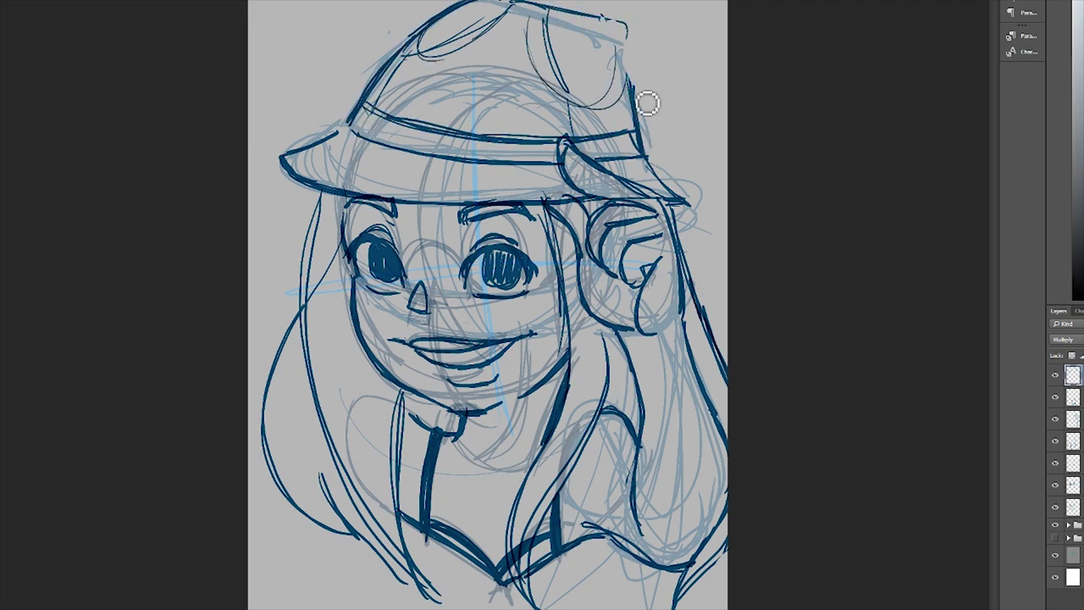
left_click_drag(598, 20, 644, 136)
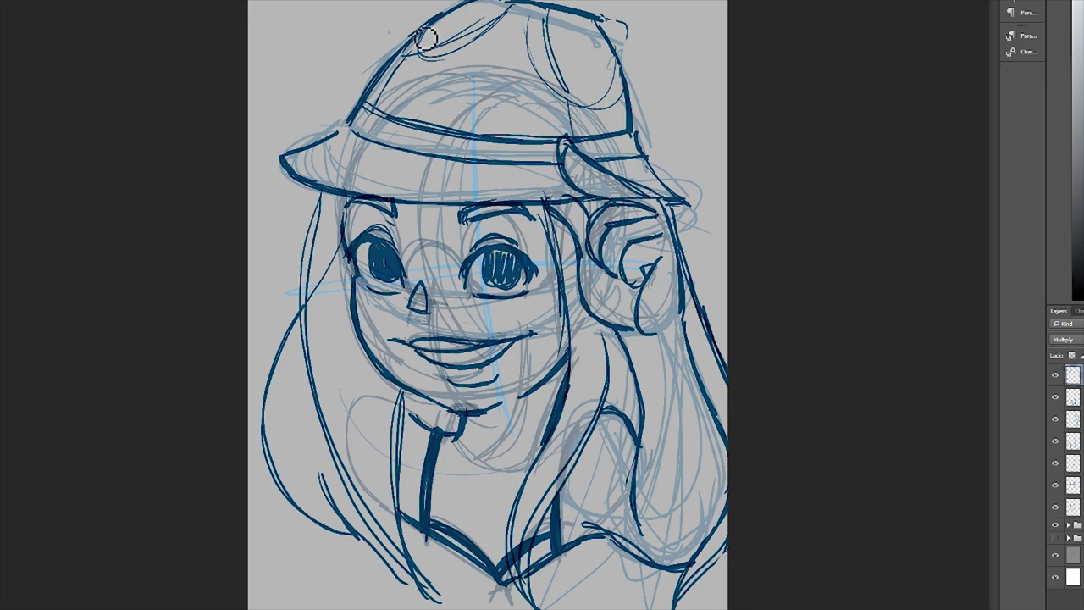
left_click_drag(503, 2, 364, 97)
left_click_drag(349, 200, 356, 292)
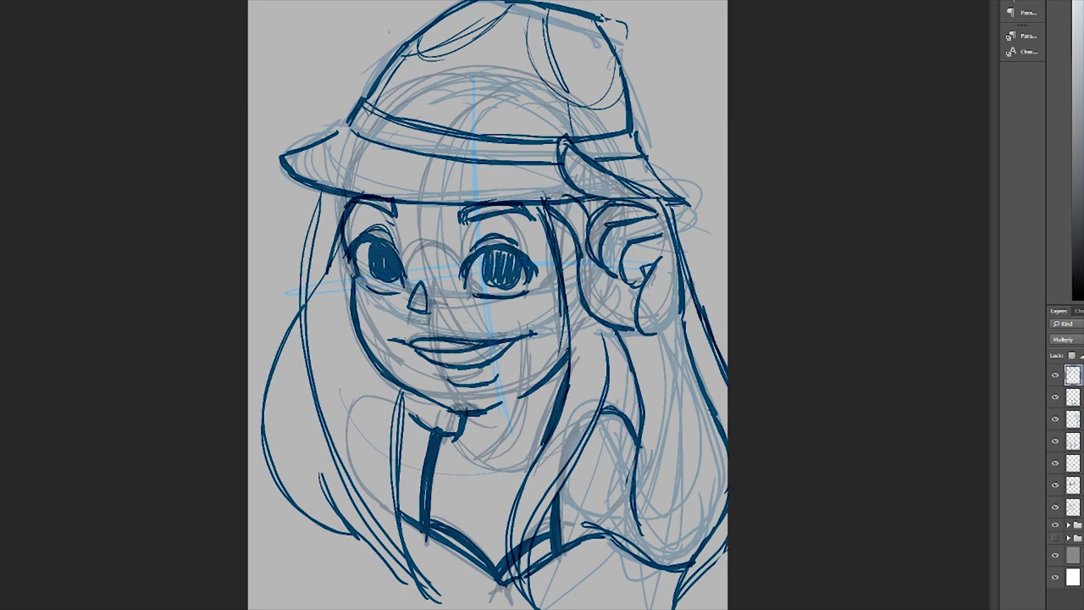
Step: Group the ink layers, scale them slightly smaller and shift them right and down
key("ctrl+g")
key("ctrl+t")
left_click_drag(727, 609, 680, 573)
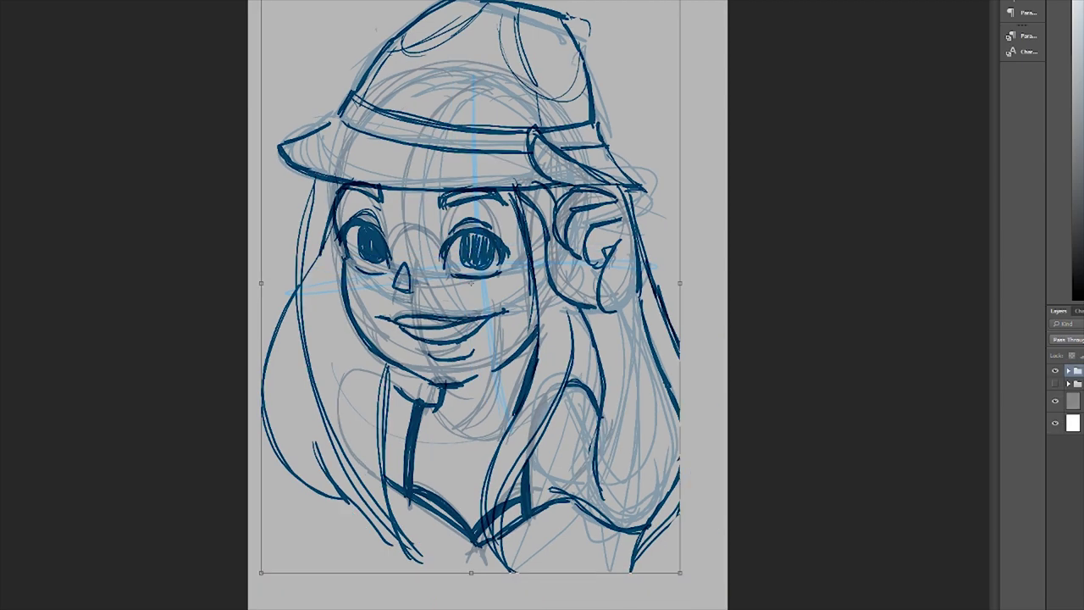
left_click_drag(507, 288, 531, 309)
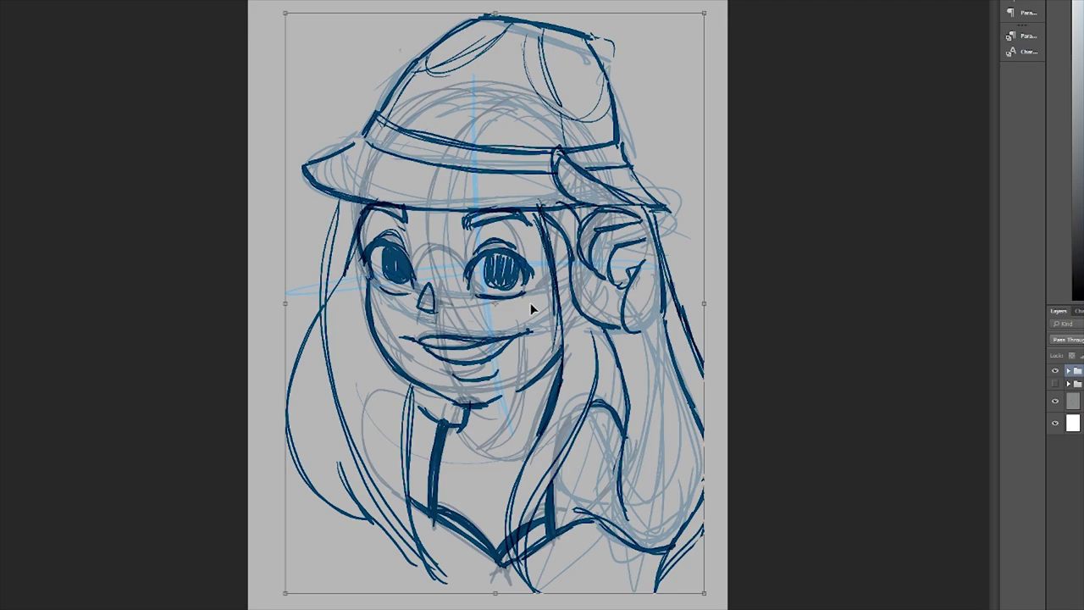
key("Return")
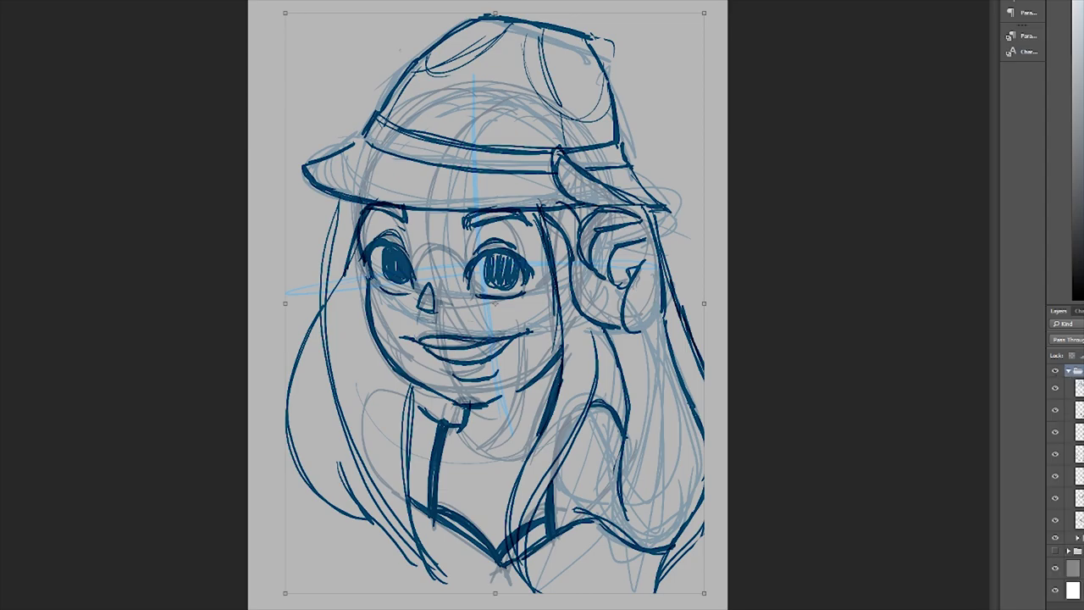
Step: Touch up the right hair contour and lower hair tips
left_click_drag(676, 337, 716, 501)
left_click_drag(669, 306, 705, 551)
left_click_drag(619, 556, 555, 603)
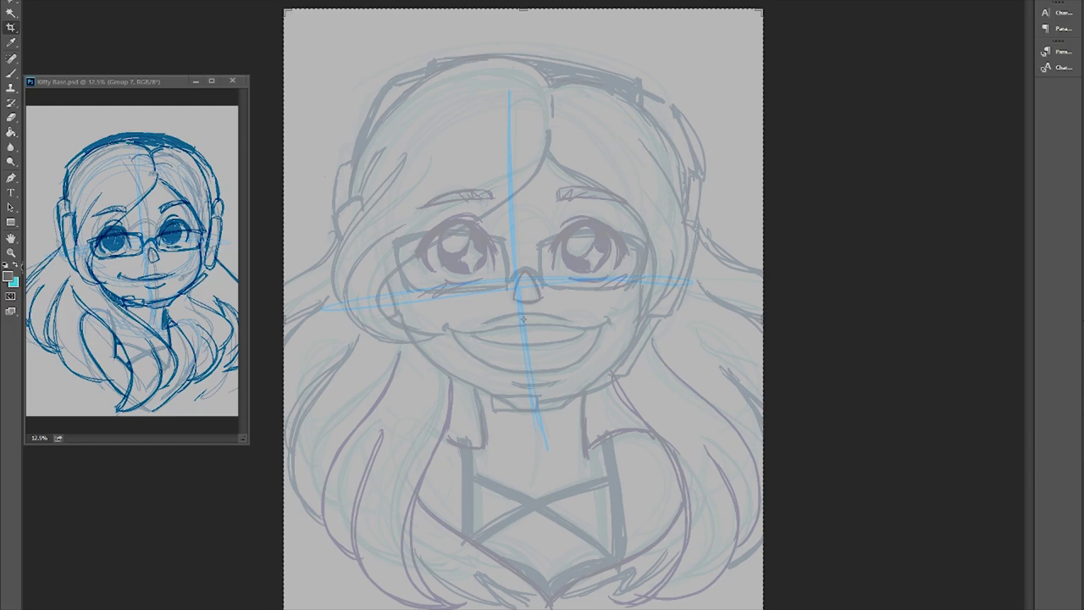
Step: Sketch a teal head circle down to the chin, erasing stray strokes
key("b")
mouse_move(408, 322)
left_mouse_down()
mouse_move(452, 145)
mouse_move(486, 211)
mouse_move(525, 380)
left_mouse_up()
left_click_drag(551, 77, 500, 382)
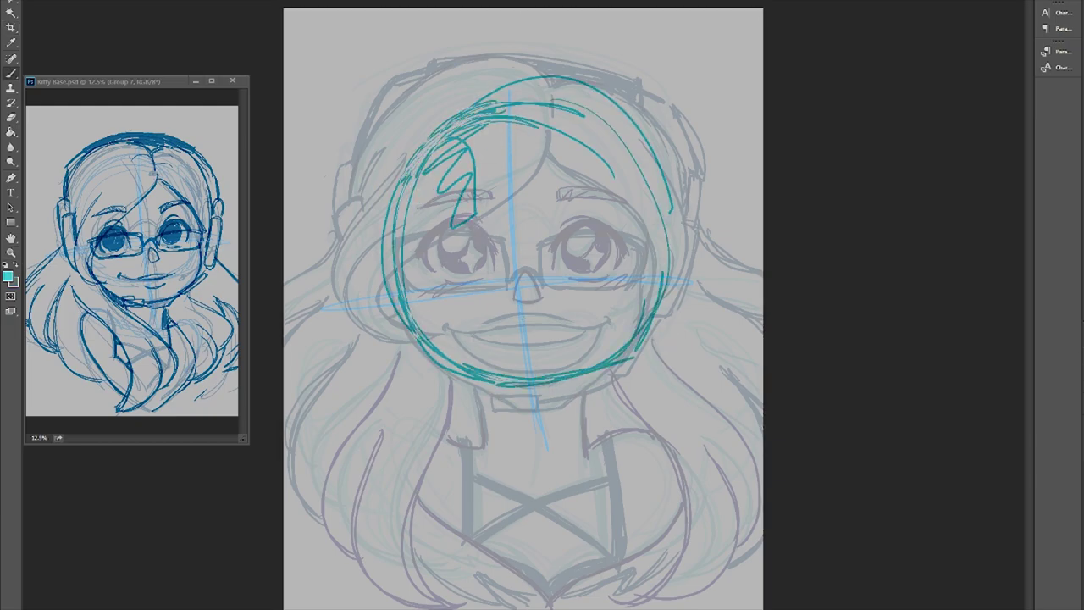
key("e")
mouse_move(423, 169)
left_mouse_down()
mouse_move(496, 141)
mouse_move(453, 238)
mouse_move(430, 181)
left_mouse_up()
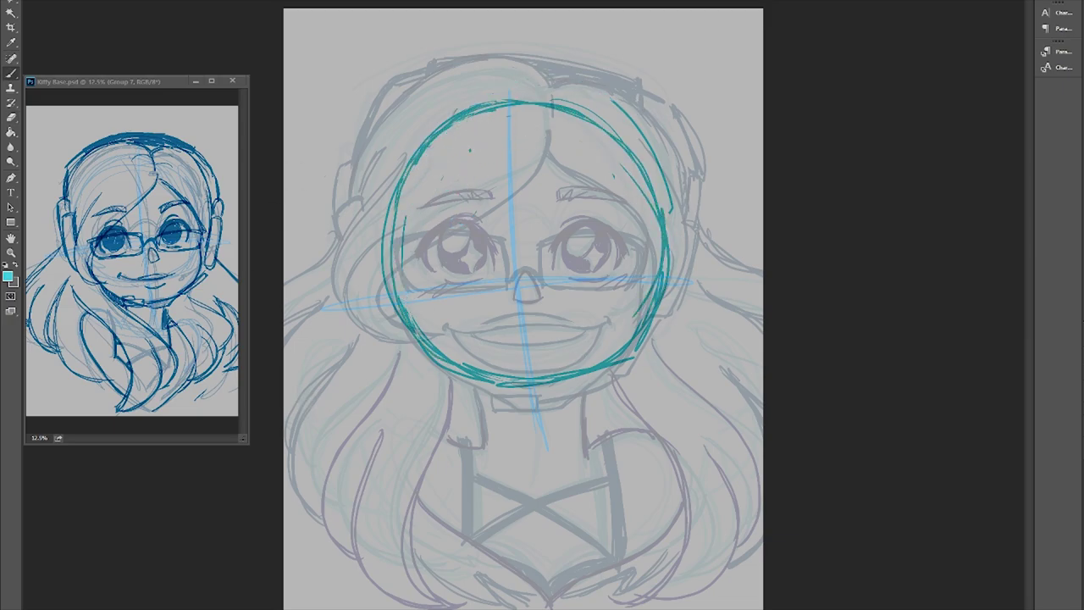
key("b")
left_click_drag(525, 83, 555, 428)
Step: Add cross guide lines, strengthen the head circle, and sketch the neck and heart-shaped collar
left_click_drag(386, 283, 665, 265)
left_click_drag(403, 315, 642, 360)
left_click_drag(664, 295, 566, 403)
left_click_drag(607, 119, 663, 254)
left_click_drag(539, 398, 547, 487)
left_click_drag(535, 347, 547, 489)
left_click_drag(474, 381, 597, 490)
left_click_drag(542, 566, 597, 441)
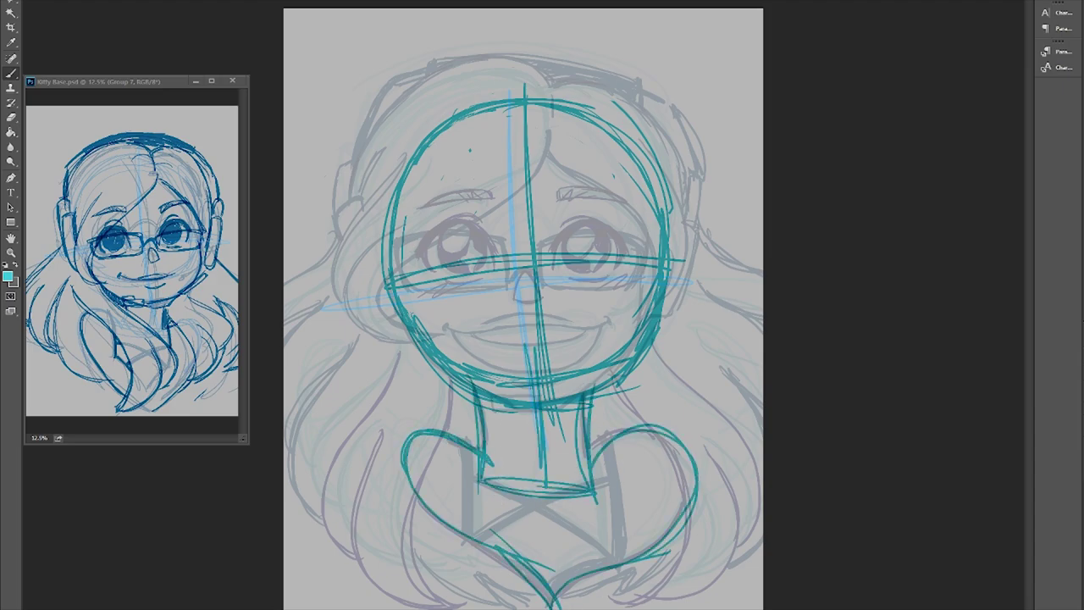
Step: Sketch hair strands over the top and right side of the head
mouse_move(555, 95)
left_mouse_down()
mouse_move(559, 169)
mouse_move(485, 439)
left_mouse_up()
mouse_move(552, 131)
left_mouse_down()
mouse_move(591, 192)
mouse_move(665, 606)
left_mouse_up()
left_click_drag(652, 348, 669, 506)
mouse_move(551, 94)
left_mouse_down()
mouse_move(483, 89)
mouse_move(365, 254)
left_mouse_up()
left_click_drag(551, 97, 639, 105)
Step: Sketch long flowing hair strands down the lower left and lower right
left_click_drag(470, 403, 471, 606)
left_click_drag(363, 244, 300, 262)
left_click_drag(398, 408, 372, 606)
left_click_drag(412, 449, 437, 605)
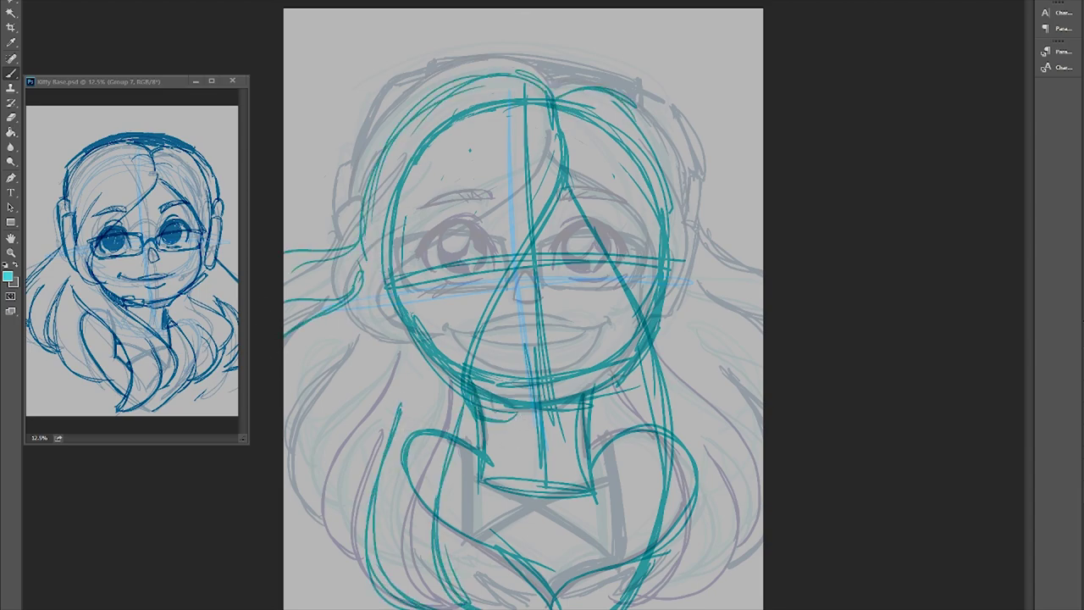
left_click_drag(718, 422, 648, 605)
left_click_drag(730, 433, 677, 606)
mouse_move(690, 173)
left_mouse_down()
mouse_move(763, 265)
mouse_move(703, 305)
left_mouse_up()
left_click_drag(734, 446, 690, 593)
Step: Redo the lower-right hair stroke and add more hair on the right and lower left
key("e")
key("ctrl+z")
key("b")
left_click_drag(718, 424, 690, 589)
left_click_drag(715, 369, 764, 401)
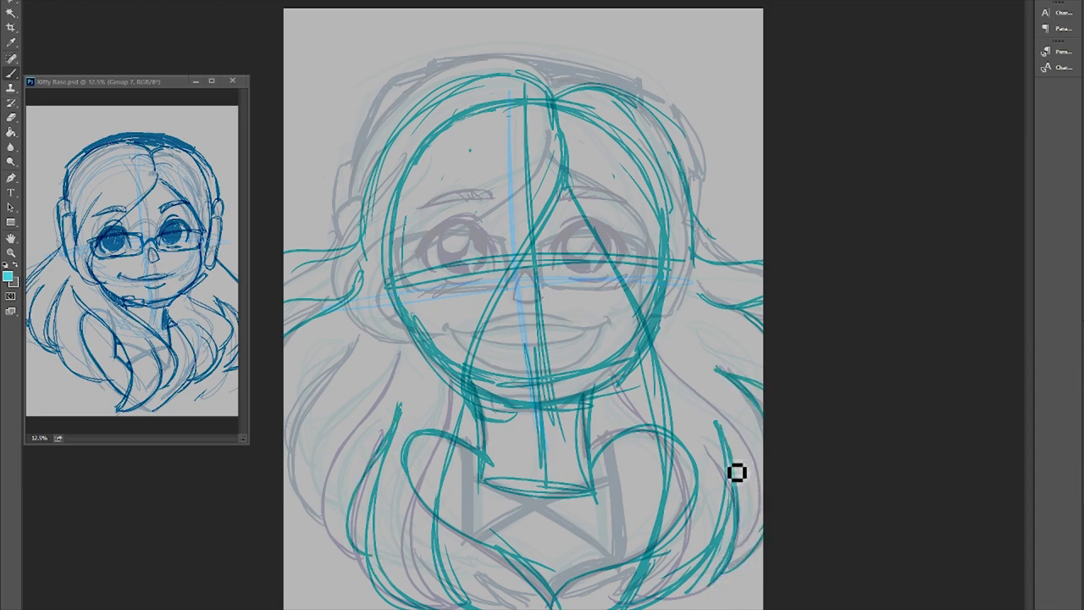
left_click_drag(364, 332, 284, 457)
left_click_drag(320, 453, 310, 580)
left_click_drag(364, 219, 285, 253)
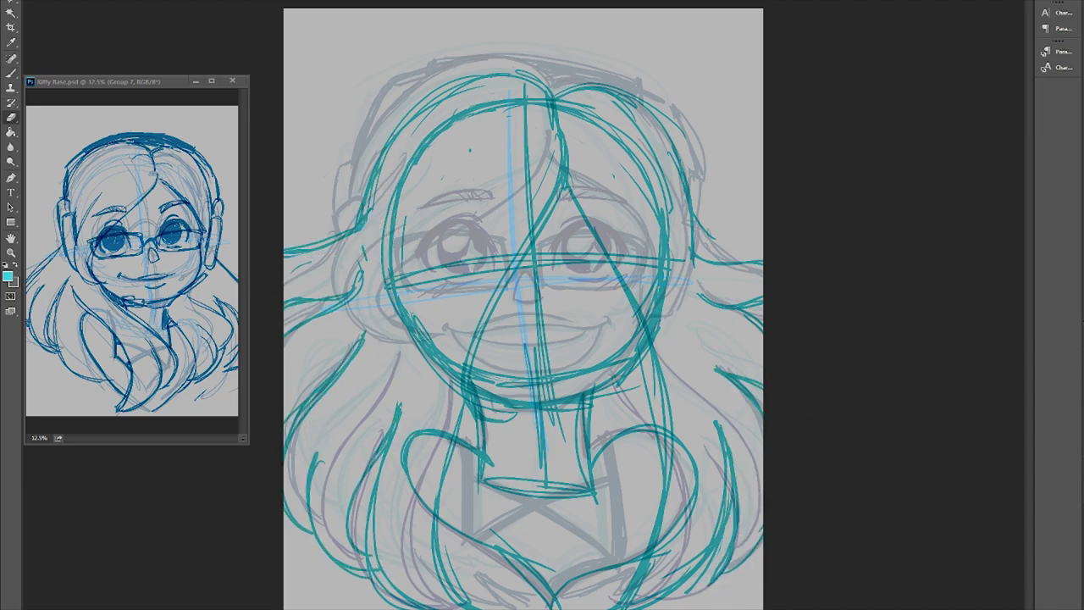
Step: Erase an old stroke and sketch both headphone ear cups plus hair below the right cup
key("b")
mouse_move(391, 203)
left_mouse_down()
mouse_move(410, 315)
mouse_move(392, 205)
left_mouse_up()
key("b")
left_click_drag(386, 205, 398, 291)
left_click_drag(661, 182, 707, 302)
left_click_drag(669, 213, 670, 237)
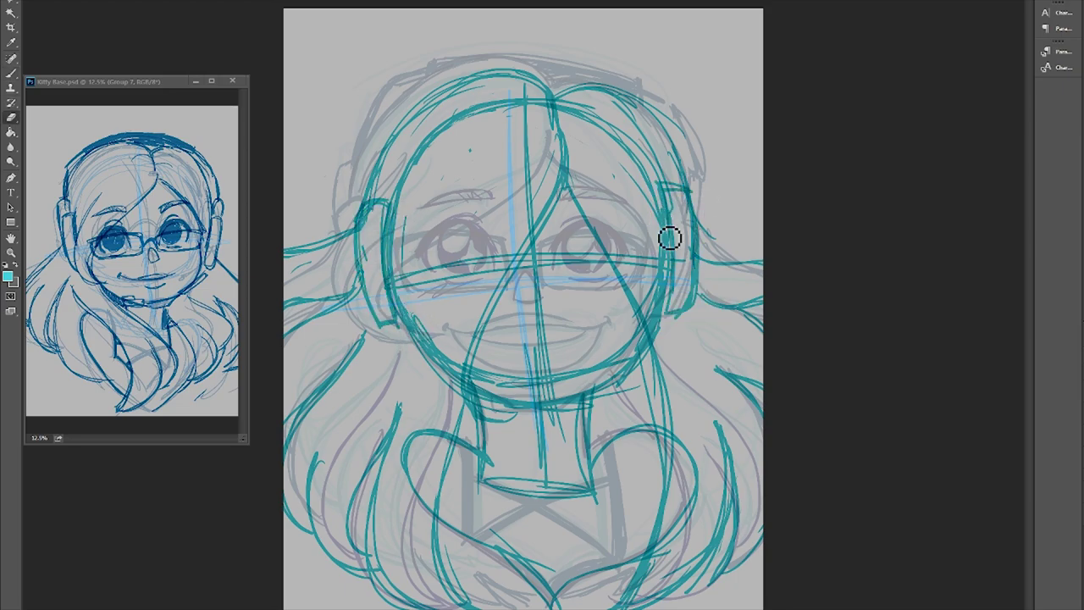
mouse_move(678, 292)
left_mouse_down()
mouse_move(699, 390)
mouse_move(529, 417)
left_mouse_up()
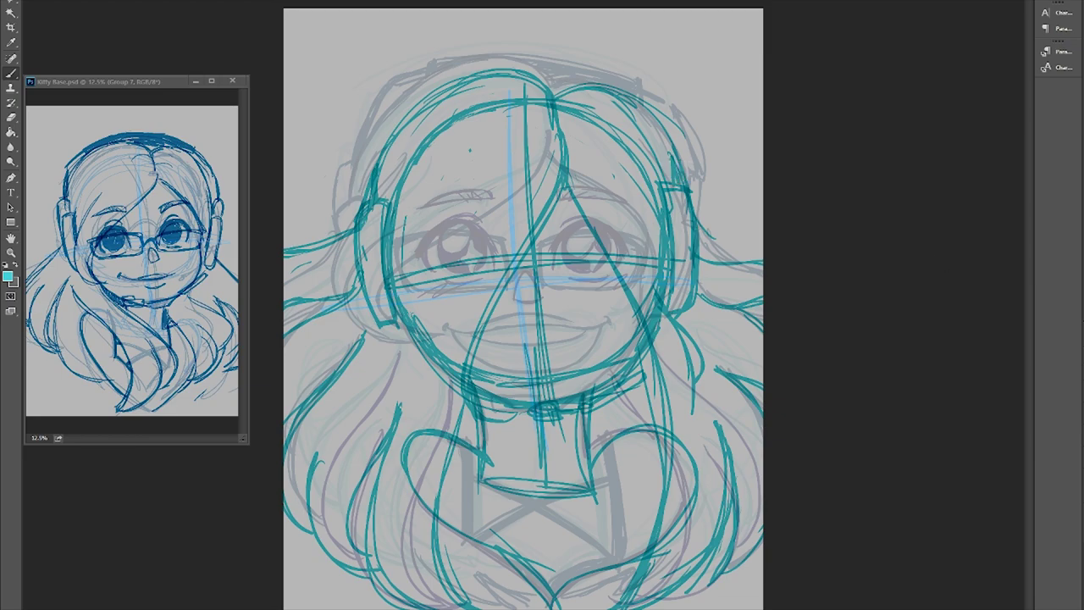
Step: Add hair strands down the left side of the face
left_click_drag(464, 155, 407, 354)
left_click_drag(447, 193, 408, 279)
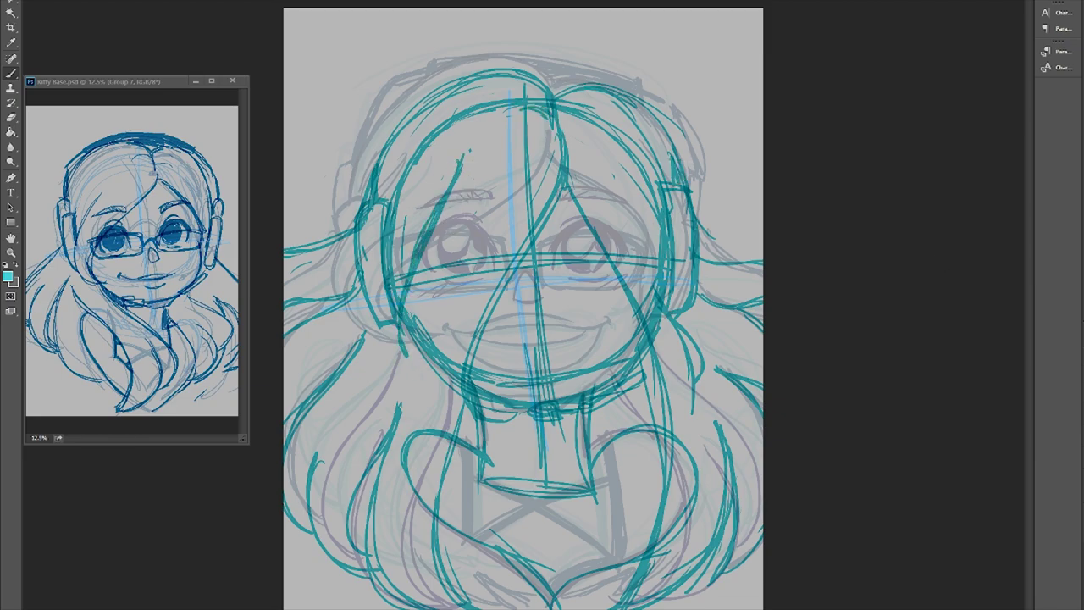
left_click_drag(409, 215, 403, 268)
Step: Sketch the glasses, nose and mouth on the teal face
left_click_drag(501, 280, 566, 284)
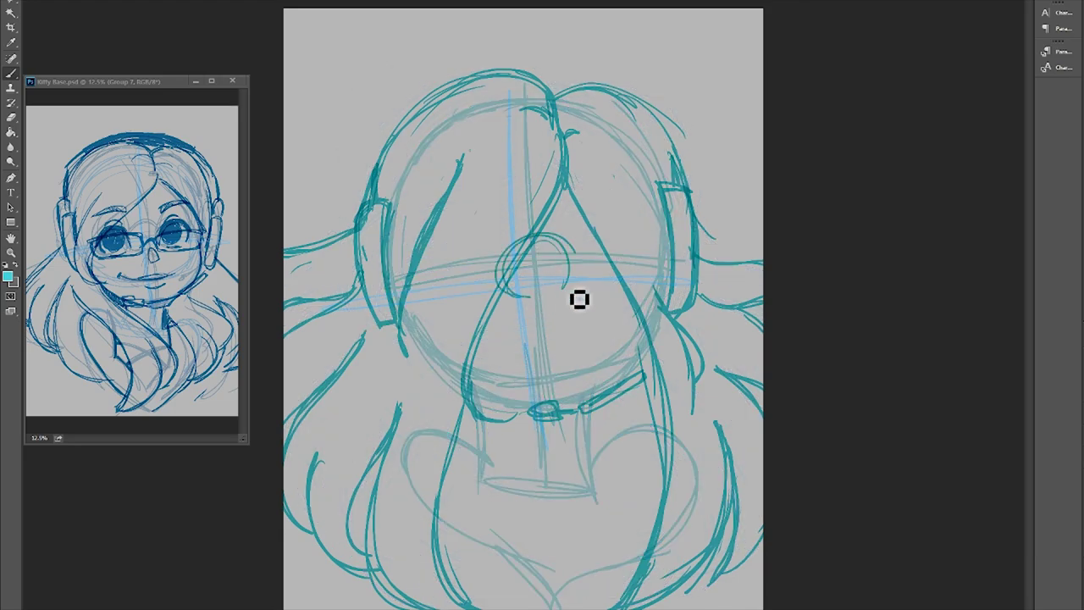
left_click_drag(507, 254, 508, 272)
left_click_drag(569, 254, 572, 273)
left_click_drag(542, 292, 537, 324)
mouse_move(468, 332)
left_mouse_down()
mouse_move(527, 347)
mouse_move(613, 319)
left_mouse_up()
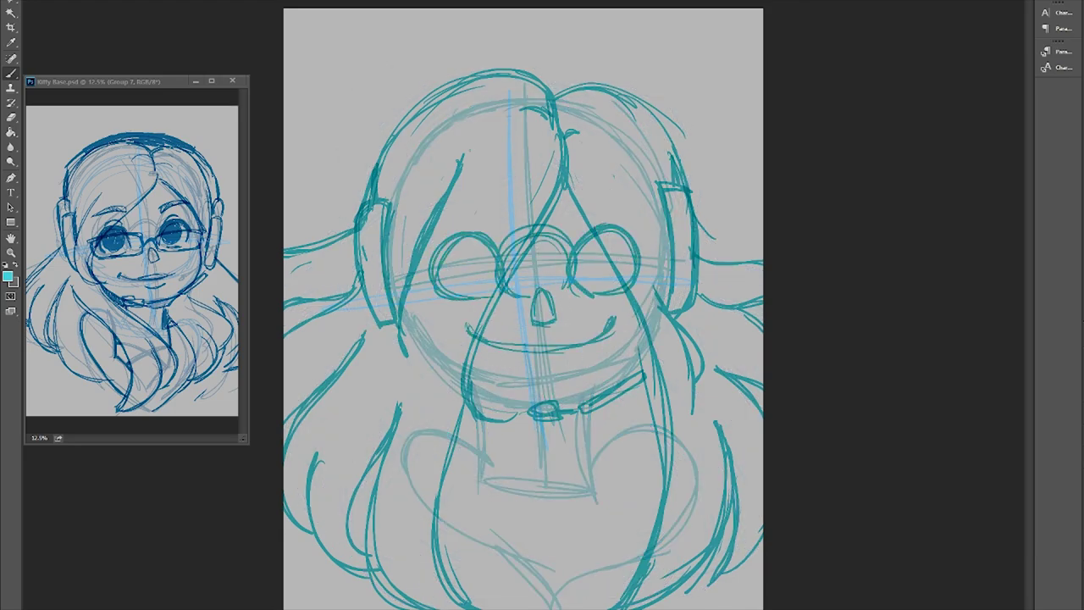
Step: Warp the selected mouth lines with Free Transform into a deeper smile
left_click_drag(448, 305, 542, 375)
key("ctrl+t")
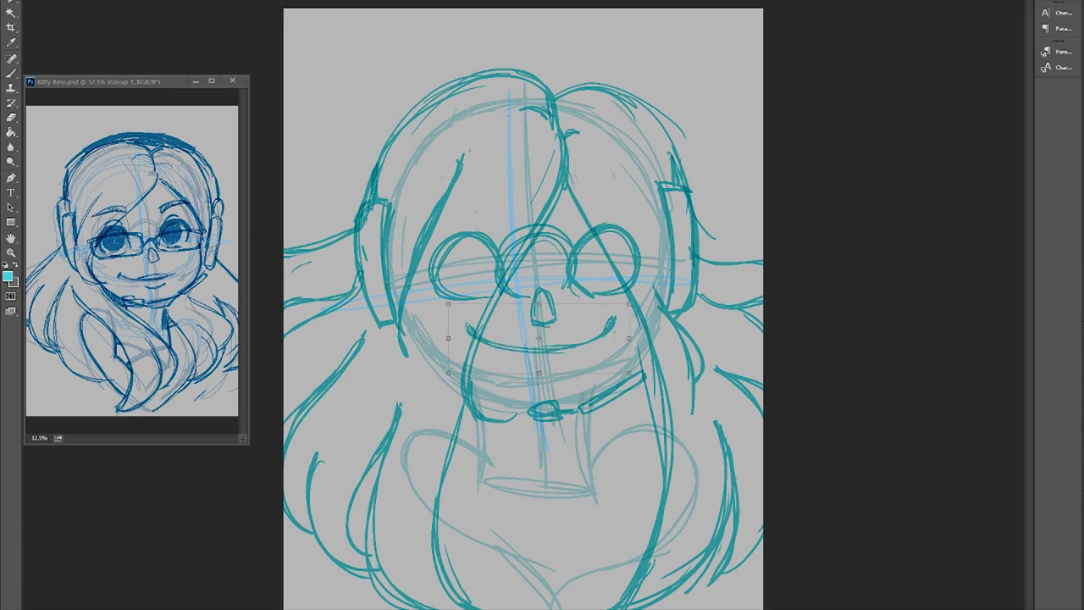
left_click_drag(539, 346, 539, 359)
key("Return")
key("b")
Step: Draw a brow arc, larger eye shapes over the lenses, the neck and a chest heart
mouse_move(445, 234)
left_mouse_down()
mouse_move(495, 222)
mouse_move(436, 274)
left_mouse_up()
left_click_drag(566, 254, 639, 252)
left_click_drag(479, 398, 483, 481)
left_click_drag(590, 397, 593, 495)
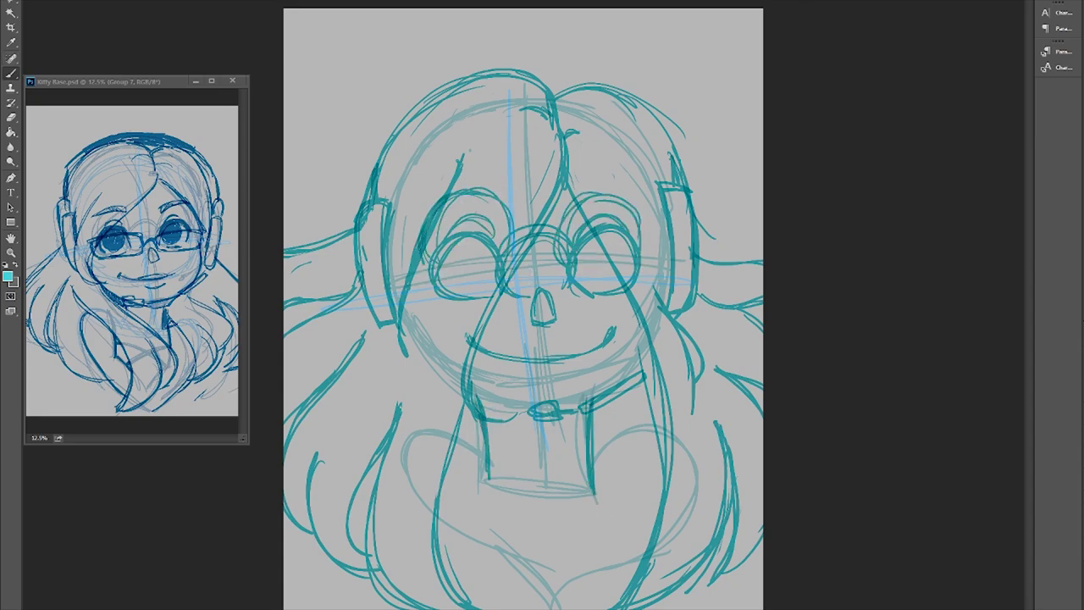
left_click_drag(487, 462, 555, 597)
left_click_drag(597, 462, 558, 598)
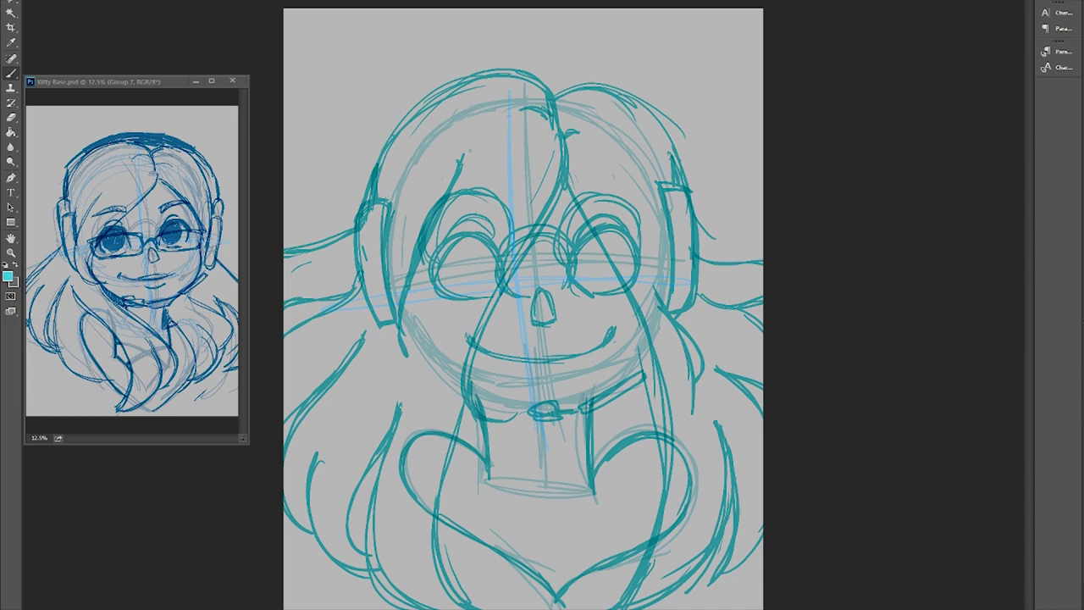
left_click_drag(530, 420, 556, 419)
Step: Darken the lower-left face outline to the chin and draw the arms and heart's lower curve
key("e")
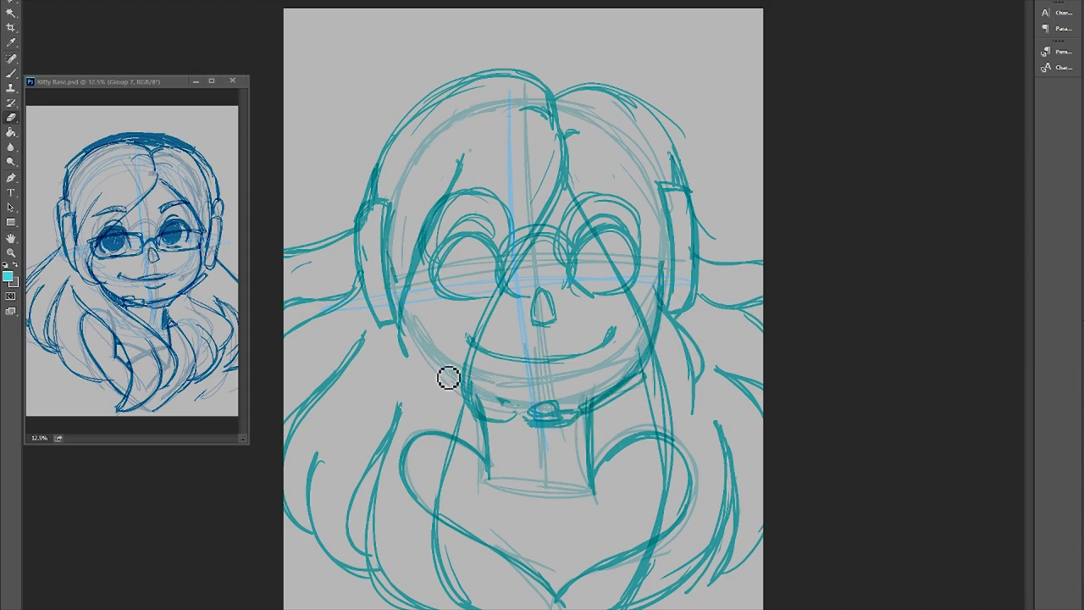
key("b")
left_click_drag(396, 278, 528, 429)
left_click_drag(407, 307, 523, 415)
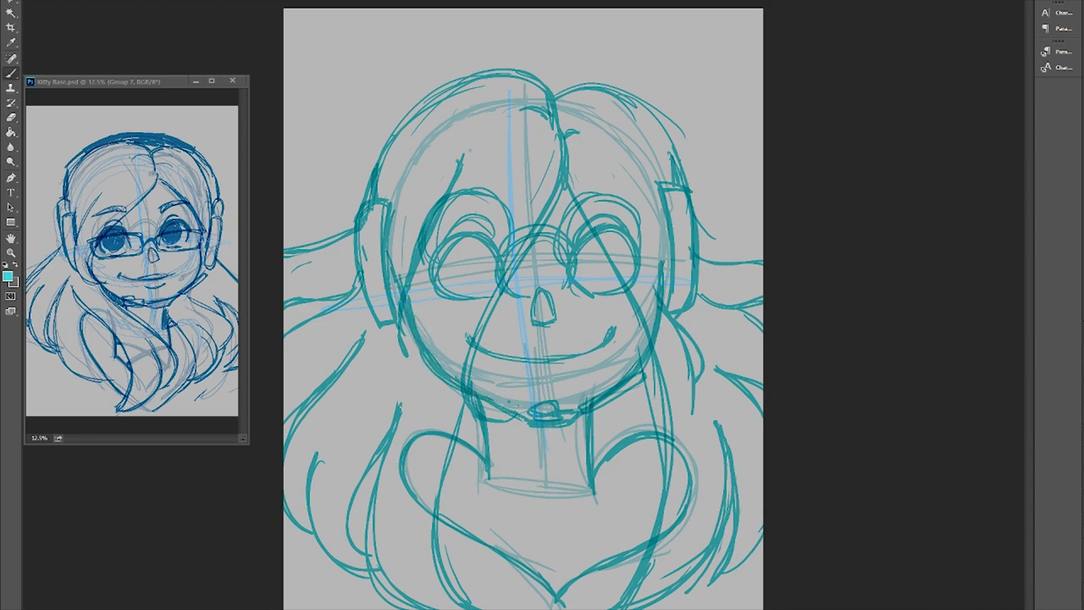
left_click_drag(470, 442, 488, 566)
mouse_move(598, 446)
left_mouse_down()
mouse_move(625, 582)
mouse_move(487, 542)
left_mouse_up()
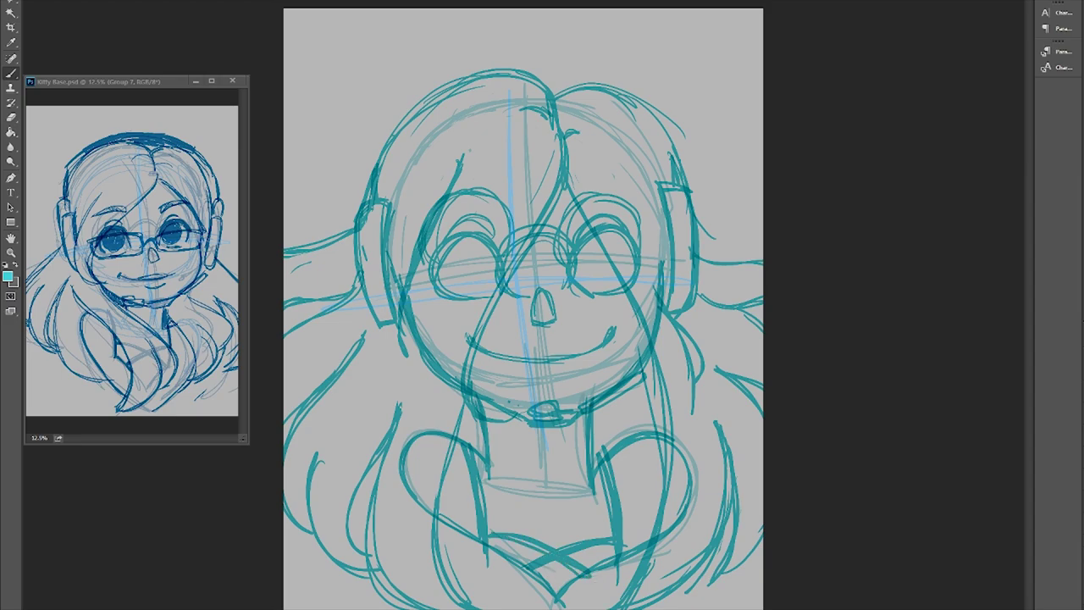
Step: Draw closed-eye curves, eyelids and round pupils in both eyes
left_click_drag(430, 256, 502, 259)
left_click_drag(568, 250, 650, 256)
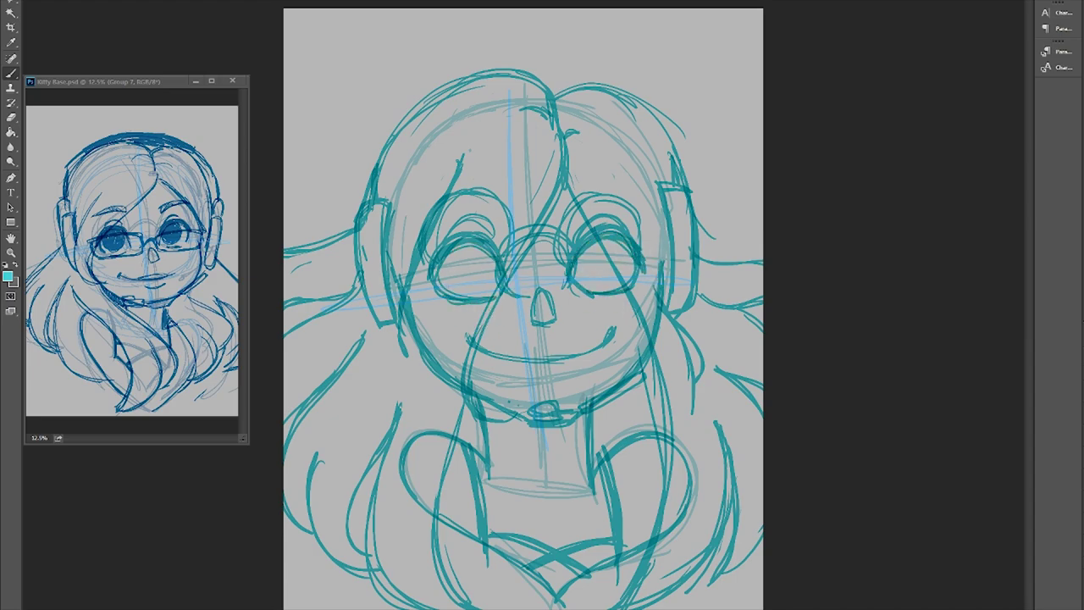
left_click_drag(440, 204, 501, 222)
left_click_drag(564, 203, 602, 217)
left_click_drag(450, 254, 465, 274)
left_click_drag(585, 254, 629, 281)
Step: Sketch the headphones and top-right hair outline, then sample a dark teal colour
left_click_drag(360, 267, 377, 178)
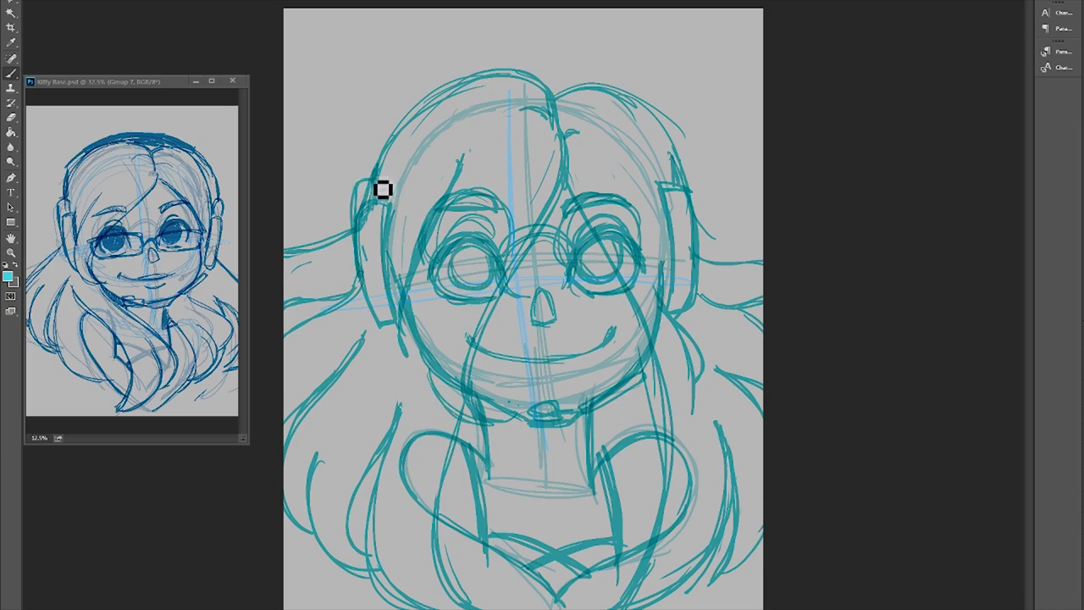
left_click_drag(682, 152, 690, 199)
left_click_drag(565, 87, 669, 138)
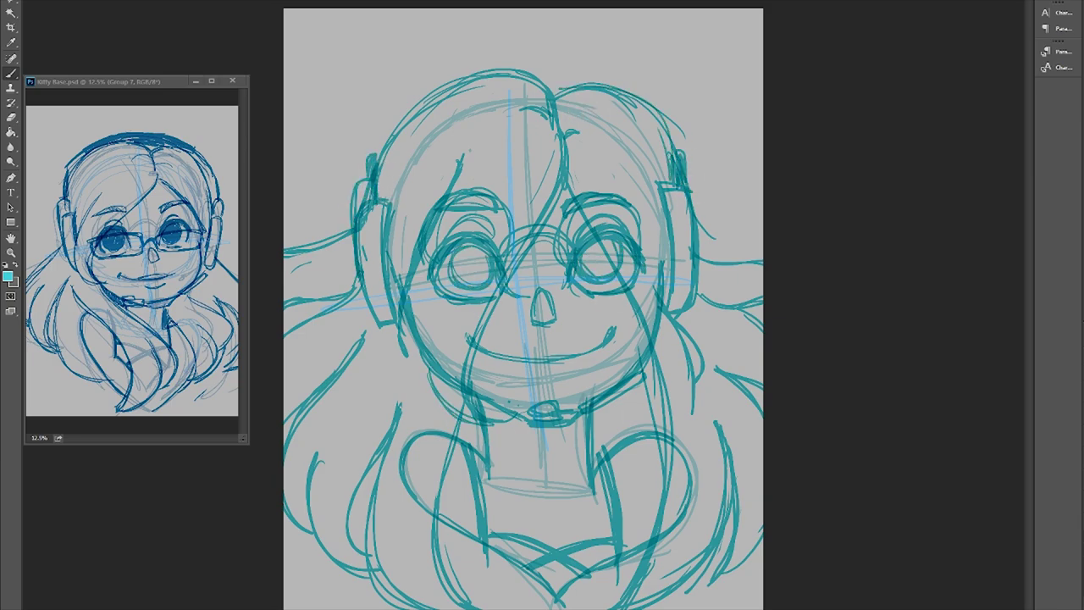
left_click(465, 274, "alt")
Step: Zoom in and ink the hair parting and a long strand in dark teal
key("ctrl+plus")
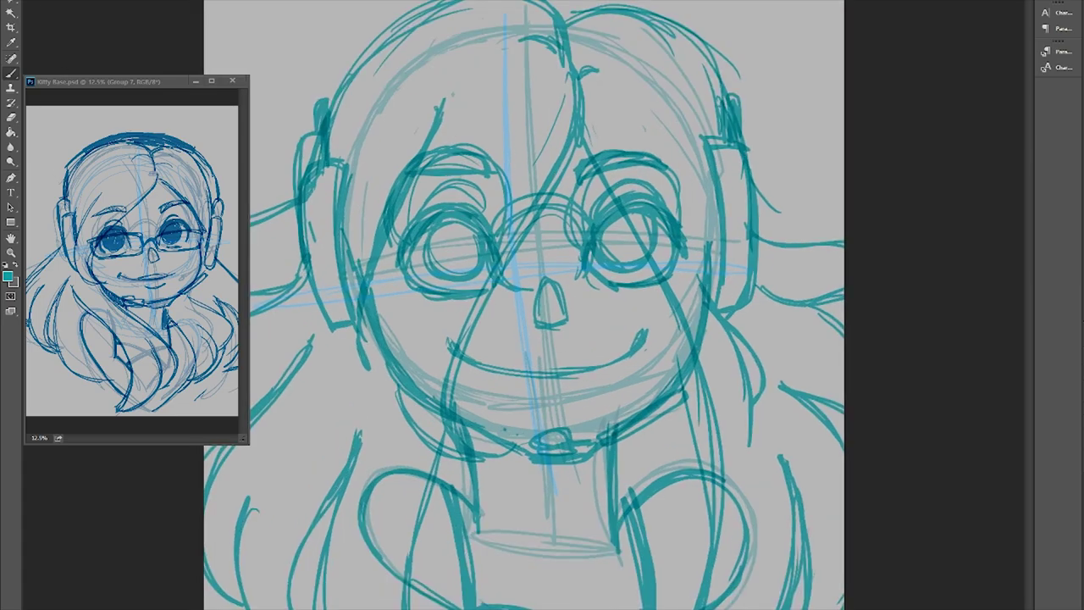
left_click_drag(532, 38, 542, 54)
left_click_drag(576, 85, 631, 66)
mouse_move(563, 80)
left_mouse_down()
mouse_move(534, 246)
mouse_move(455, 513)
left_mouse_up()
key("ctrl+minus")
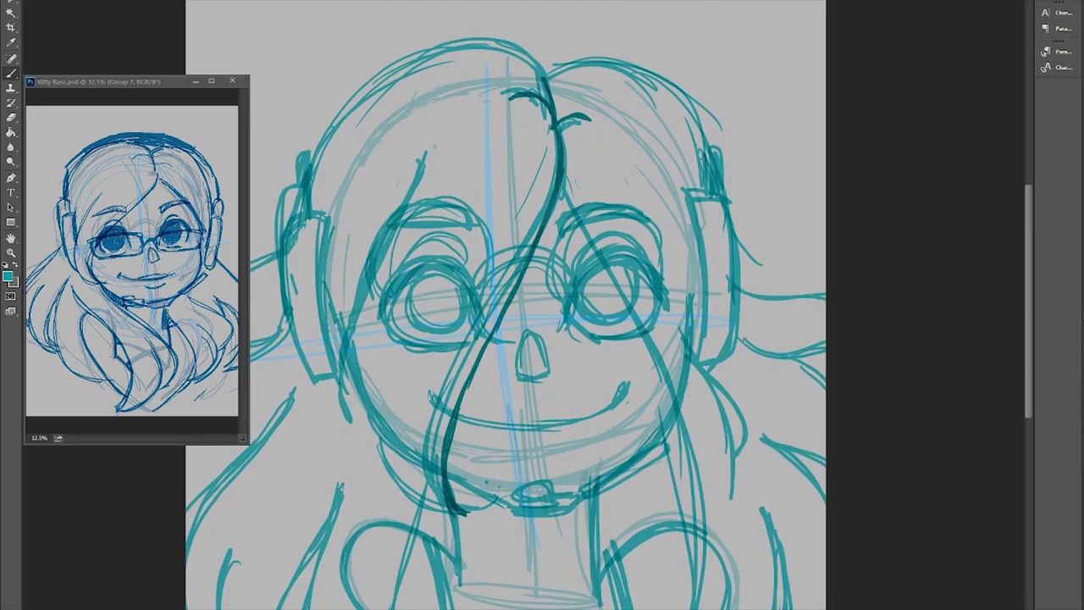
Step: Ink curved hair strands over and beside the face's left side
mouse_move(370, 402)
left_mouse_down()
mouse_move(421, 506)
mouse_move(461, 514)
left_mouse_up()
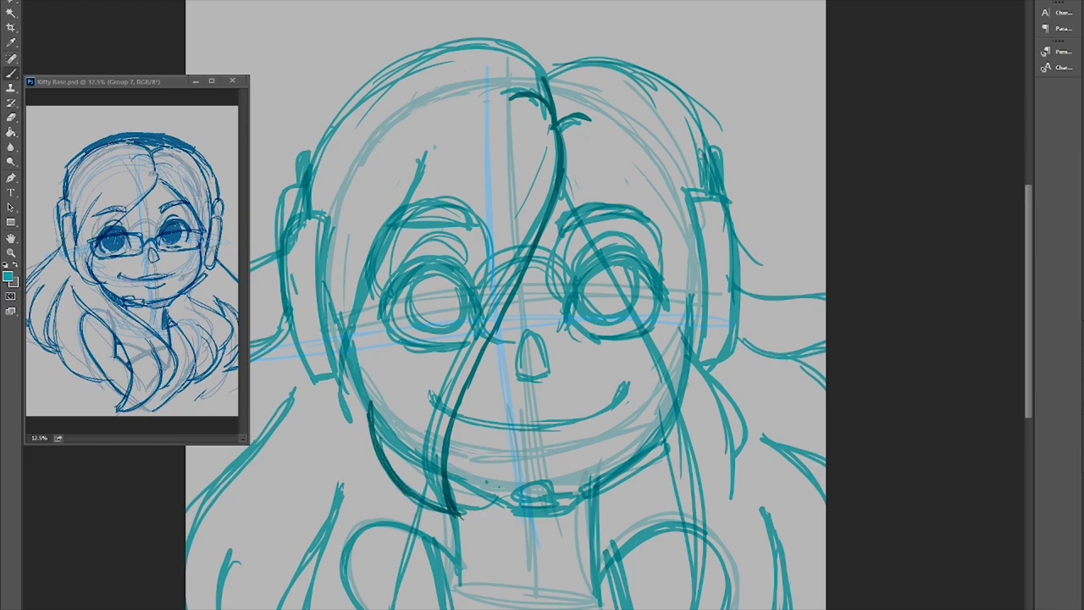
left_click_drag(460, 140, 370, 330)
mouse_move(441, 152)
left_mouse_down()
mouse_move(378, 305)
mouse_move(398, 220)
left_mouse_up()
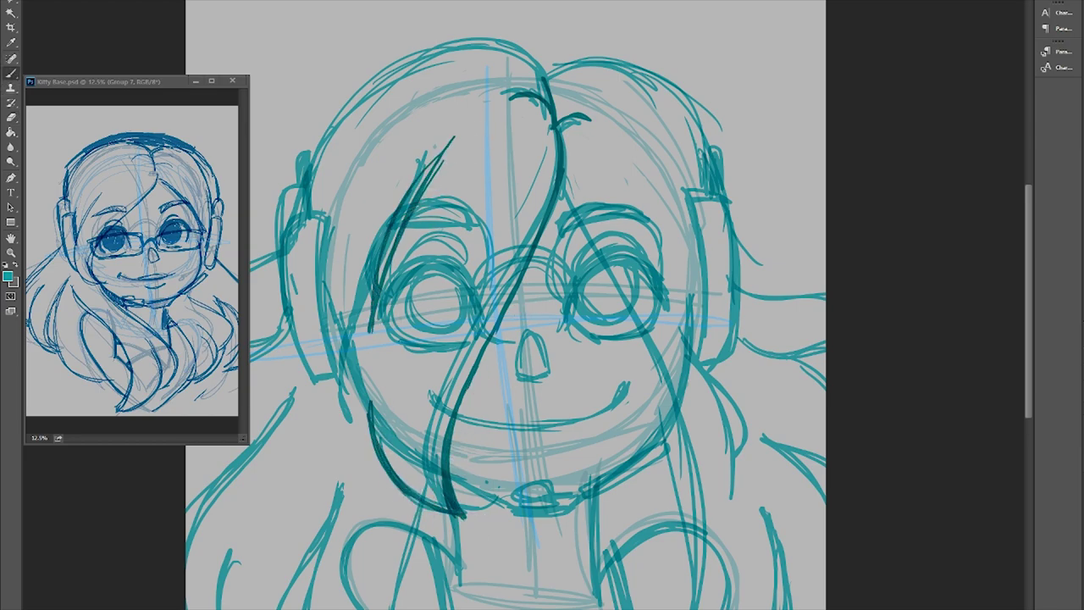
left_click_drag(328, 212, 347, 356)
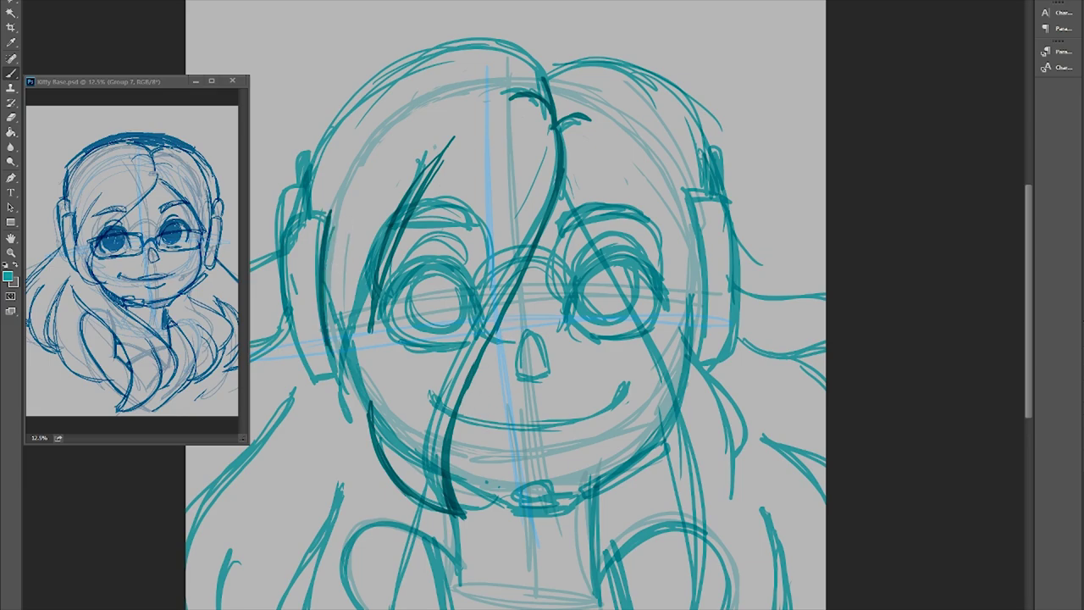
Step: Ink the face's right side and right hair strands, redoing one misplaced stroke higher
left_click_drag(981, 299, 932, 208)
mouse_move(490, 77)
left_mouse_down()
mouse_move(612, 298)
mouse_move(610, 559)
mouse_move(631, 597)
left_mouse_up()
left_click_drag(690, 403, 703, 593)
left_click_drag(596, 178, 680, 344)
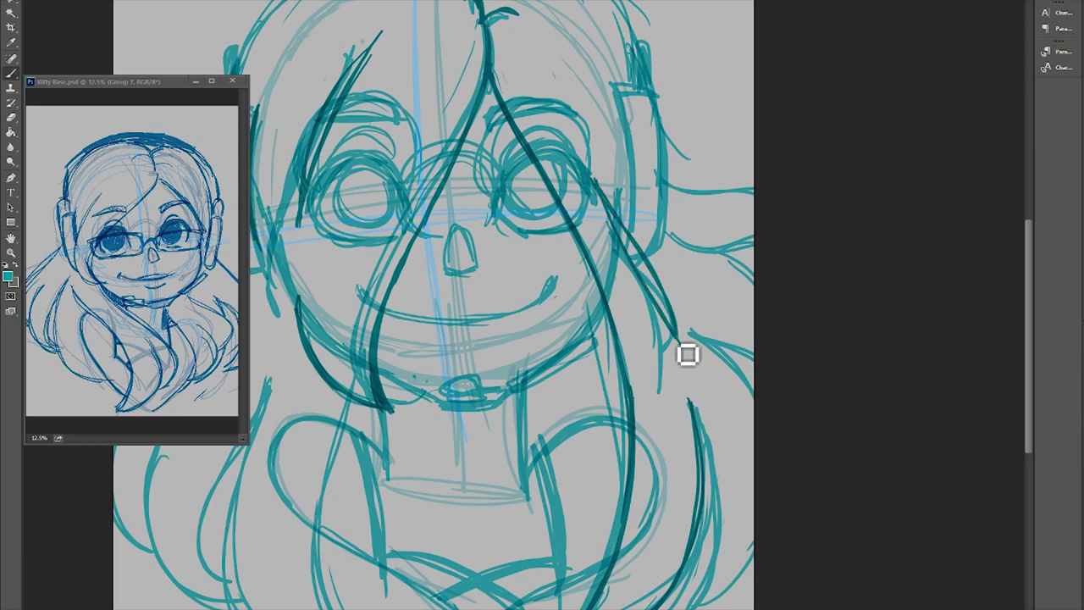
left_click_drag(691, 412, 705, 596)
left_click_drag(753, 484, 688, 607)
left_click_drag(691, 331, 754, 363)
key("ctrl+z")
left_click_drag(585, 116, 673, 301)
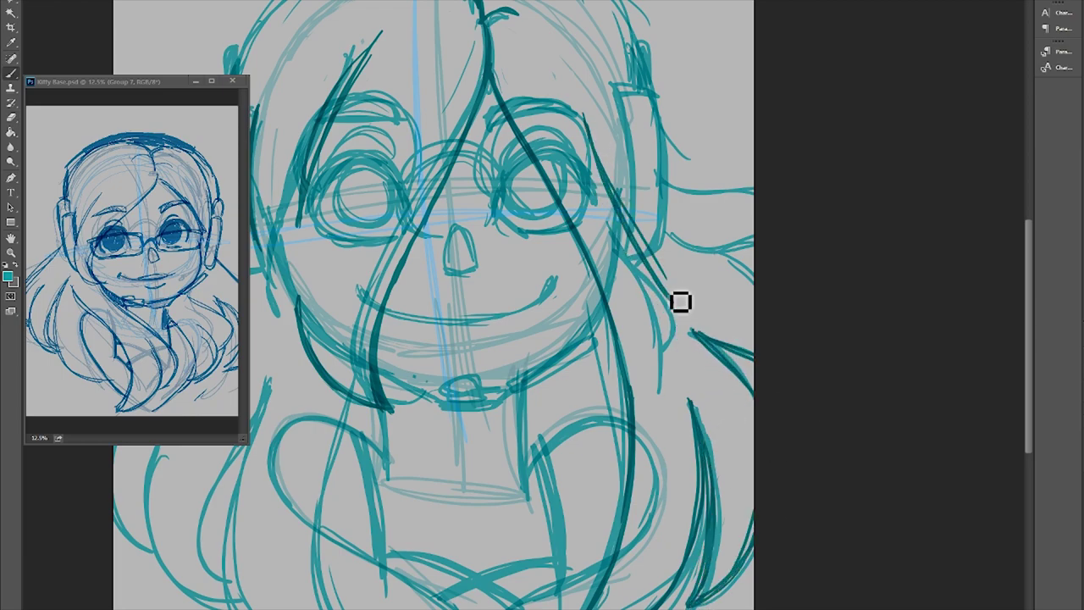
left_click_drag(752, 276, 671, 241)
Step: Ink hair strands at the lower left of the face
left_click_drag(356, 402, 320, 609)
left_click_drag(254, 475, 336, 474)
left_click_drag(355, 364, 320, 550)
left_click_drag(349, 410, 323, 608)
left_click_drag(343, 411, 310, 558)
Step: Ink the left headphone outline and strokes along the right headphone and its top
key("e")
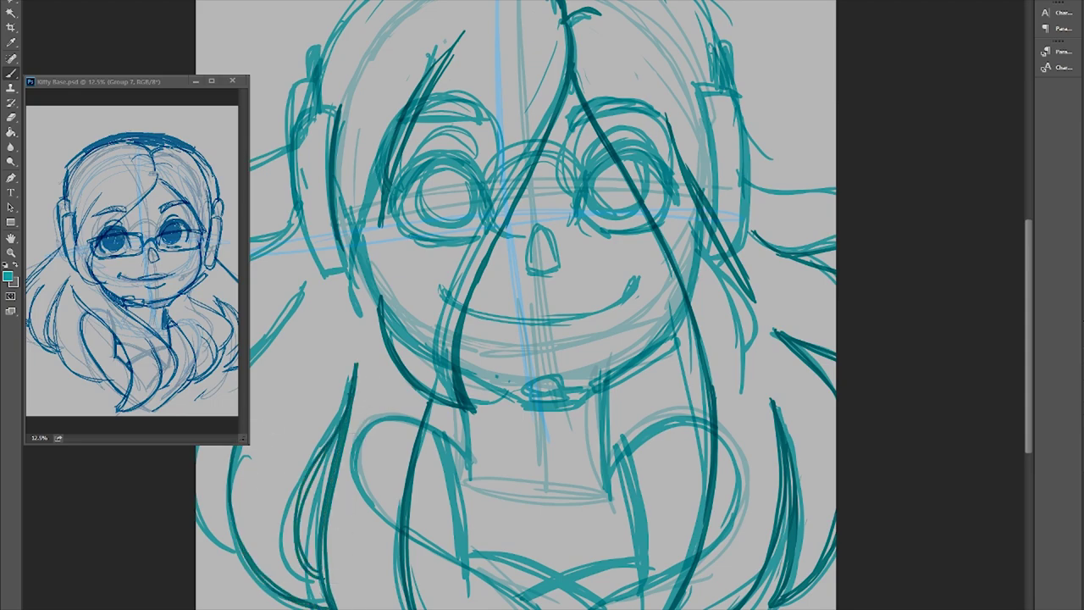
left_click_drag(219, 435, 406, 435)
key("b")
mouse_move(491, 118)
left_mouse_down()
mouse_move(515, 262)
mouse_move(500, 85)
mouse_move(482, 166)
mouse_move(383, 181)
left_mouse_up()
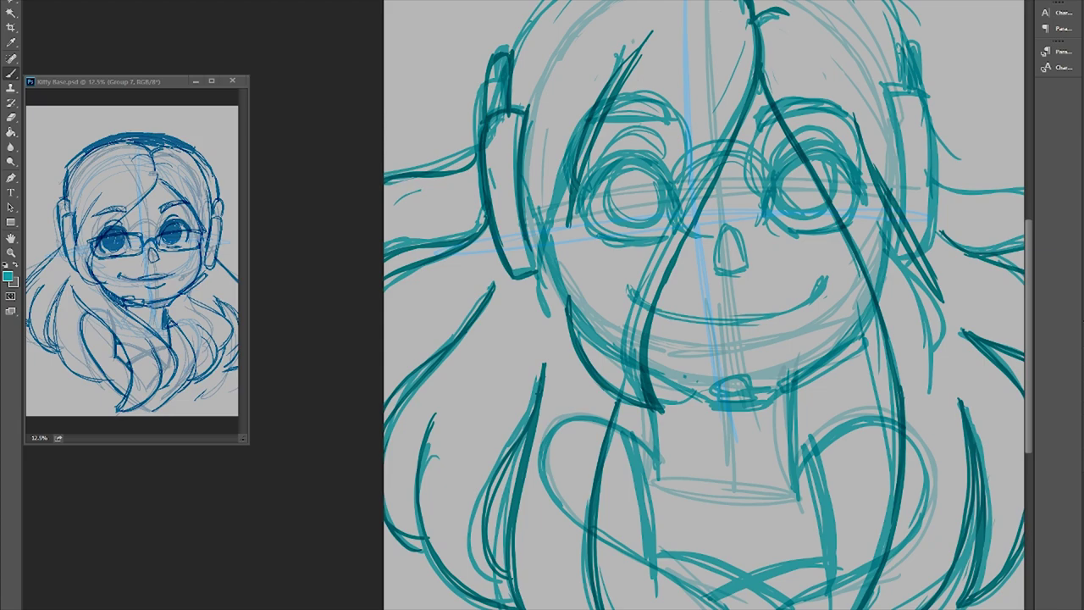
scroll(703, 305, "up", 3)
left_click_drag(903, 216, 920, 356)
left_click_drag(932, 233, 944, 361)
left_click_drag(920, 195, 929, 212)
Step: Draw the headset microphone boom and trace the head top between reinforced headphone tops
mouse_move(881, 442)
left_mouse_down()
mouse_move(818, 486)
mouse_move(716, 508)
left_mouse_up()
mouse_move(521, 200)
left_mouse_down()
mouse_move(808, 85)
mouse_move(923, 203)
left_mouse_up()
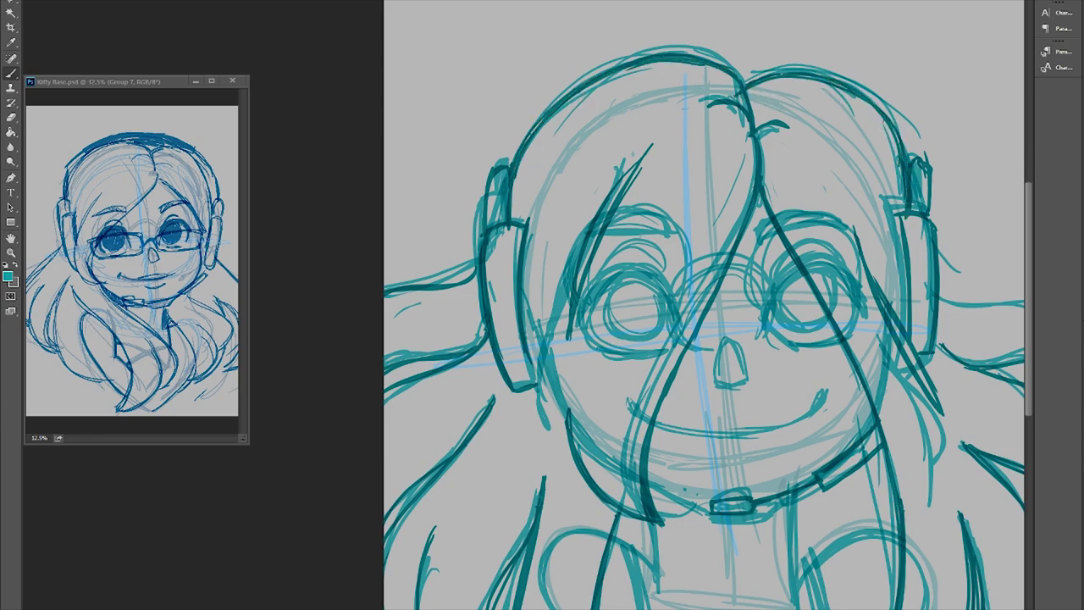
left_click_drag(508, 180, 530, 142)
left_click_drag(904, 142, 921, 174)
scroll(684, 305, "down", 3)
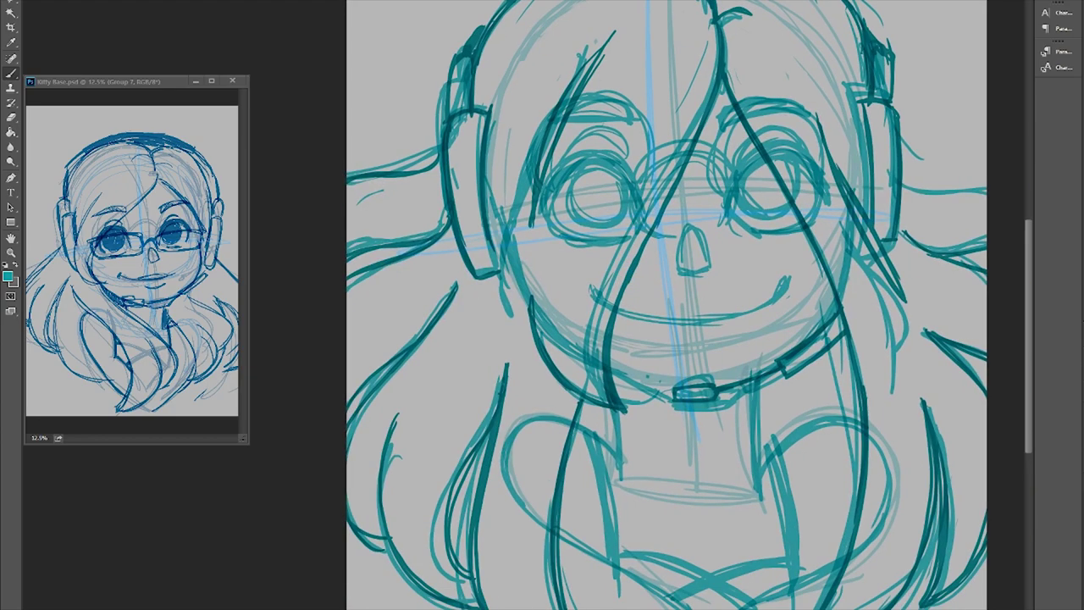
Step: Ink the jawline, smile and nose, and the right eye's inner, upper and lower edges
left_click_drag(847, 313, 737, 411)
left_click_drag(608, 370, 676, 408)
left_click_drag(786, 282, 603, 305)
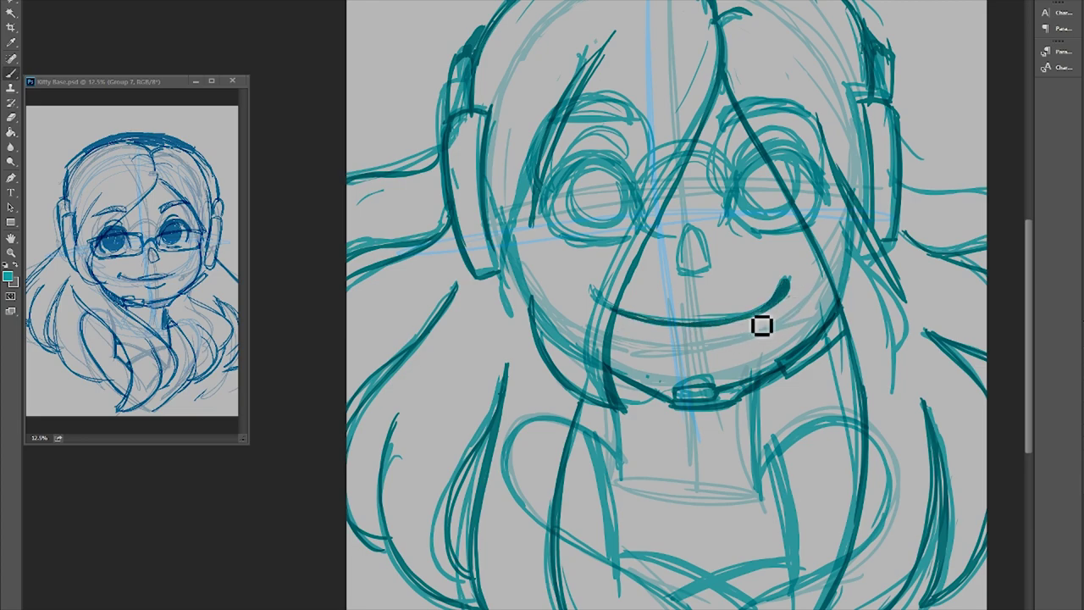
left_click_drag(682, 259, 687, 278)
left_click_drag(783, 161, 744, 199)
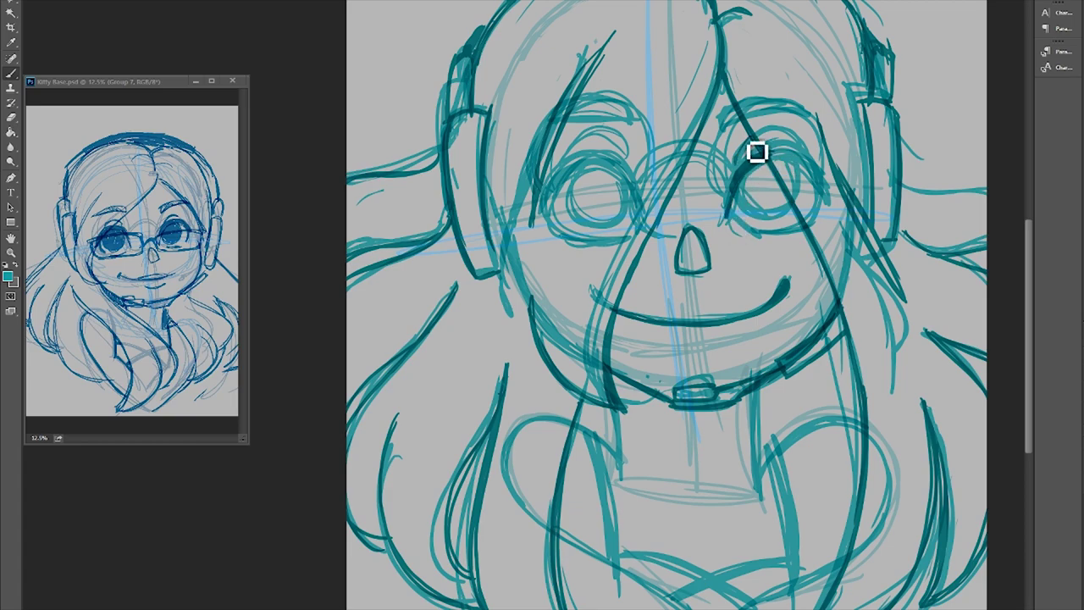
left_click_drag(746, 114, 722, 126)
mouse_move(812, 223)
left_mouse_down()
mouse_move(758, 220)
mouse_move(799, 213)
mouse_move(785, 184)
mouse_move(766, 191)
left_mouse_up()
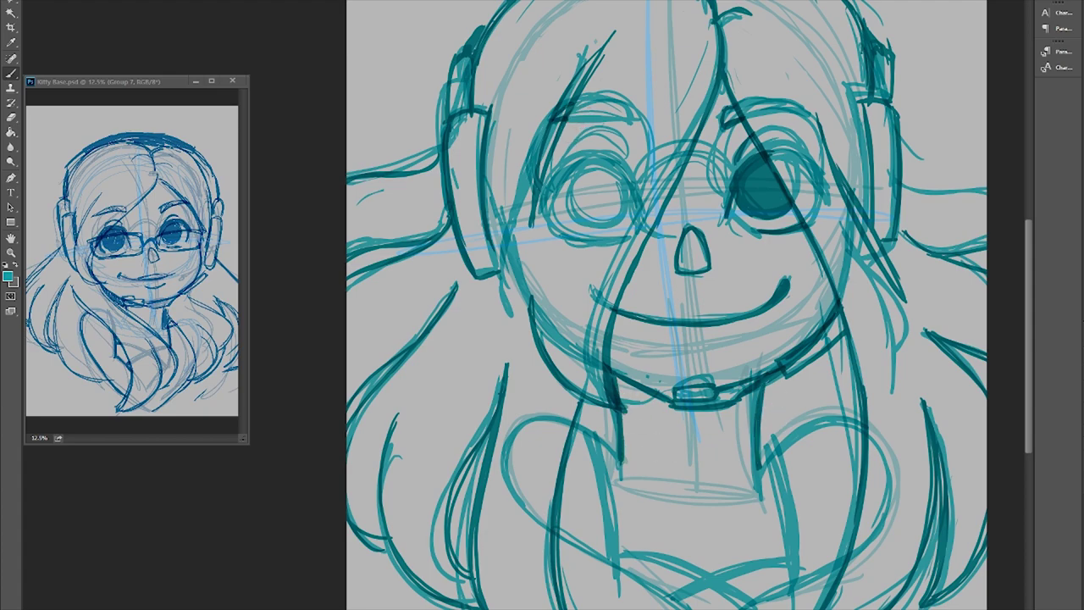
Step: Draw two thick chest straps with crossing strokes at the lower chest
left_click_drag(590, 430, 617, 566)
left_click_drag(614, 466, 626, 566)
mouse_move(775, 438)
left_mouse_down()
mouse_move(804, 586)
mouse_move(670, 603)
left_mouse_up()
left_click_drag(786, 560, 625, 542)
left_click_drag(677, 576, 763, 608)
left_click_drag(631, 555, 690, 579)
left_click_drag(690, 517, 713, 527)
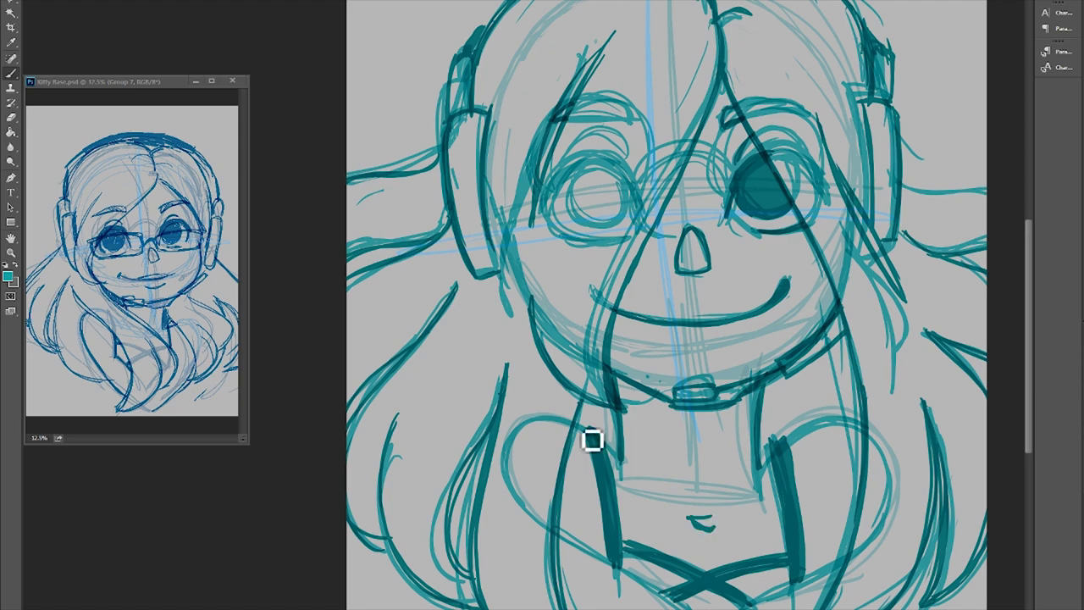
Step: Zoom out and ink curly dark-teal hair strands along the left side, top and right edge
key("ctrl+minus")
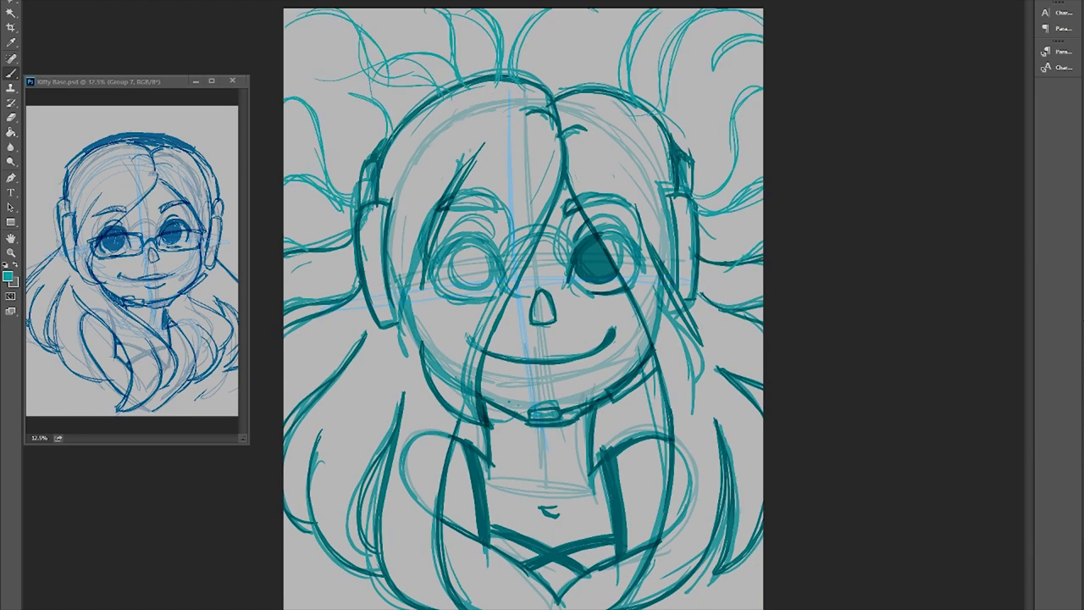
left_click_drag(288, 252, 356, 197)
left_click_drag(285, 104, 343, 188)
left_click_drag(320, 81, 467, 66)
mouse_move(365, 73)
left_mouse_down()
mouse_move(314, 24)
mouse_move(374, 71)
left_mouse_up()
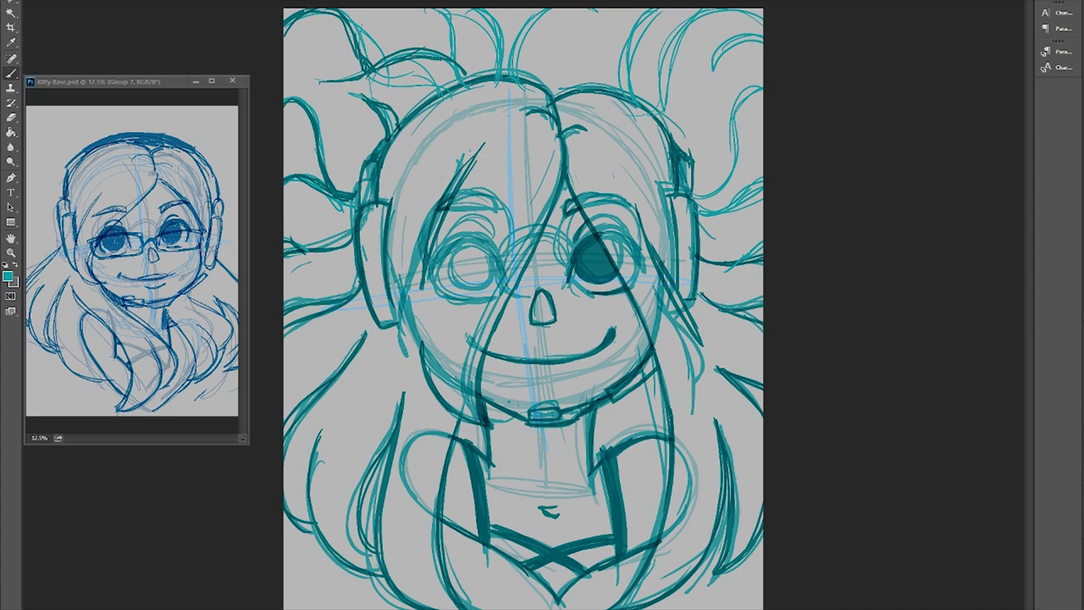
mouse_move(437, 17)
left_mouse_down()
mouse_move(525, 58)
mouse_move(697, 34)
mouse_move(746, 59)
left_mouse_up()
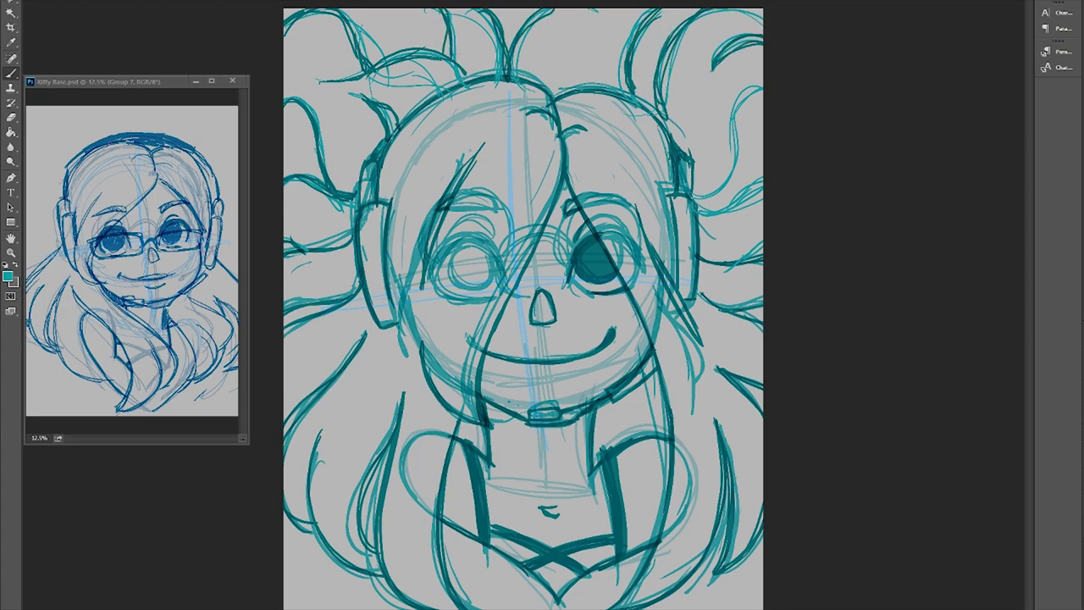
left_click_drag(761, 102, 711, 203)
left_click_drag(763, 180, 707, 208)
key("e")
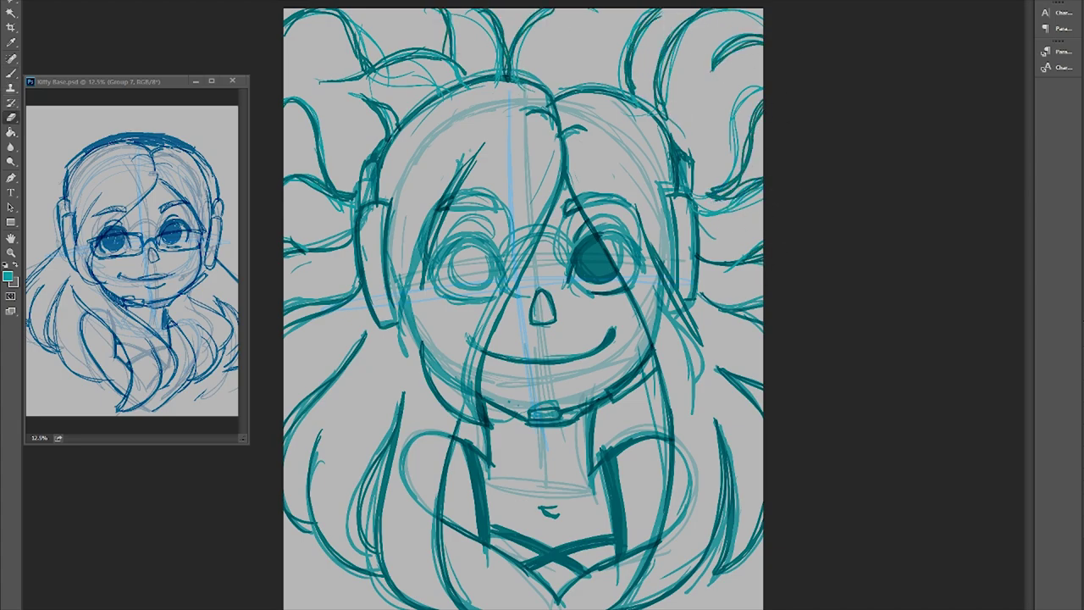